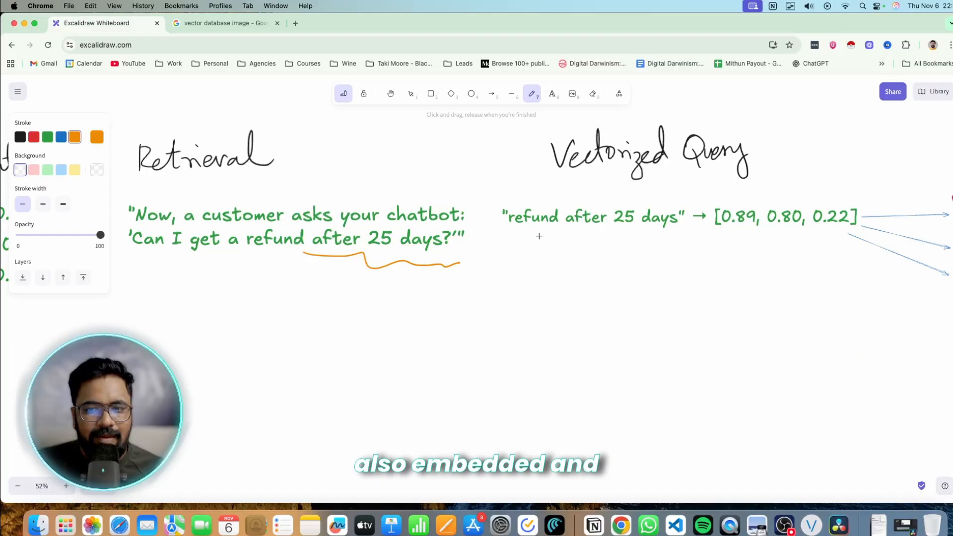
Step: Underline the query "refund after 25 days" and its vector [0.89, 0.80, 0.22] with wavy orange freehand lines
mouse_move(531, 228)
left_mouse_down()
mouse_move(571, 242)
mouse_move(667, 231)
left_mouse_up()
left_click_drag(736, 237, 832, 239)
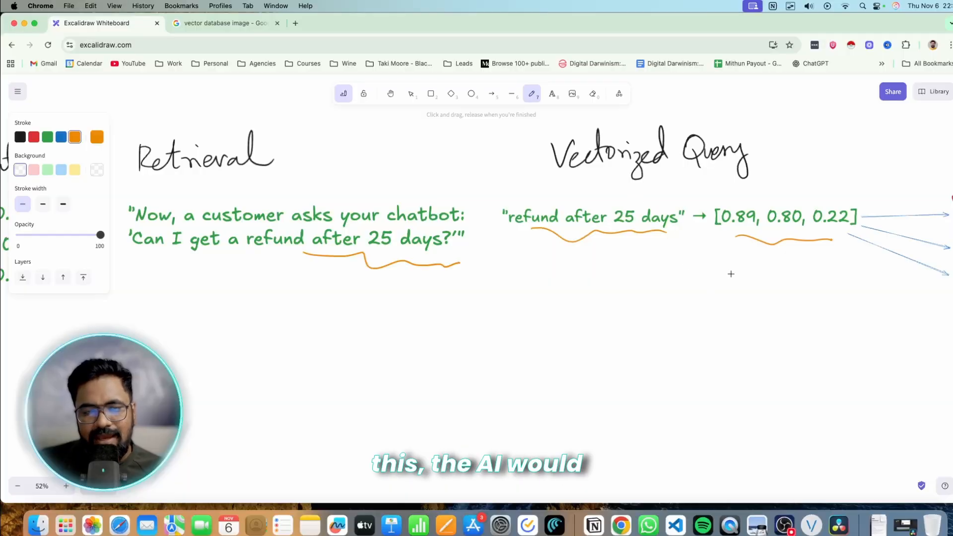
Step: Draw blue check marks beside "Context retrieved" and "Query", and underline the orange final answer sentence in blue
left_click_drag(731, 274, 400, 254)
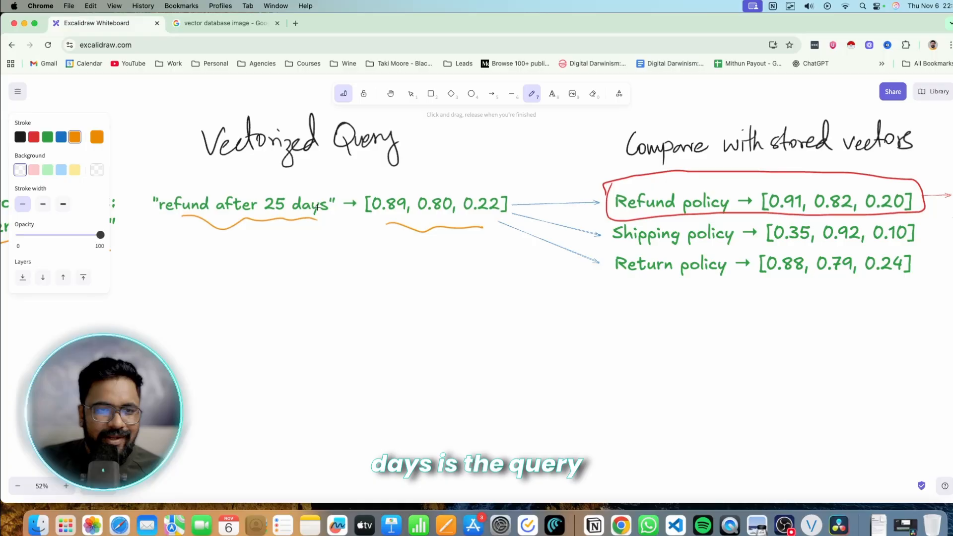
scroll(524, 227, "right", 5)
scroll(524, 227, "down", 1)
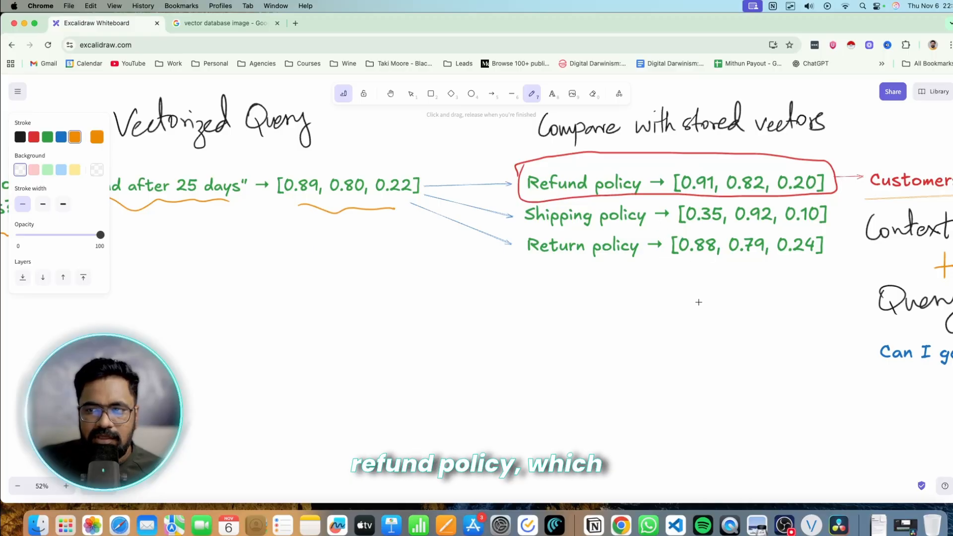
left_click_drag(698, 303, 235, 282)
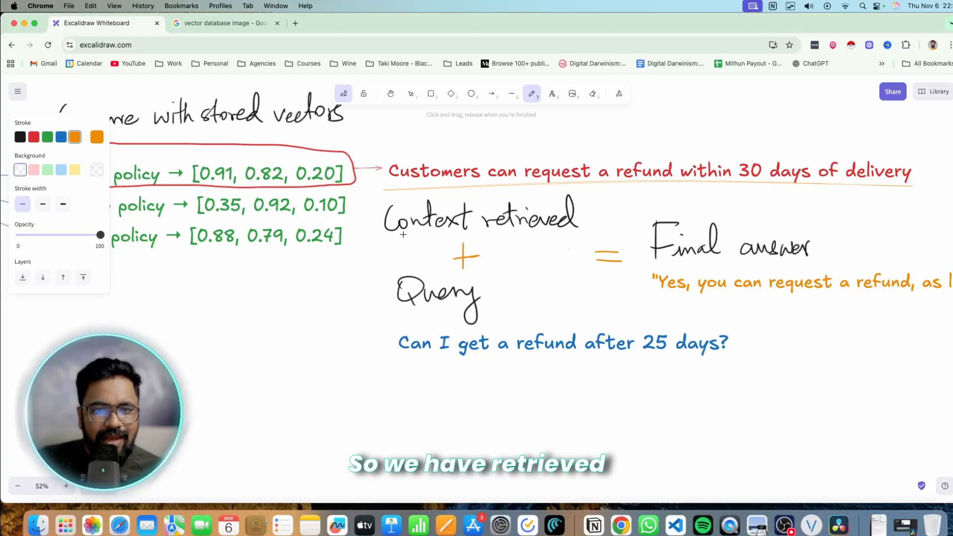
left_click(61, 137)
mouse_move(357, 220)
left_mouse_down()
mouse_move(362, 227)
mouse_move(387, 209)
left_mouse_up()
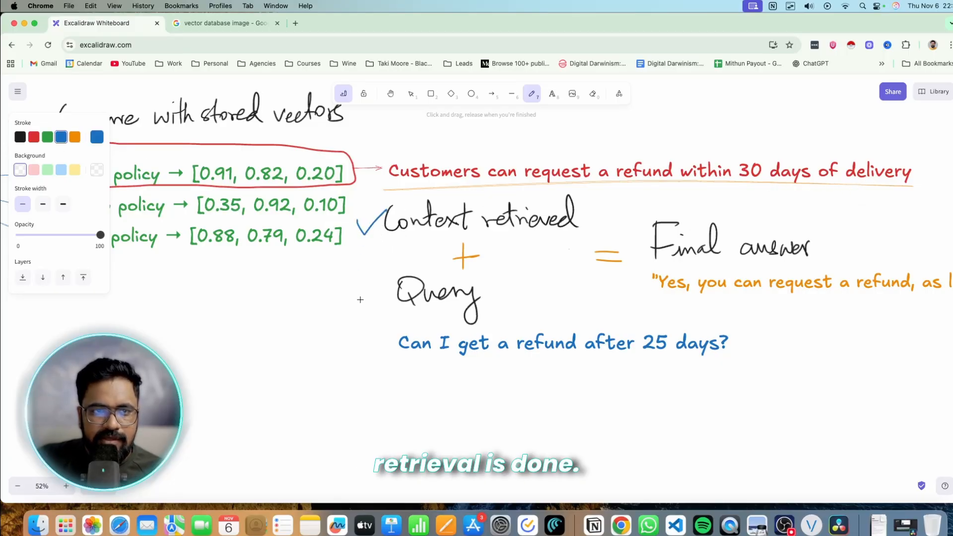
left_click_drag(357, 288, 394, 276)
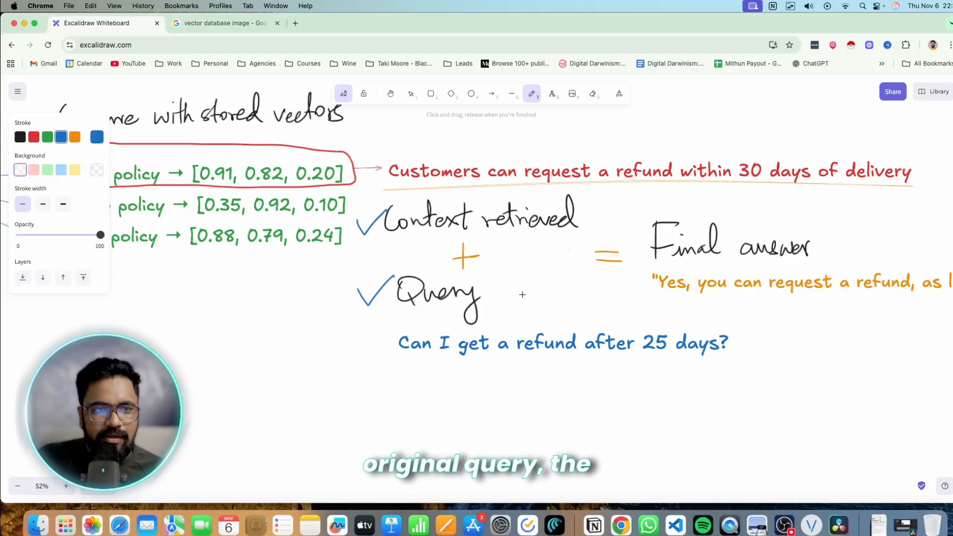
left_click_drag(593, 283, 246, 243)
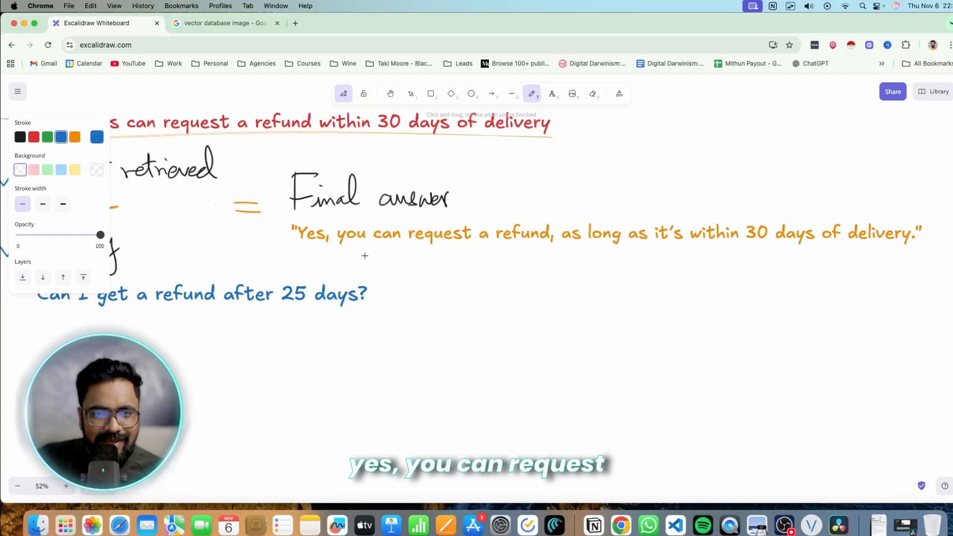
mouse_move(379, 254)
left_mouse_down()
mouse_move(526, 245)
mouse_move(692, 257)
mouse_move(903, 254)
left_mouse_up()
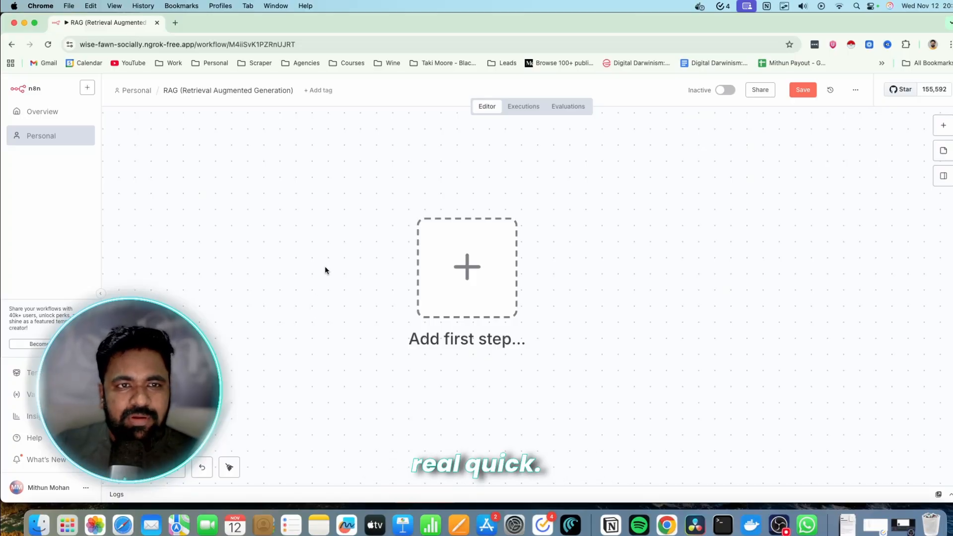
Step: Switch to the Aura Living store policy PDF in Google Drive and examine its Shipping Policy sections, including costs, international shipping, tracking and incorrect addresses
key("super+grave")
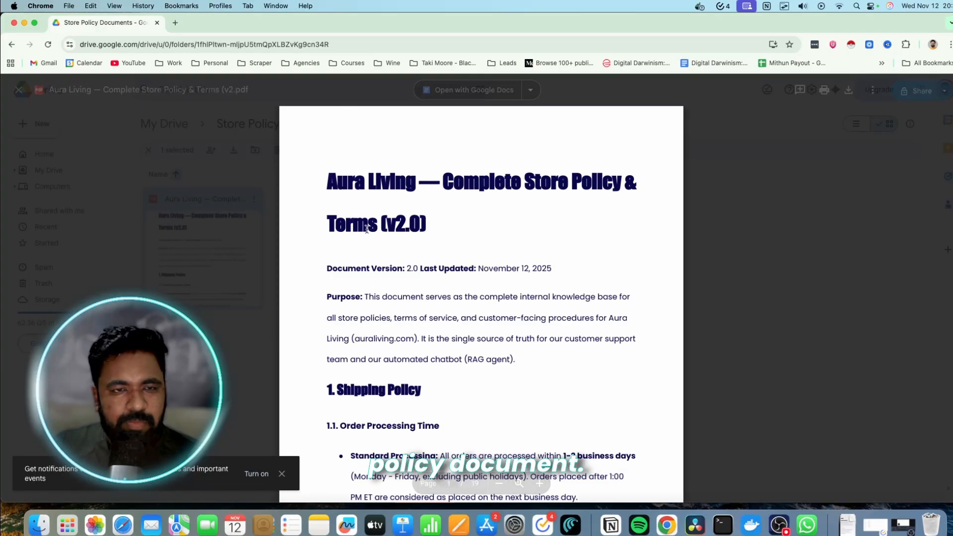
scroll(352, 203, "down", 5)
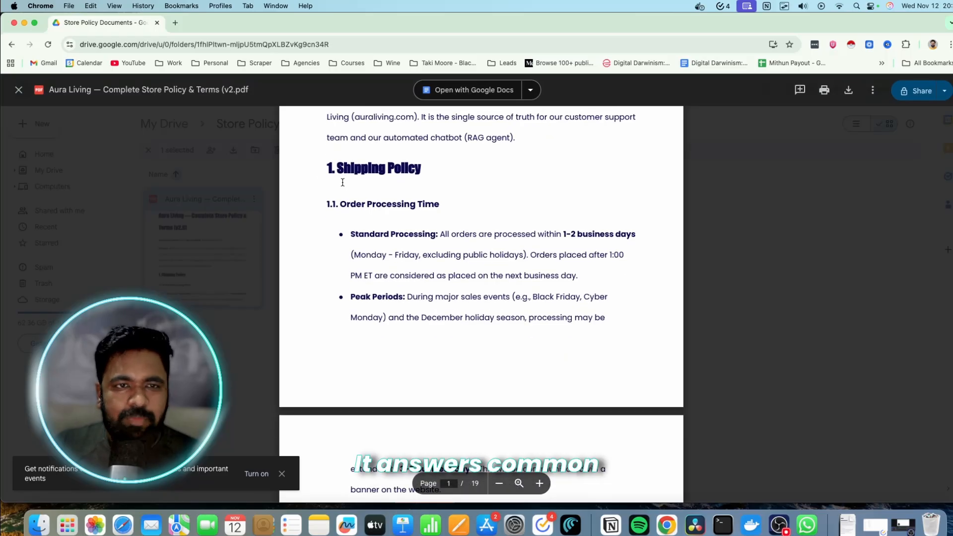
left_click_drag(323, 169, 414, 180)
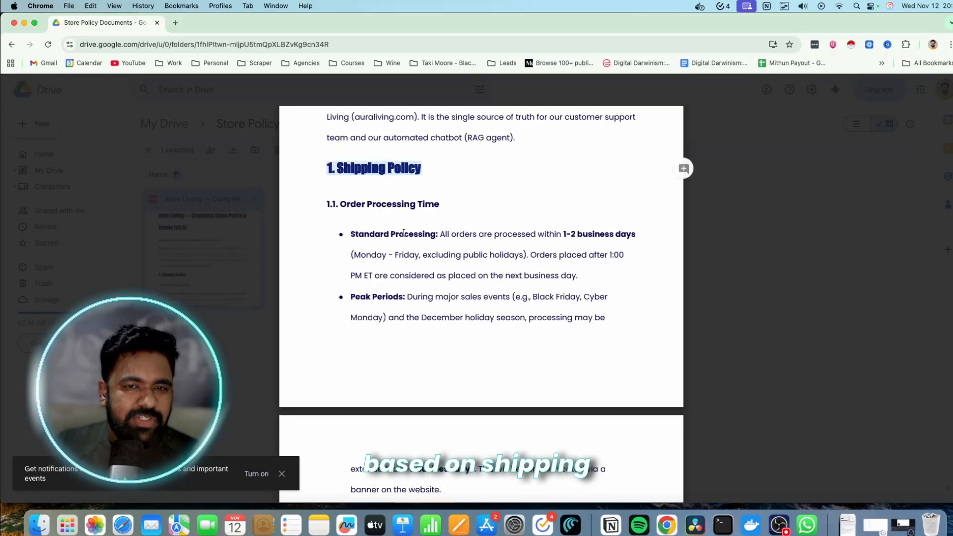
scroll(403, 233, "down", 15)
left_click_drag(342, 276, 409, 277)
scroll(364, 349, "down", 2)
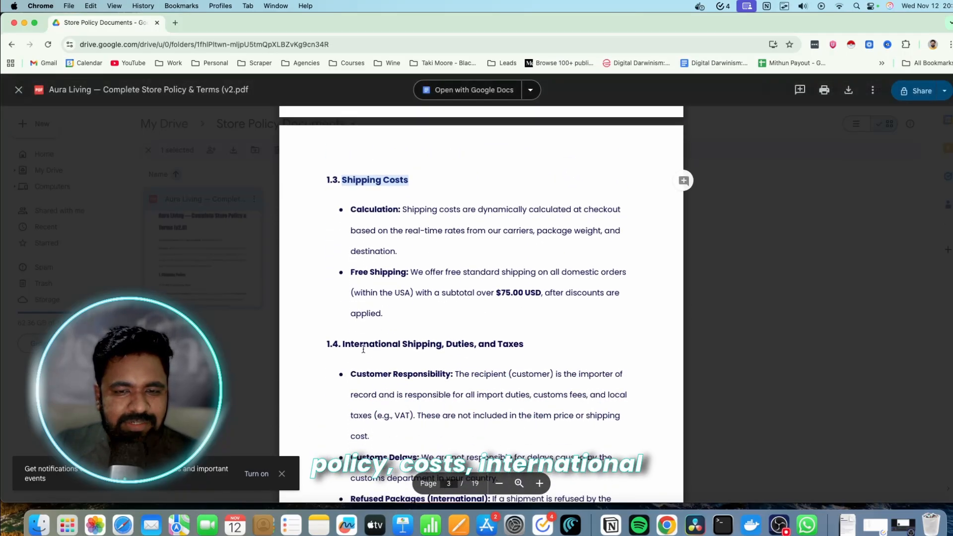
left_click_drag(343, 344, 445, 345)
scroll(446, 344, "down", 10)
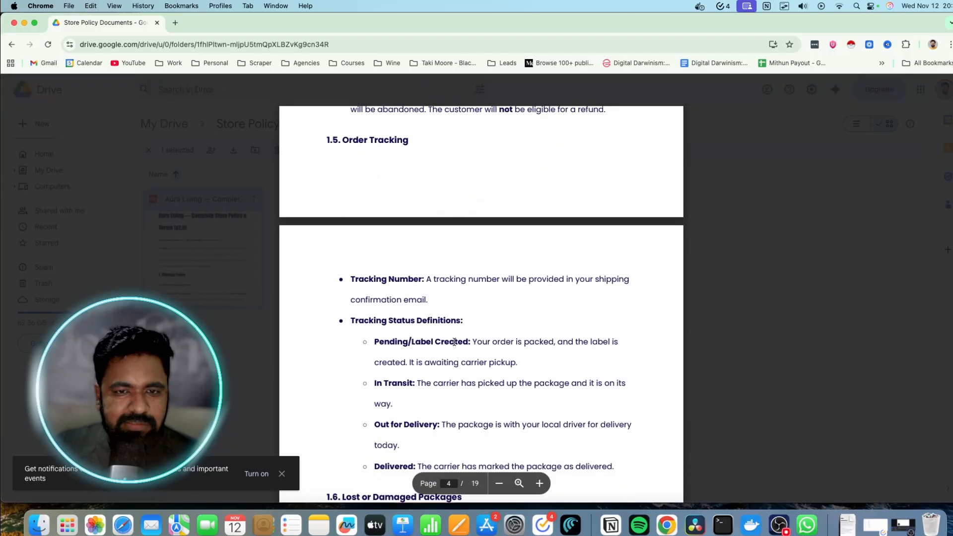
scroll(454, 341, "up", 3)
left_click_drag(327, 283, 410, 283)
scroll(386, 313, "down", 10)
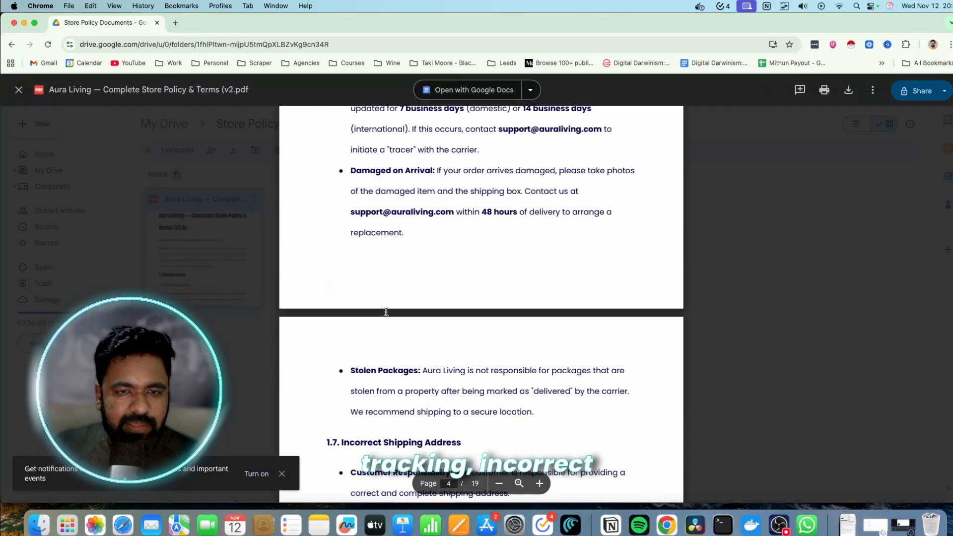
scroll(386, 311, "down", 5)
left_click_drag(341, 190, 462, 191)
Step: Examine the Returns & Refunds Policy and the following sections on gift cards, store credit, payments and customer accounts
scroll(378, 368, "down", 3)
left_click_drag(339, 313, 523, 312)
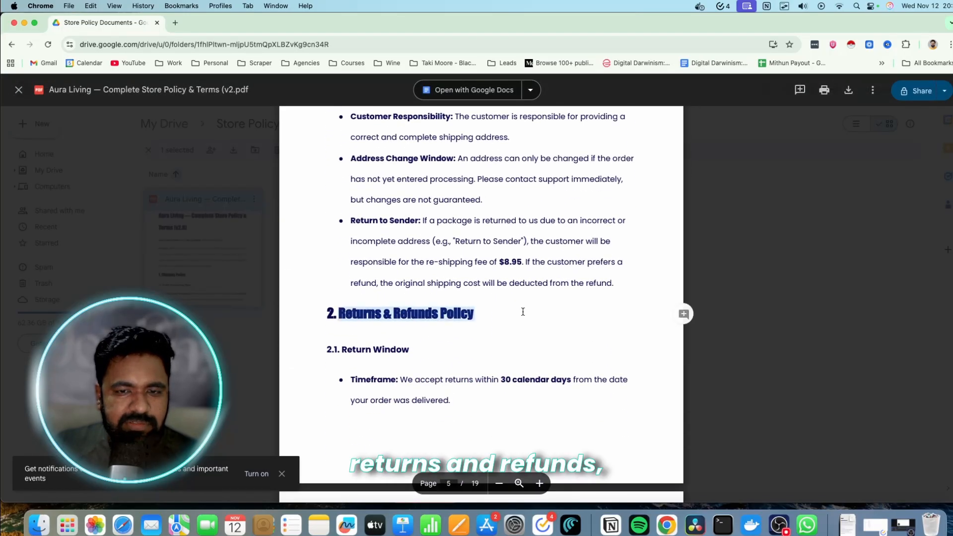
scroll(522, 312, "down", 20)
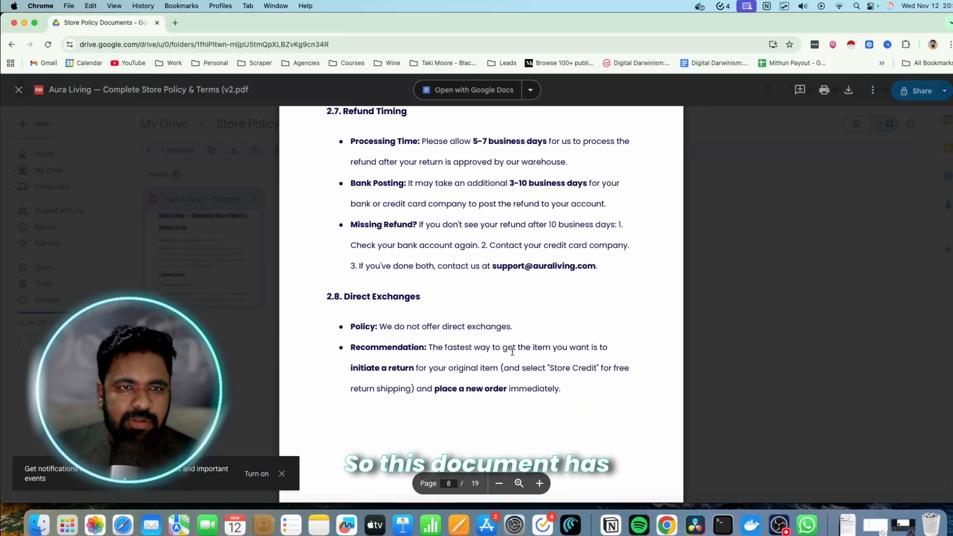
scroll(512, 351, "down", 12)
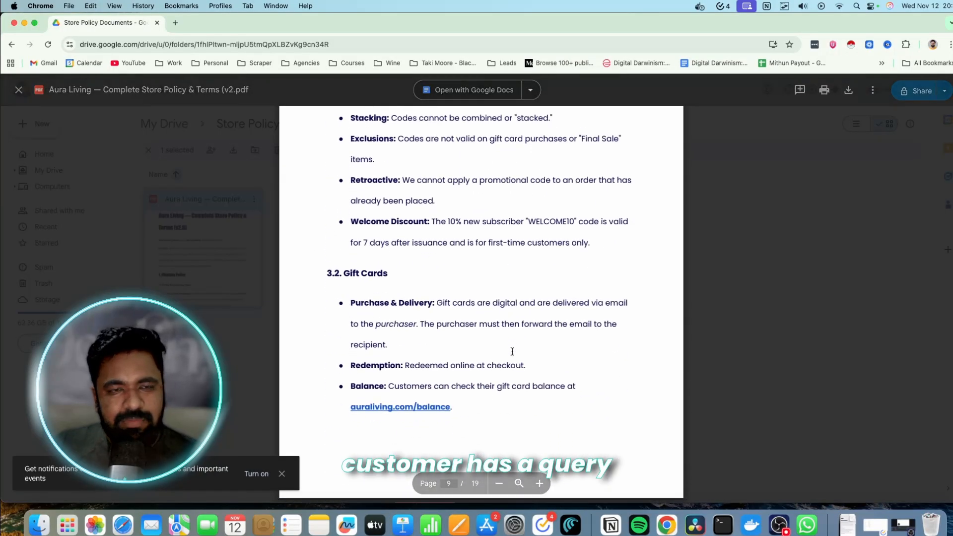
scroll(512, 351, "down", 7)
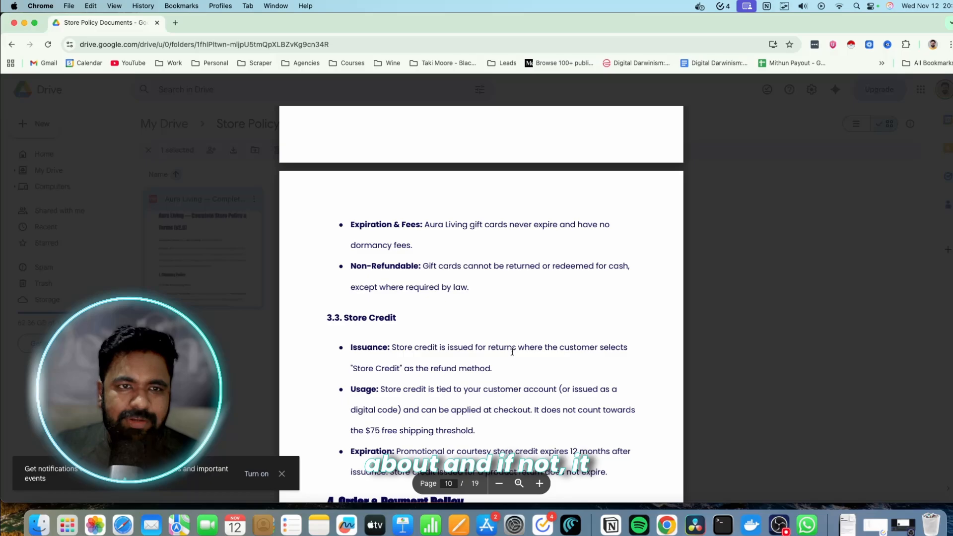
scroll(512, 351, "down", 8)
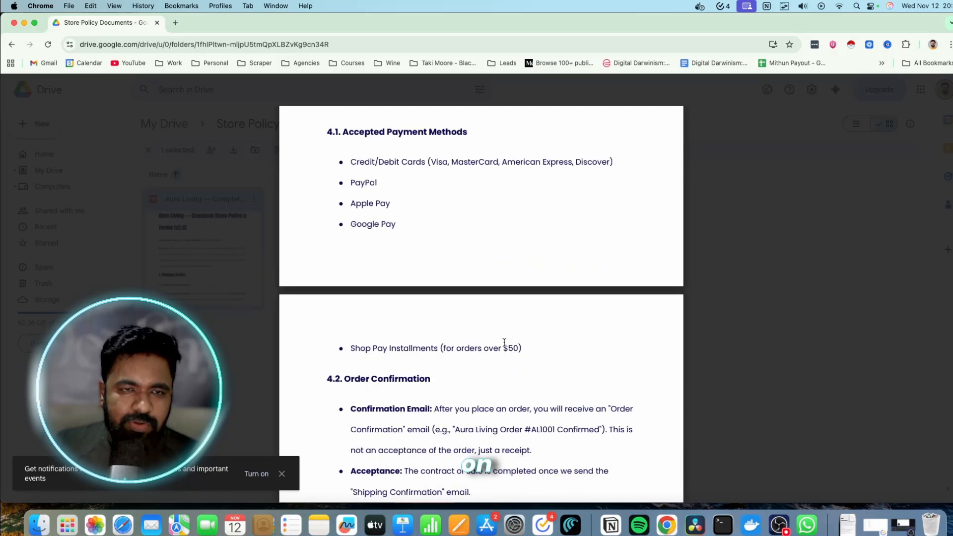
scroll(512, 351, "down", 10)
scroll(504, 343, "down", 15)
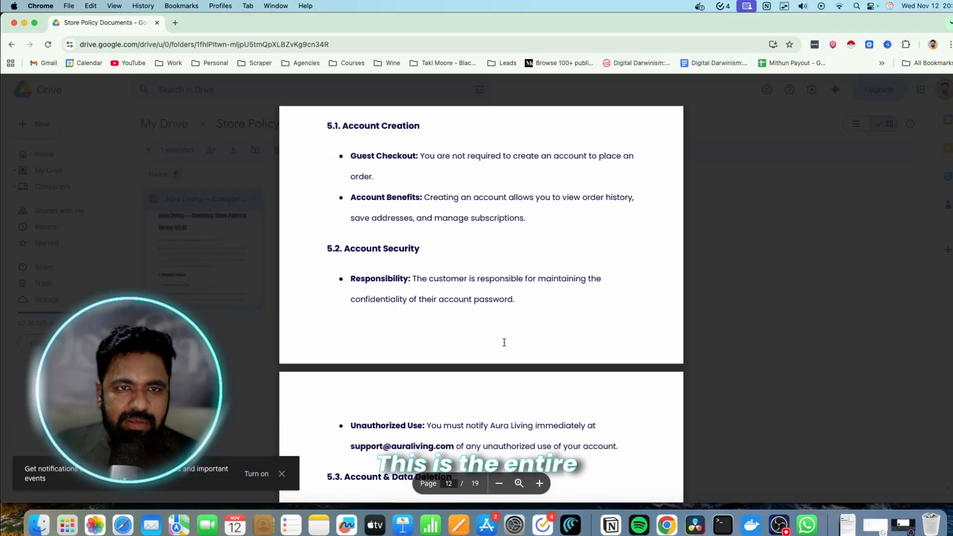
scroll(503, 342, "down", 5)
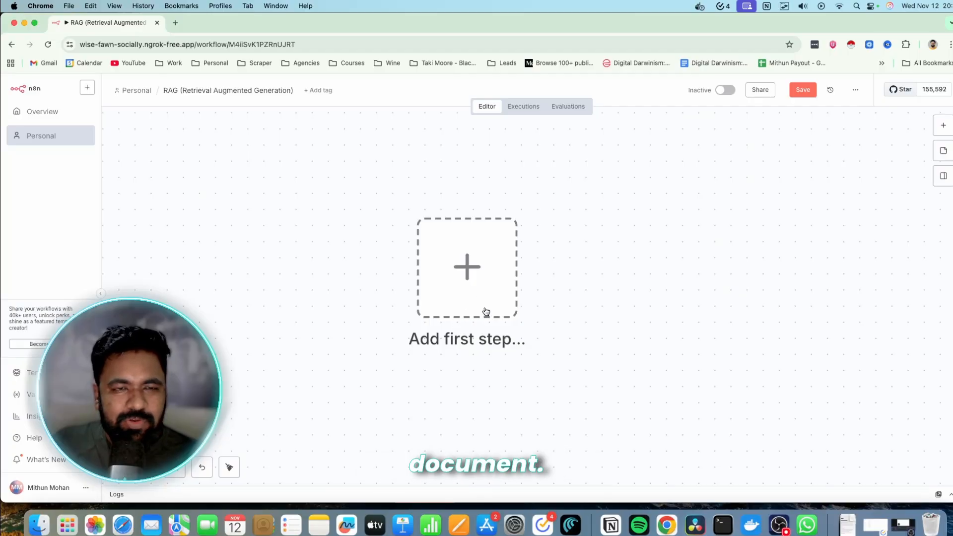
Step: Add a Google Drive node with the Download file action as the first step of the workflow
left_click(463, 272)
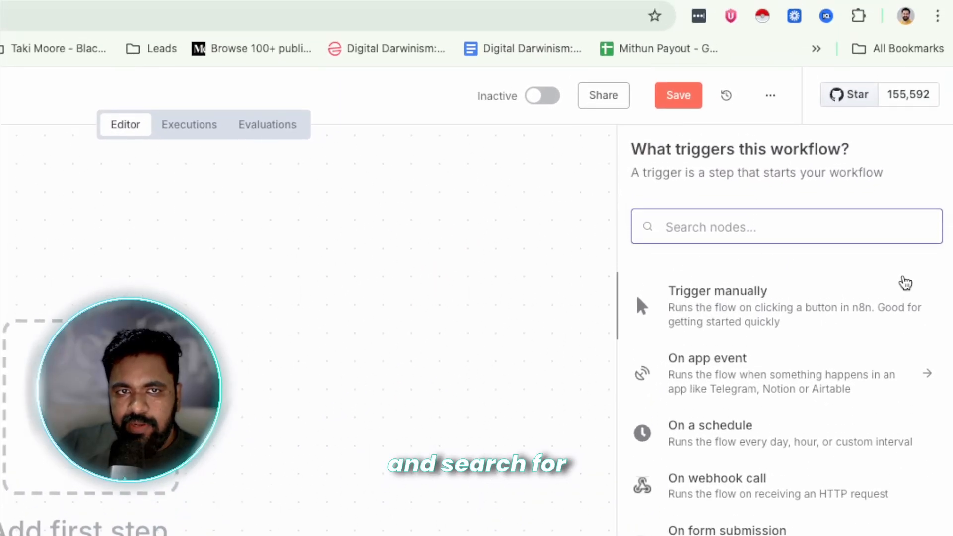
type("drive")
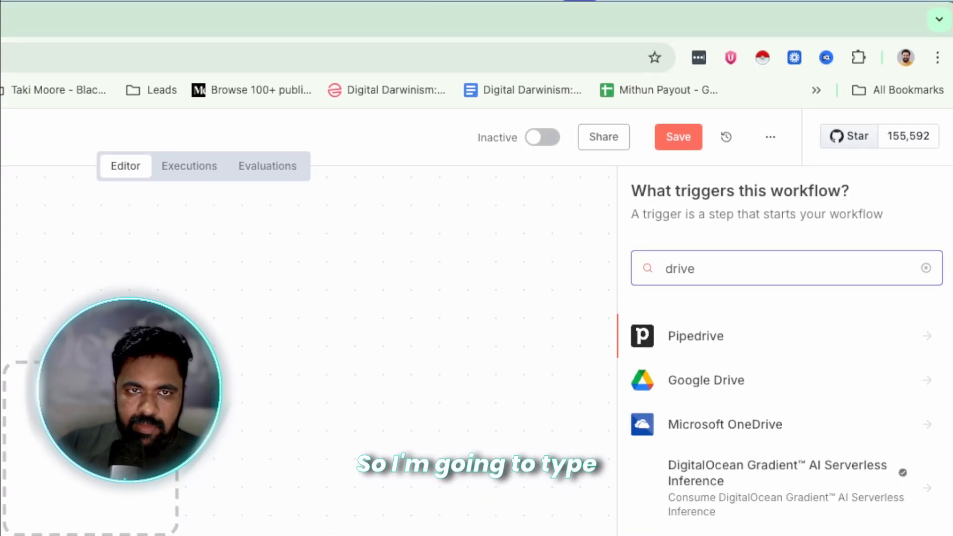
left_click(780, 380)
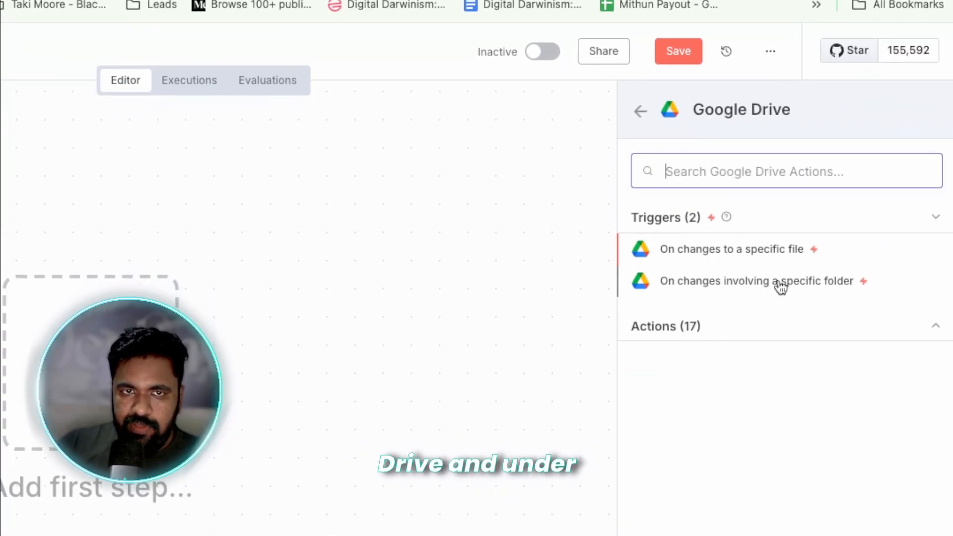
left_click(713, 326)
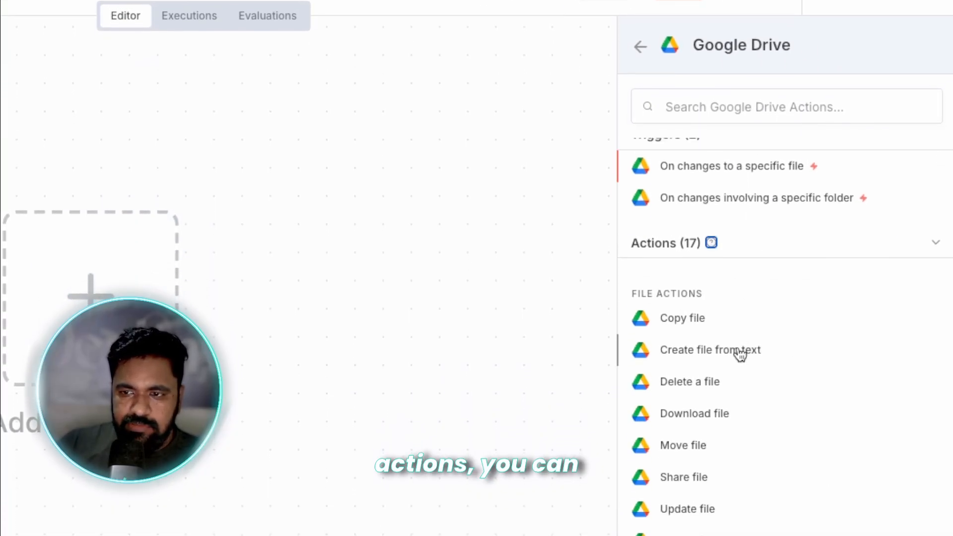
scroll(715, 298, "down", 5)
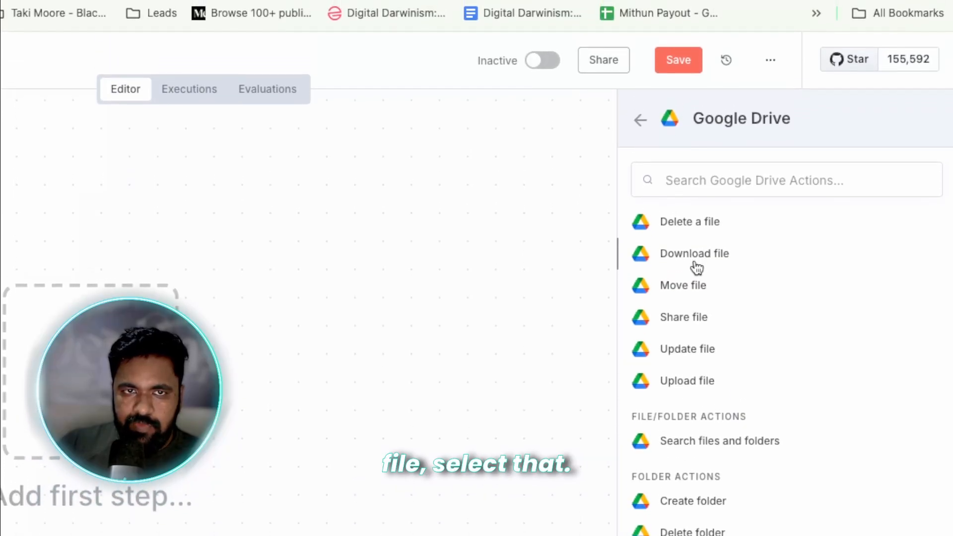
left_click(695, 277)
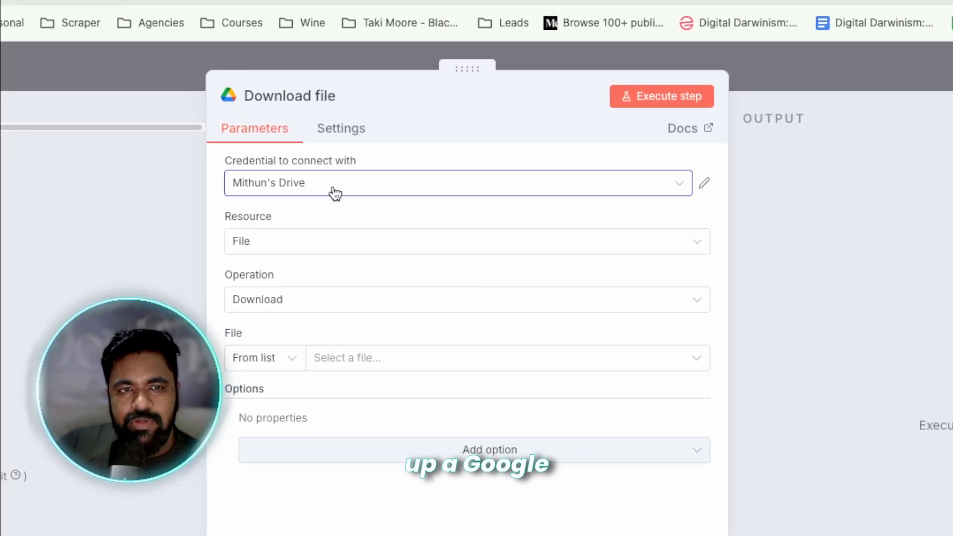
Step: Connect the Download file node with the existing Google Drive credential and keep its operation as Download
left_click(364, 195)
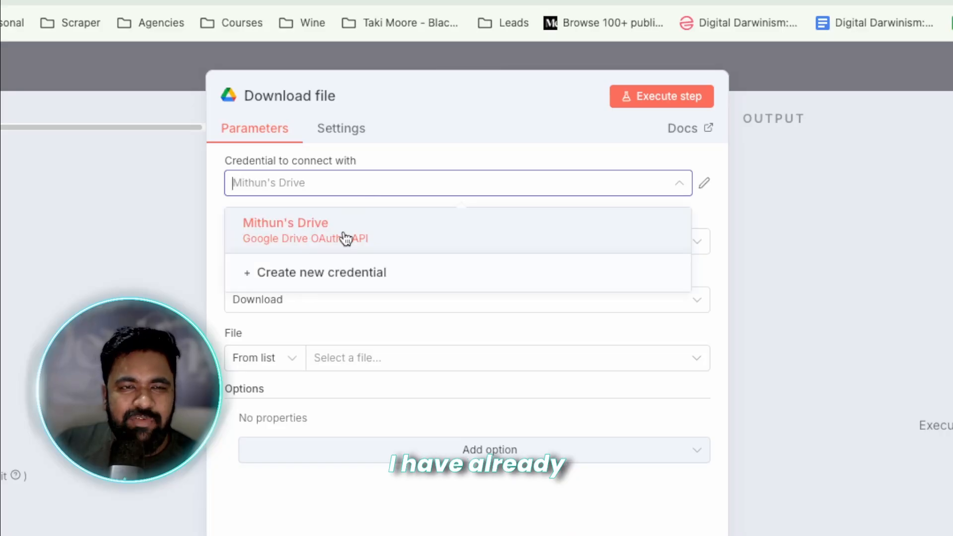
left_click(283, 237)
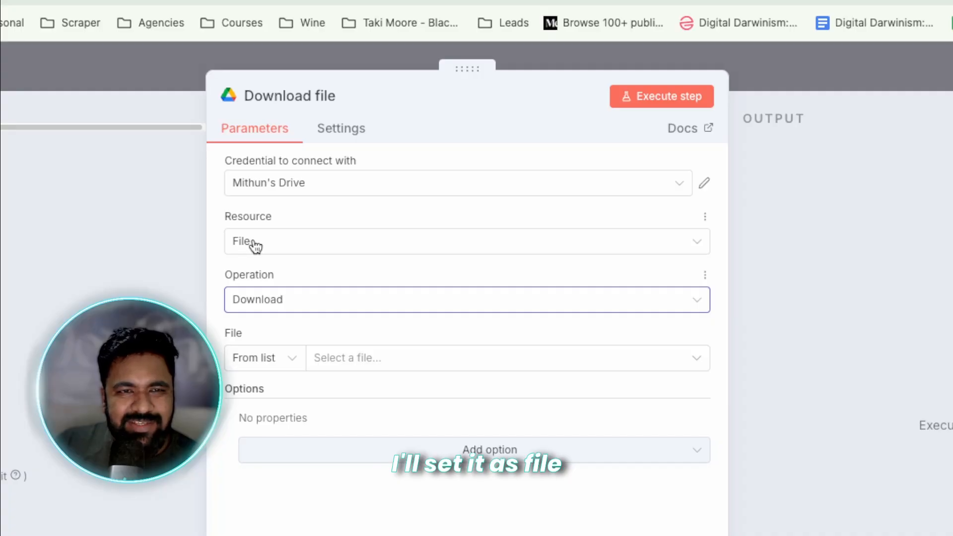
left_click(296, 306)
left_click(293, 305)
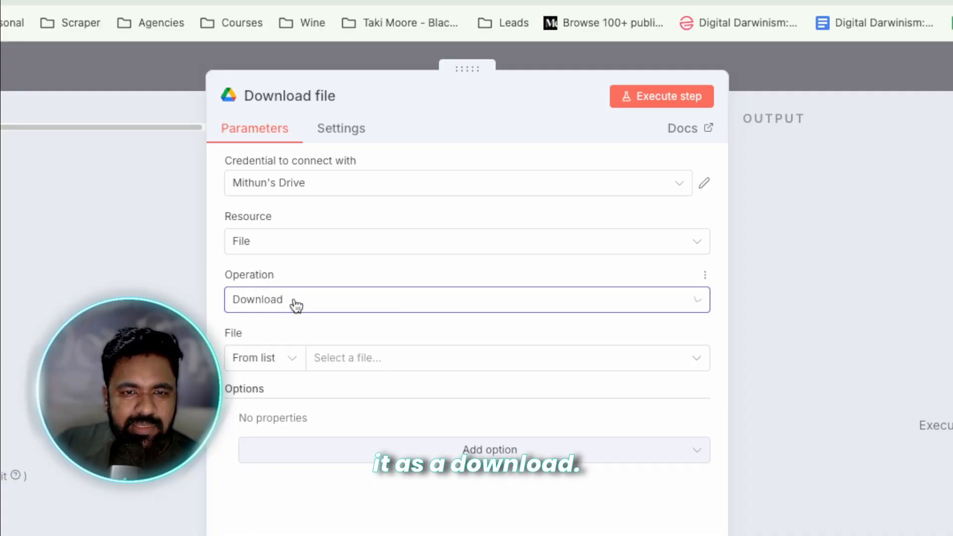
Step: Choose "Aura Living — Complete Store Policy & Terms (v2.pdf" as the file to download and return to the workflow canvas
left_click(376, 365)
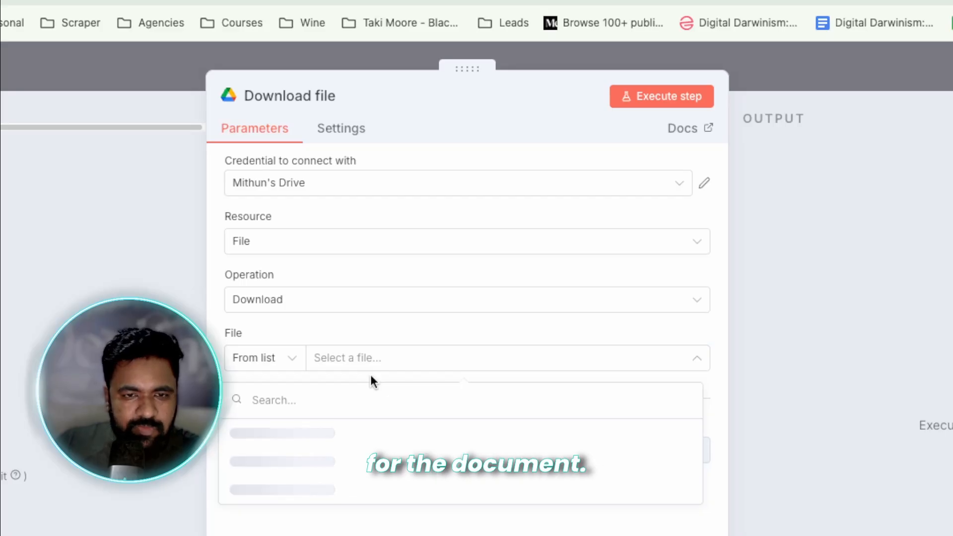
type("aura")
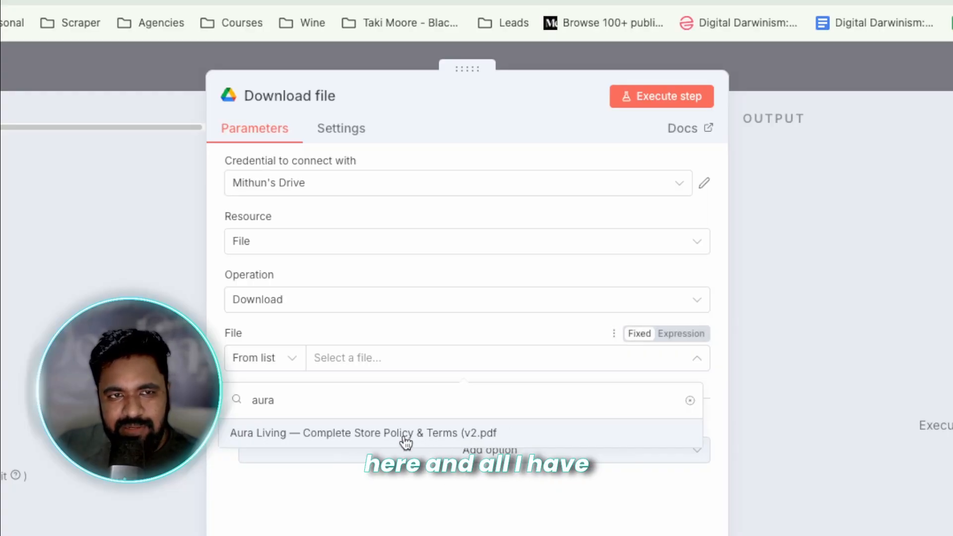
left_click(370, 437)
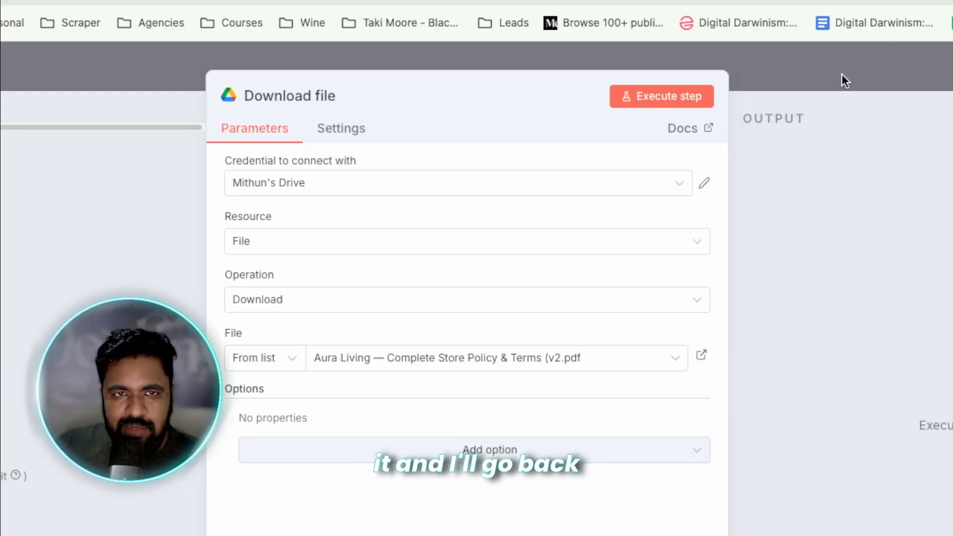
left_click(842, 74)
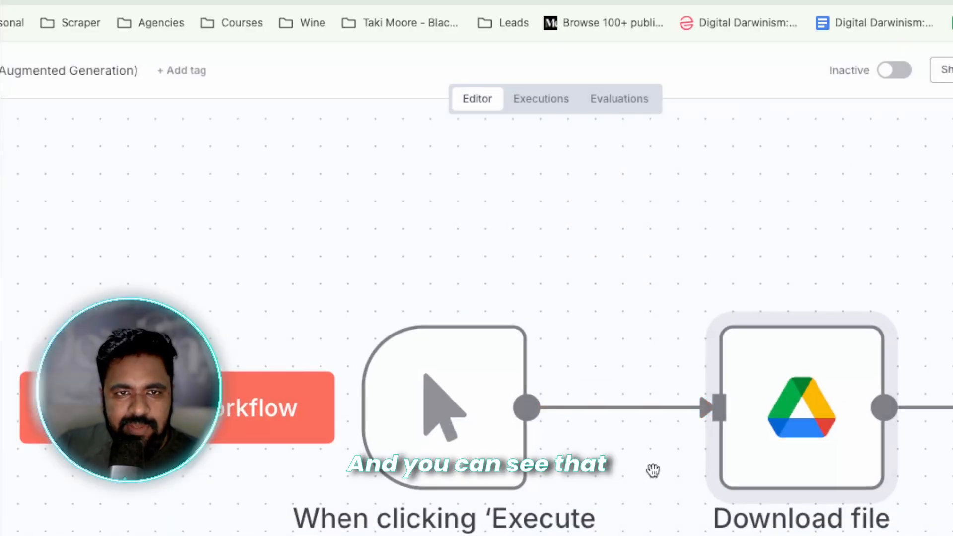
left_click_drag(645, 303, 562, 194)
scroll(567, 213, "down", 2)
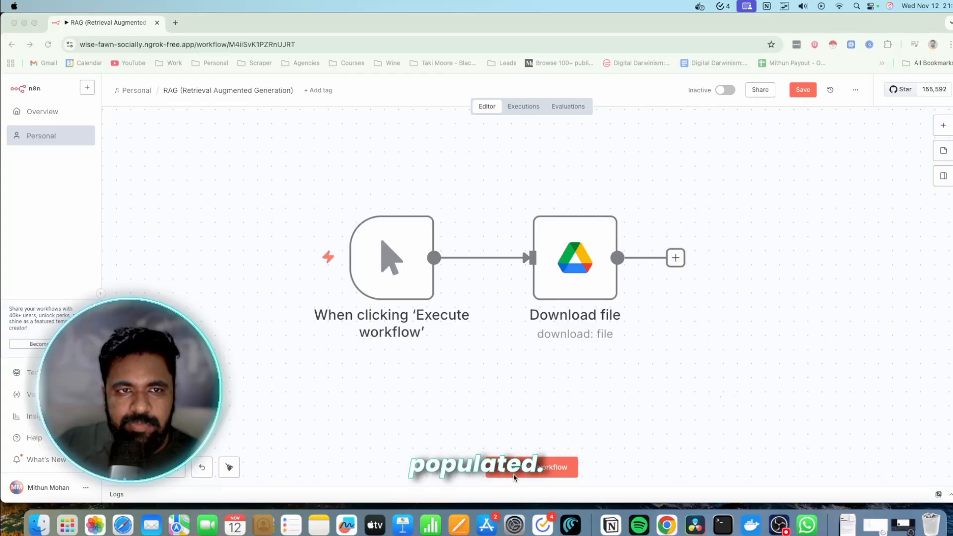
Step: Execute the workflow and check the downloaded policy PDF in the output of the Download file node
left_click(531, 470)
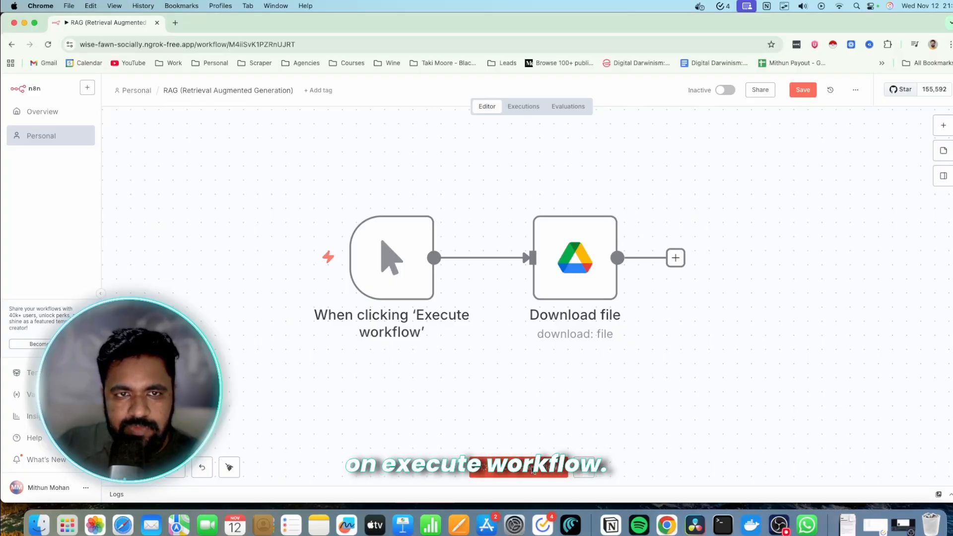
left_click(532, 469)
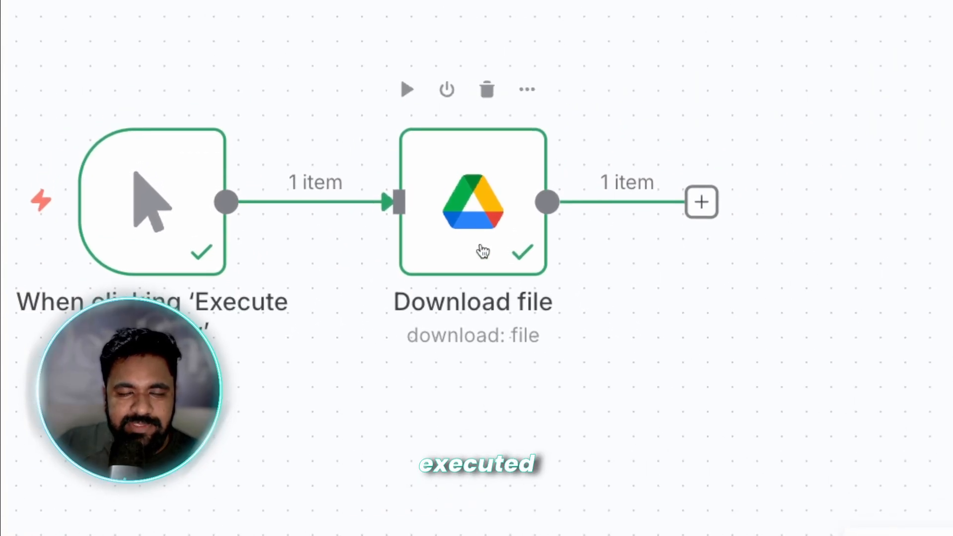
left_click(488, 280)
double_click(488, 280)
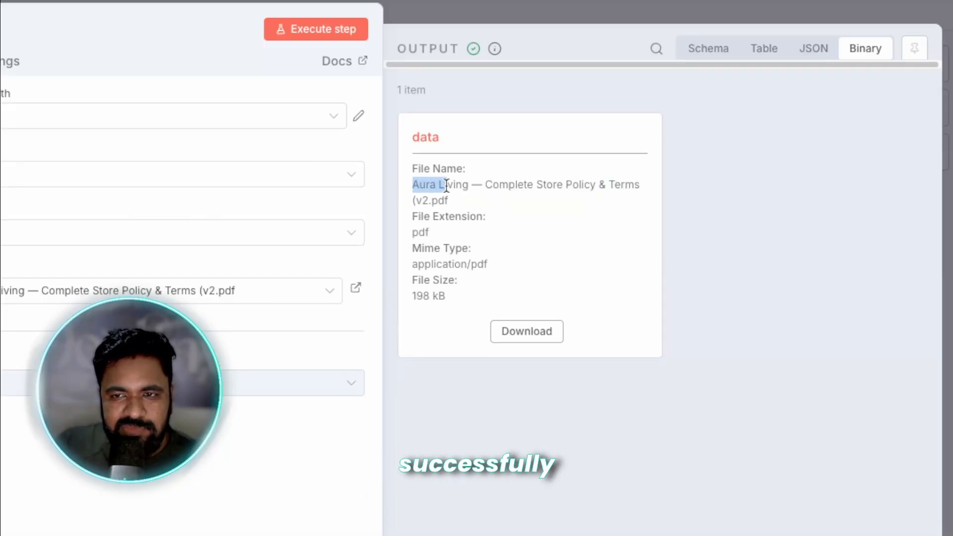
left_click_drag(446, 185, 502, 210)
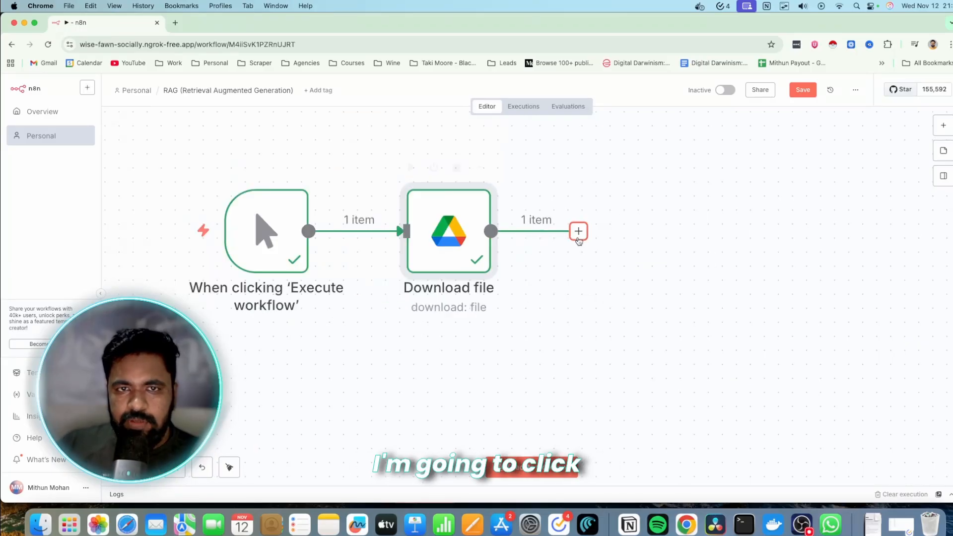
Step: Add a Supabase Vector Store node with the action "Add documents to vector store" after the Download file node
left_click(579, 235)
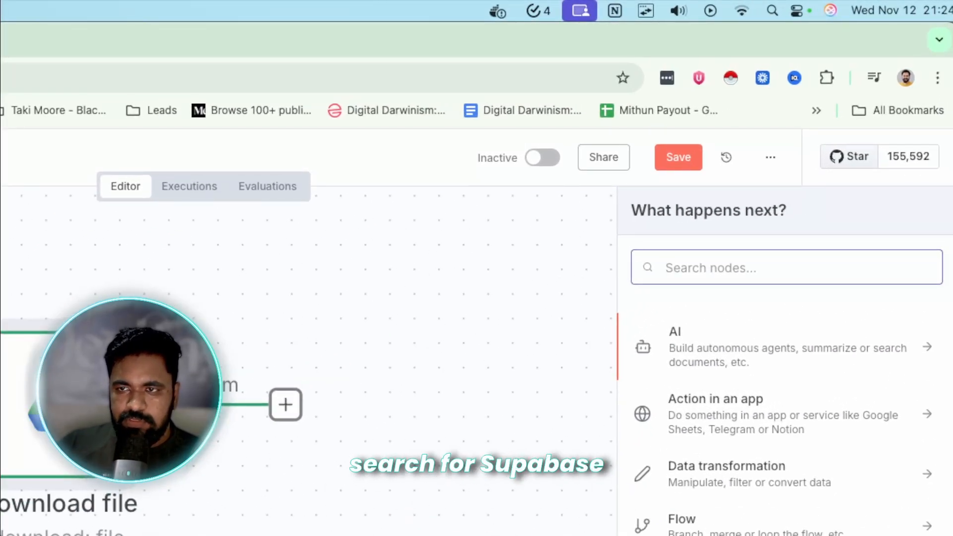
type("Supa")
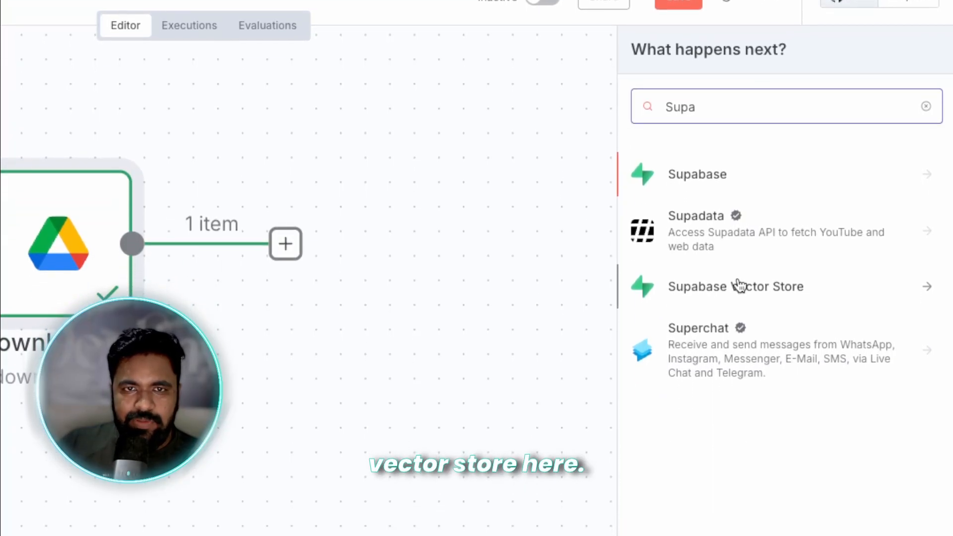
left_click(739, 283)
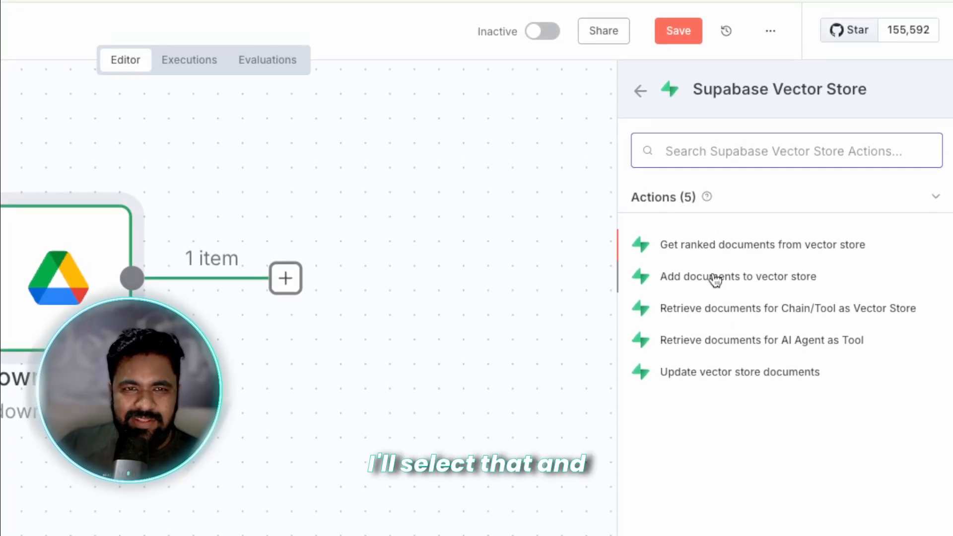
left_click(715, 277)
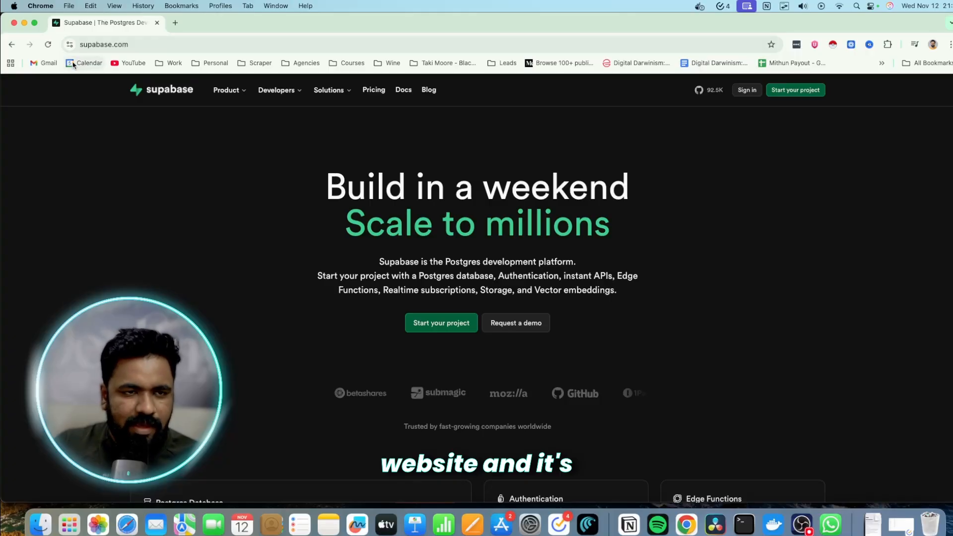
Step: Switch to supabase.com, enter the dashboard and start a new project in the existing organization
left_click(126, 42)
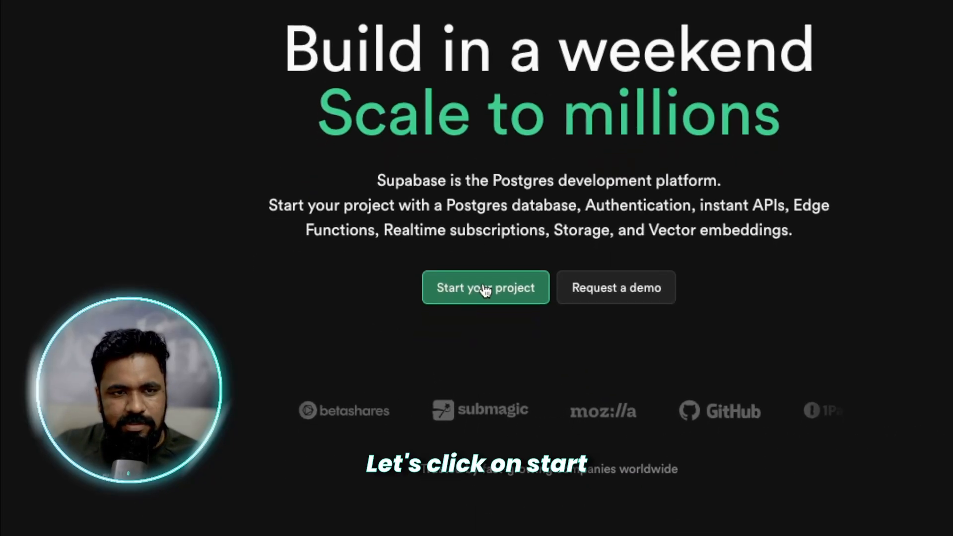
left_click(484, 350)
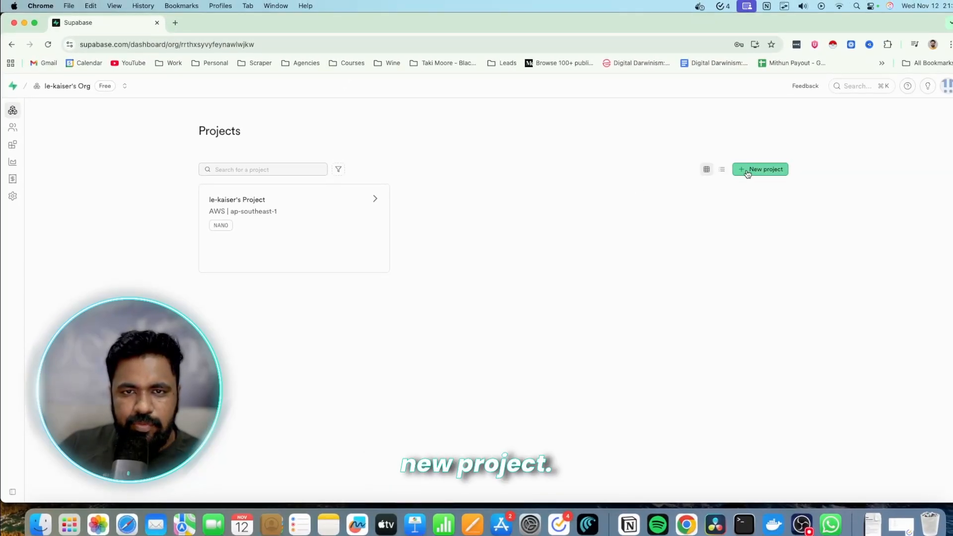
left_click(748, 171)
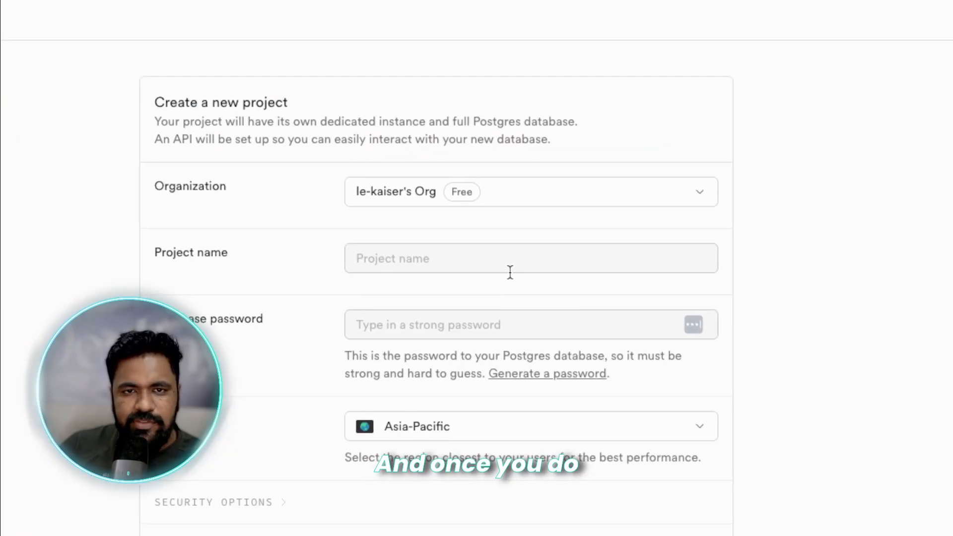
Step: Create the project "n8n-test-database" in the Asia-Pacific region, filling in the database password with the saved one
left_click(470, 251)
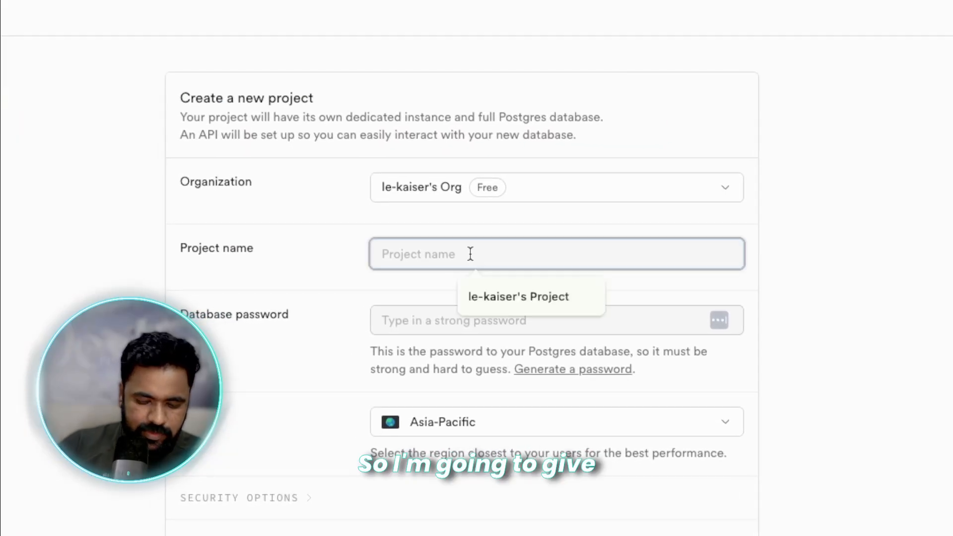
type("n8n-t")
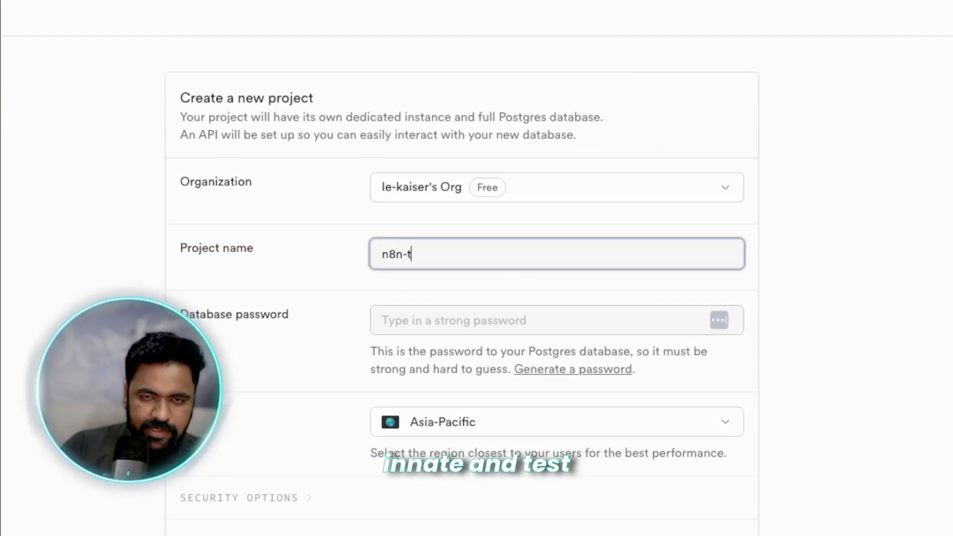
type("est-database")
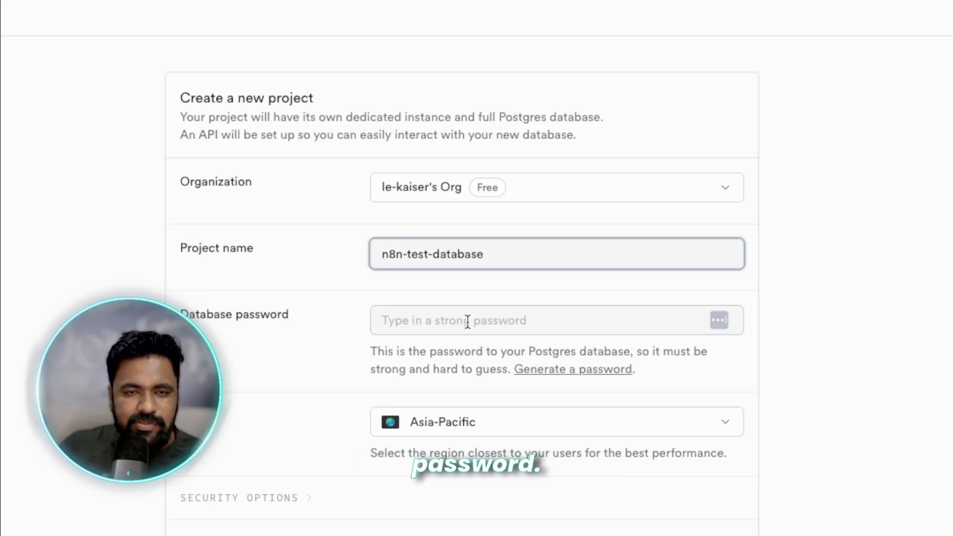
left_click(468, 321)
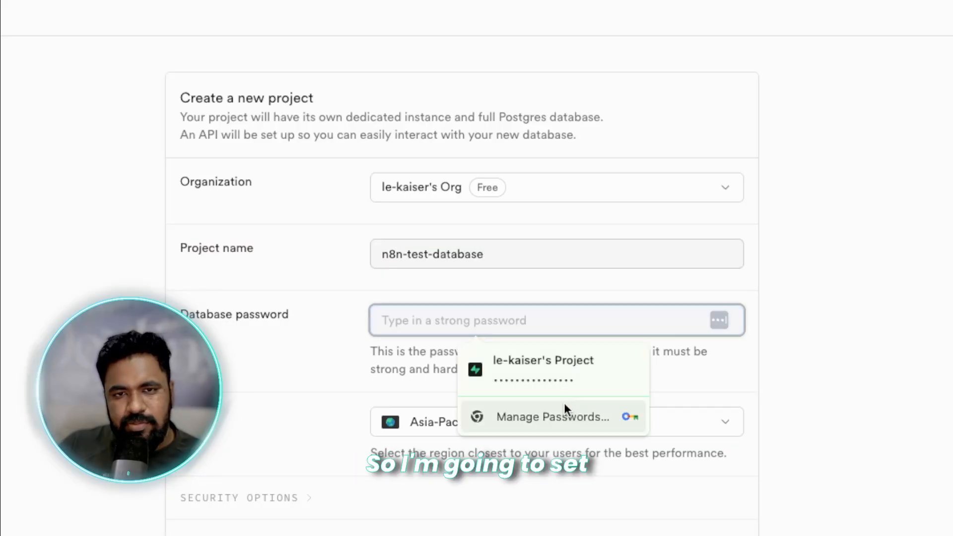
left_click(516, 371)
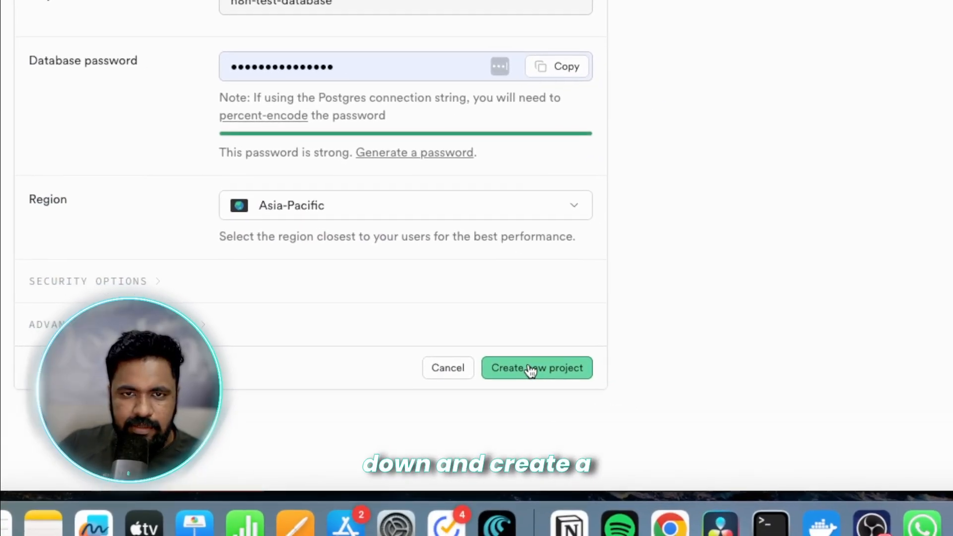
left_click(565, 387)
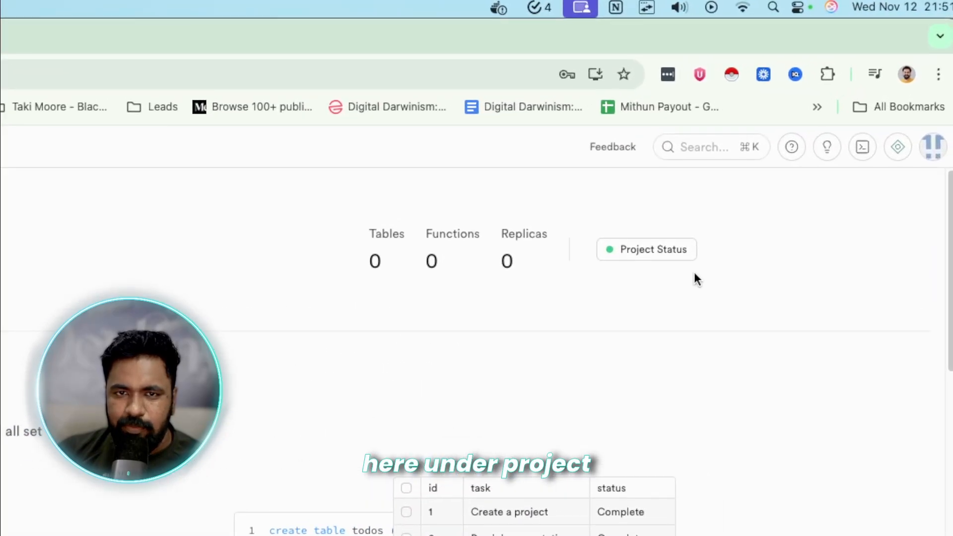
Step: Check the service status of the new project and open the Data API page of its project settings
left_click(659, 258)
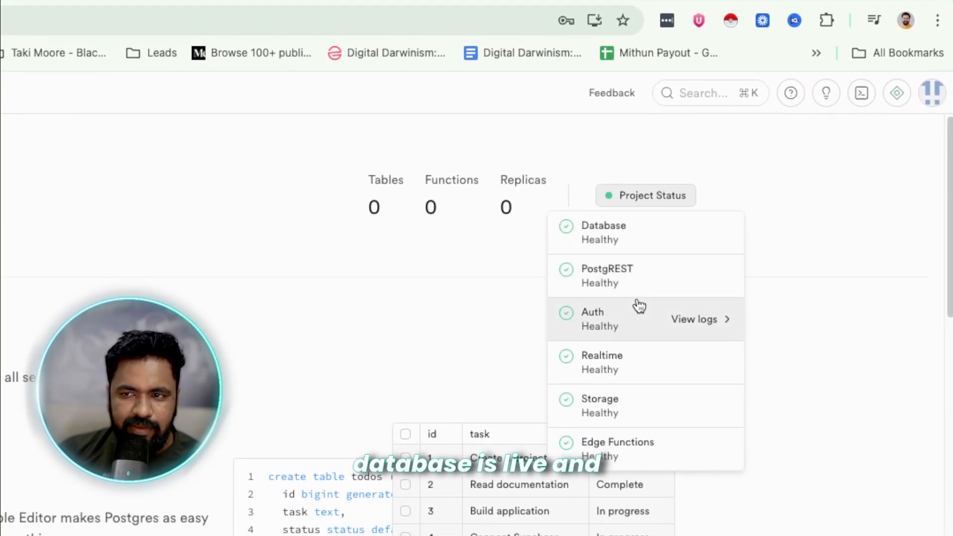
left_click(297, 295)
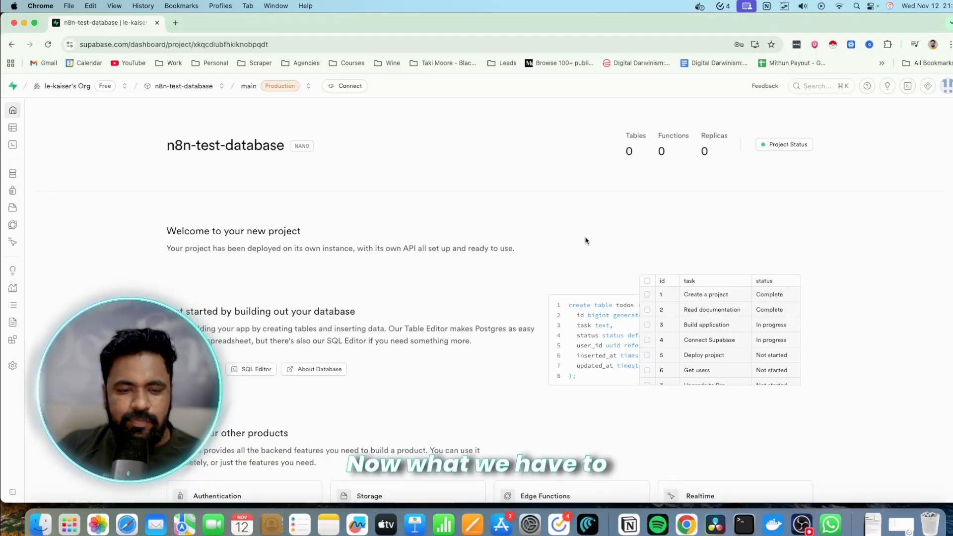
mouse_move(19, 341)
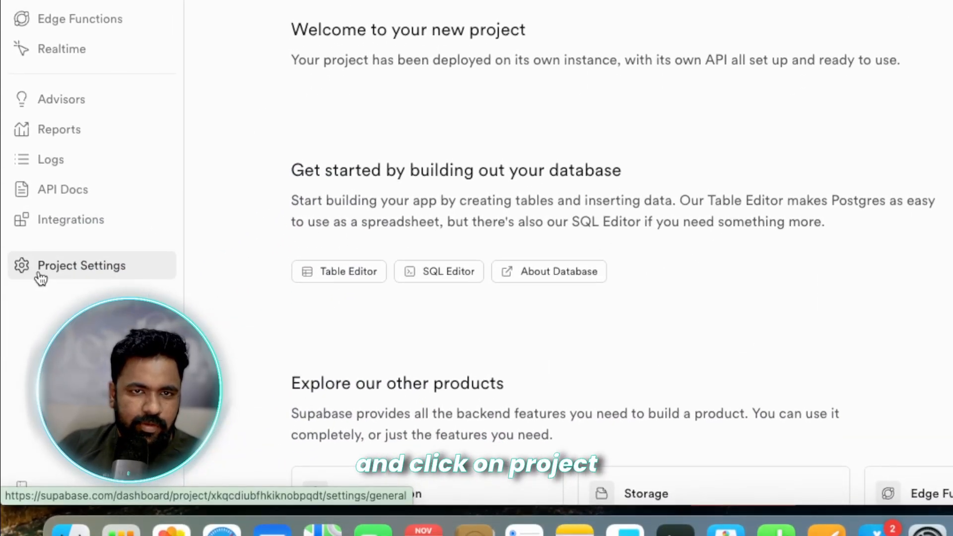
left_click(15, 278)
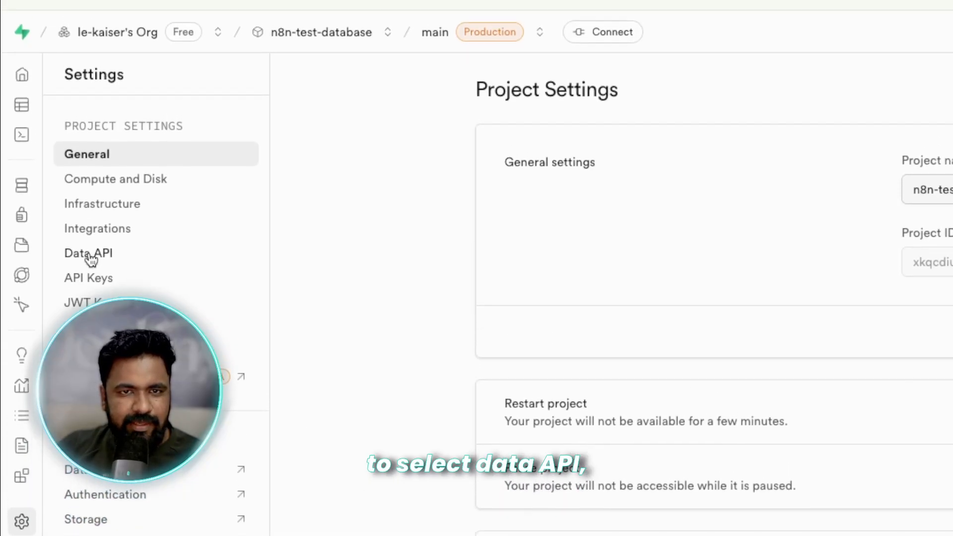
left_click(90, 255)
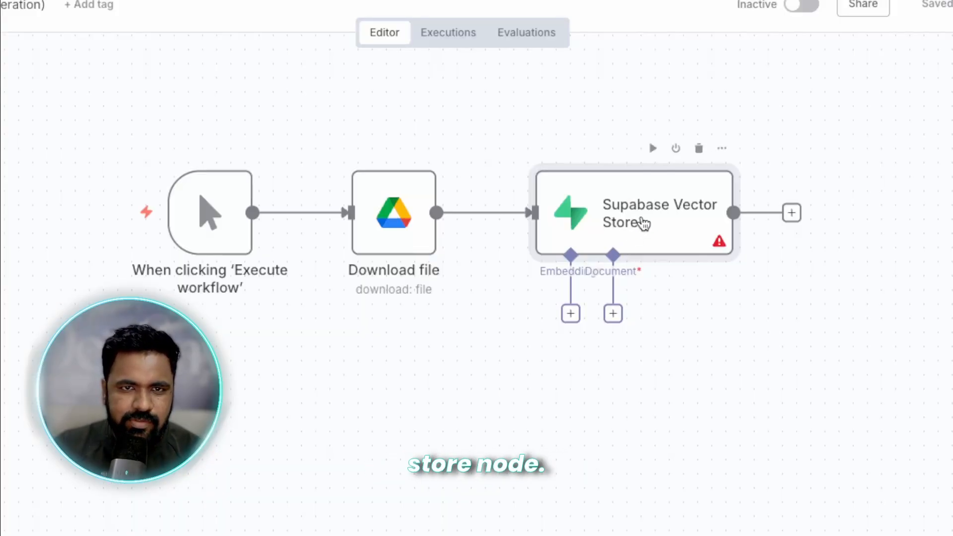
Step: Create a new Supabase credential for the Supabase Vector Store node in n8n and paste the project URL as its host
double_click(635, 219)
left_click(257, 171)
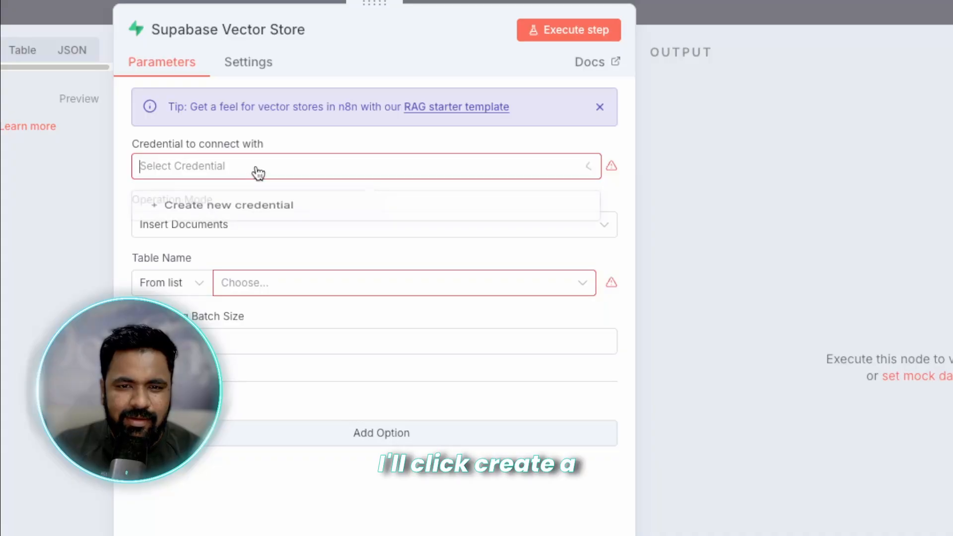
left_click(217, 211)
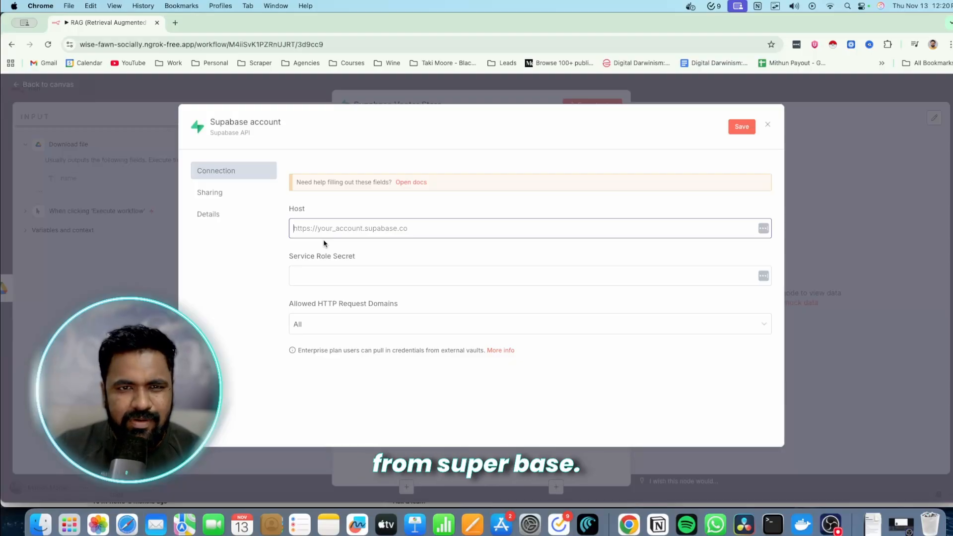
key("super+v")
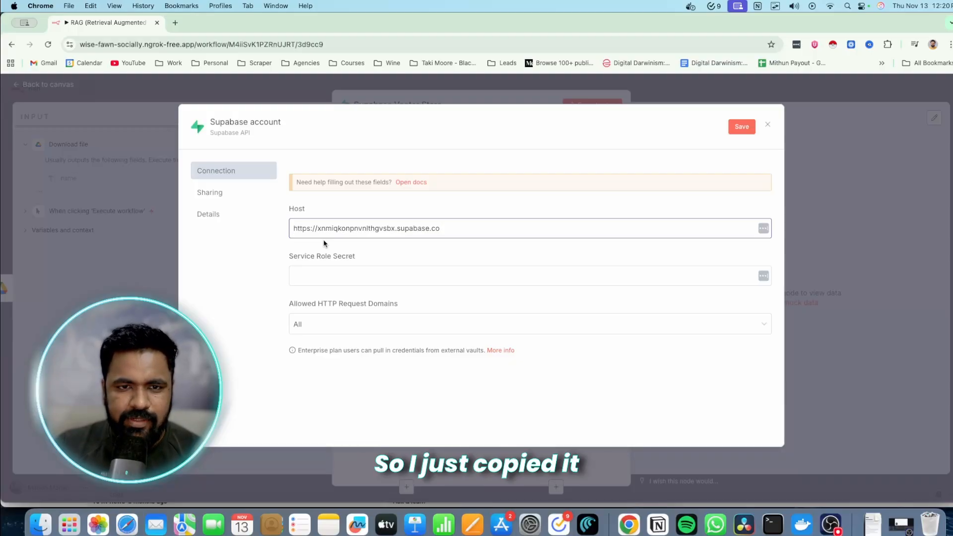
Step: Get the service role key from the Supabase project's API keys, paste it as the Service Role Secret and save the credential
left_click_drag(287, 254, 355, 257)
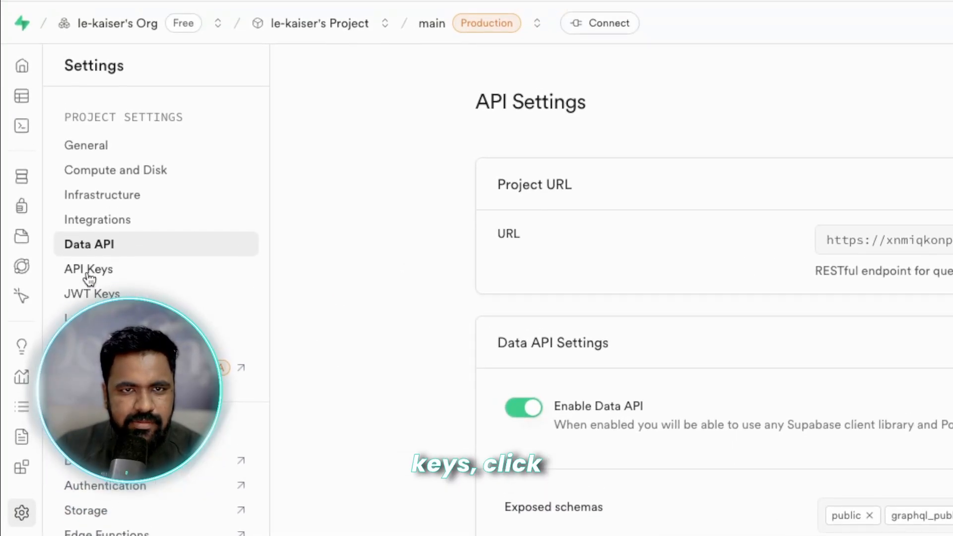
left_click(88, 270)
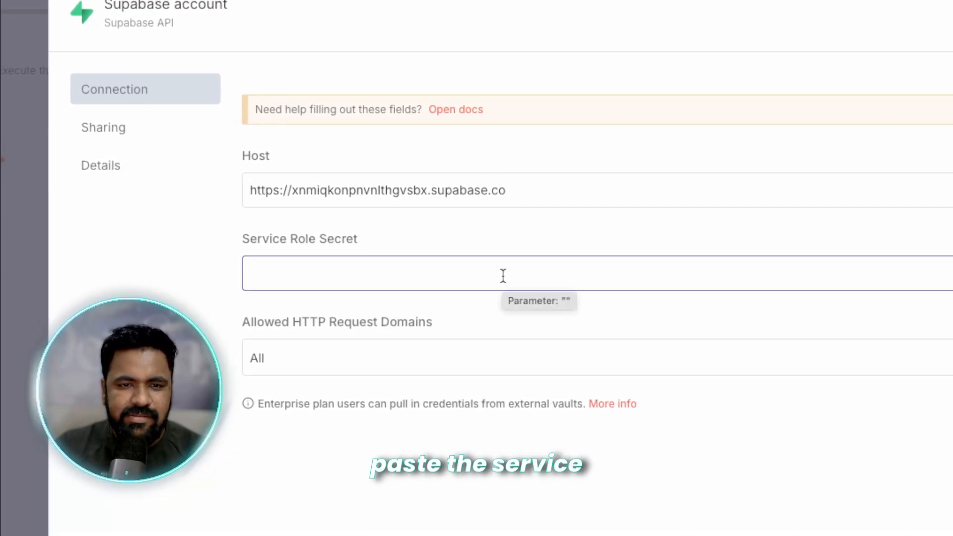
key("ctrl+v")
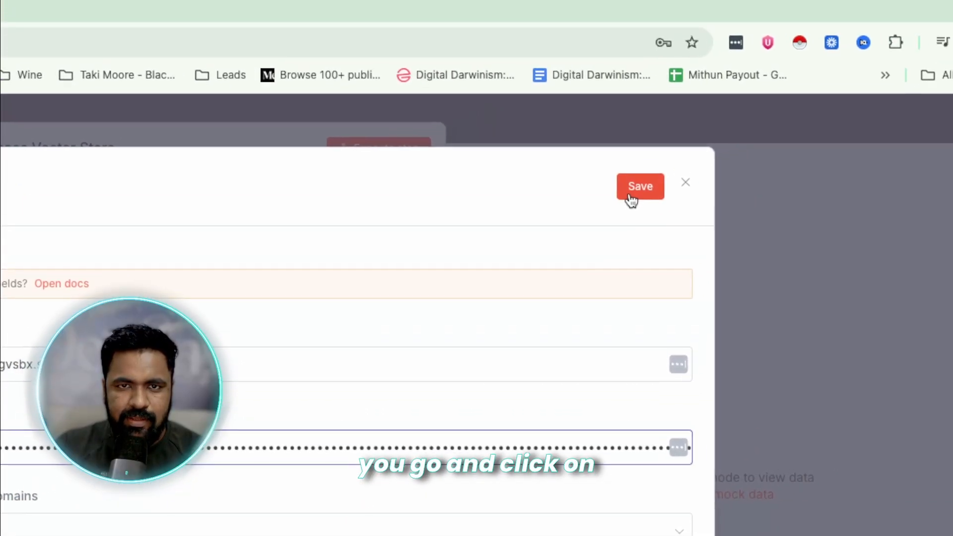
left_click(631, 198)
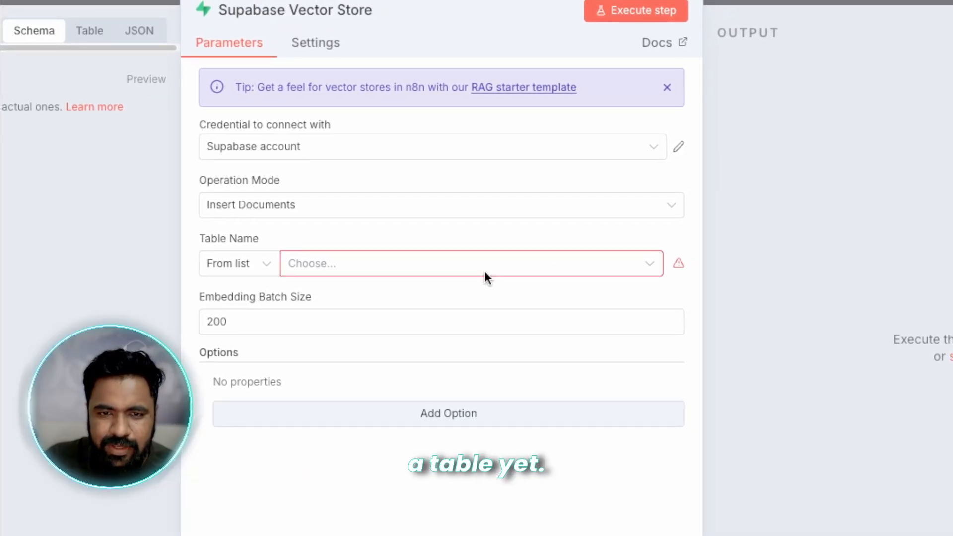
Step: Look through the documentation of the Supabase Vector Store node for the quickstart on setting up the vector store
left_click(596, 273)
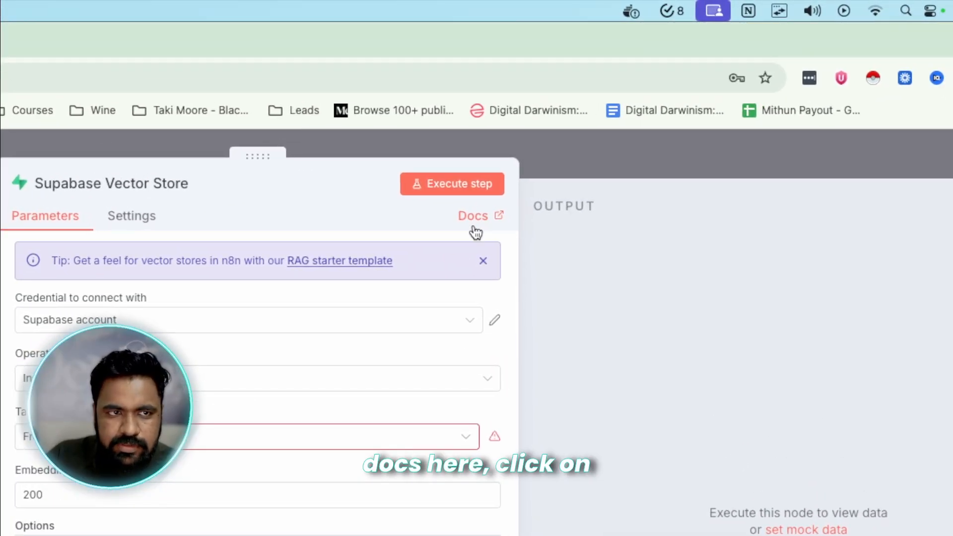
left_click(482, 225)
scroll(463, 344, "down", 10)
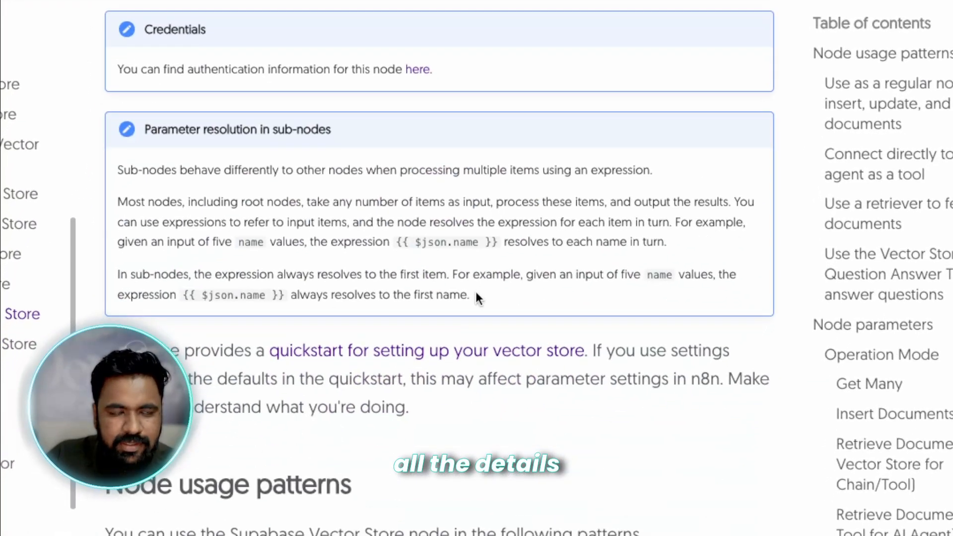
scroll(476, 288, "down", 5)
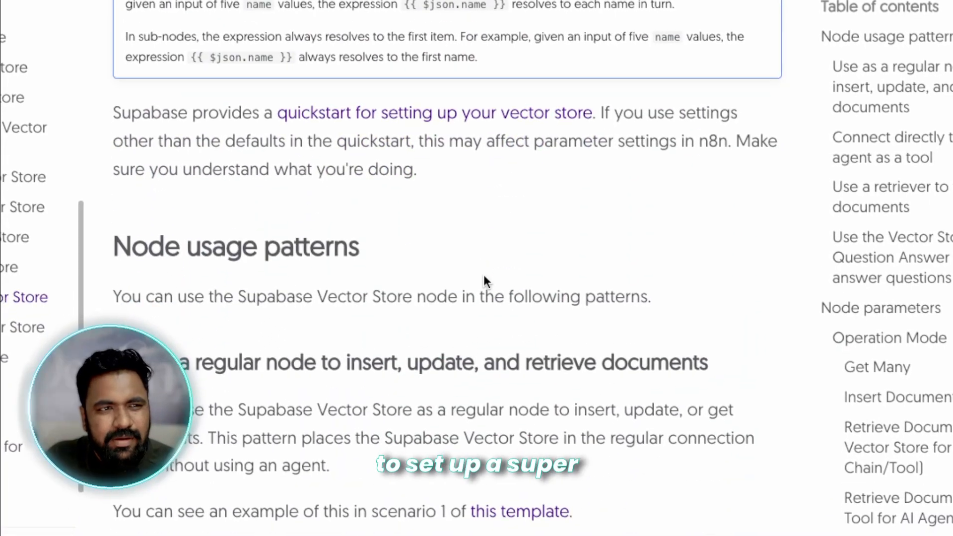
scroll(485, 274, "down", 10)
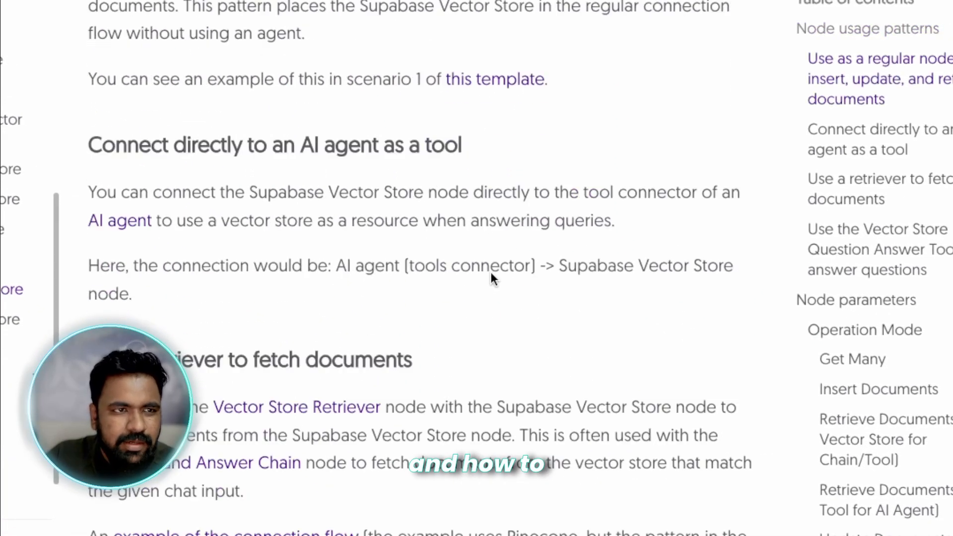
scroll(488, 272, "down", 8)
scroll(487, 273, "up", 20)
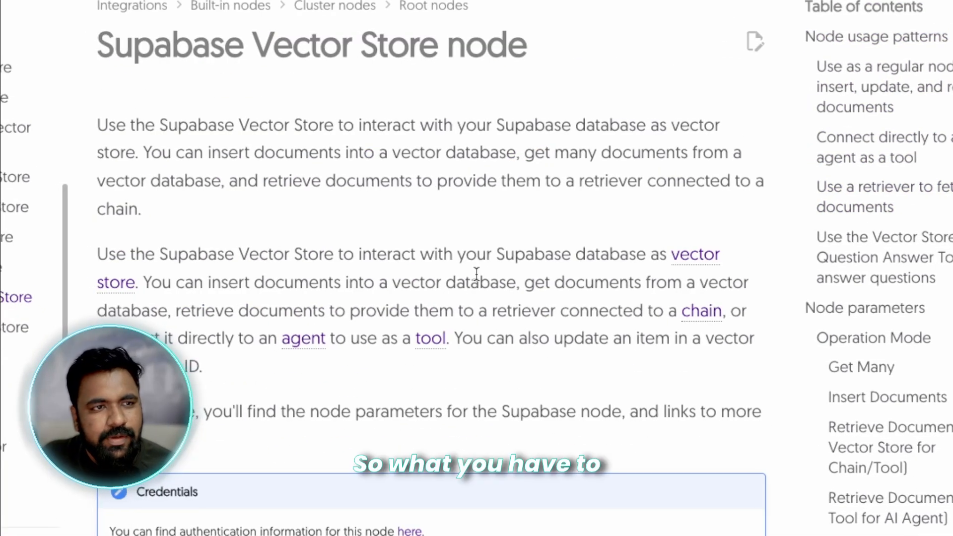
scroll(483, 272, "down", 10)
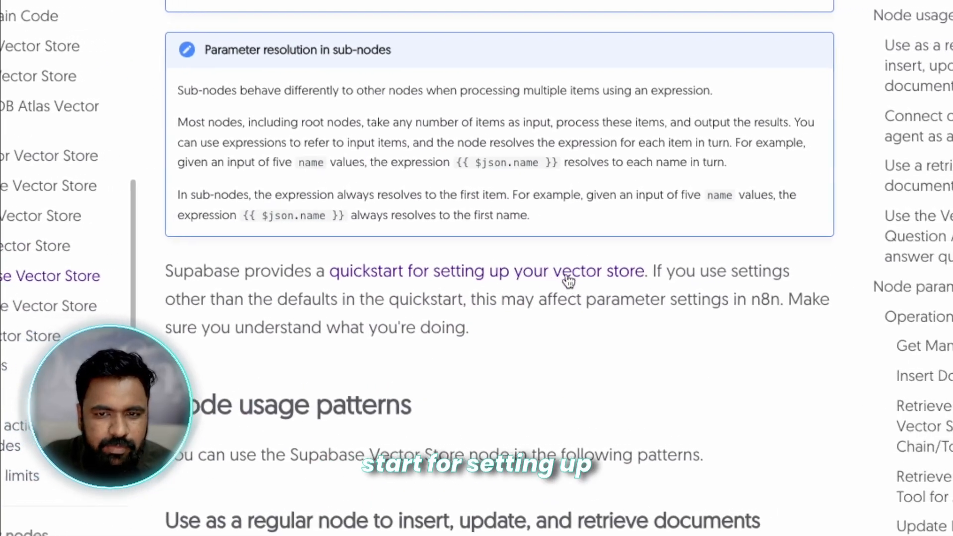
Step: Open the Supabase quickstart for setting up the vector store and copy its SQL code for initializing the database
left_click(491, 274)
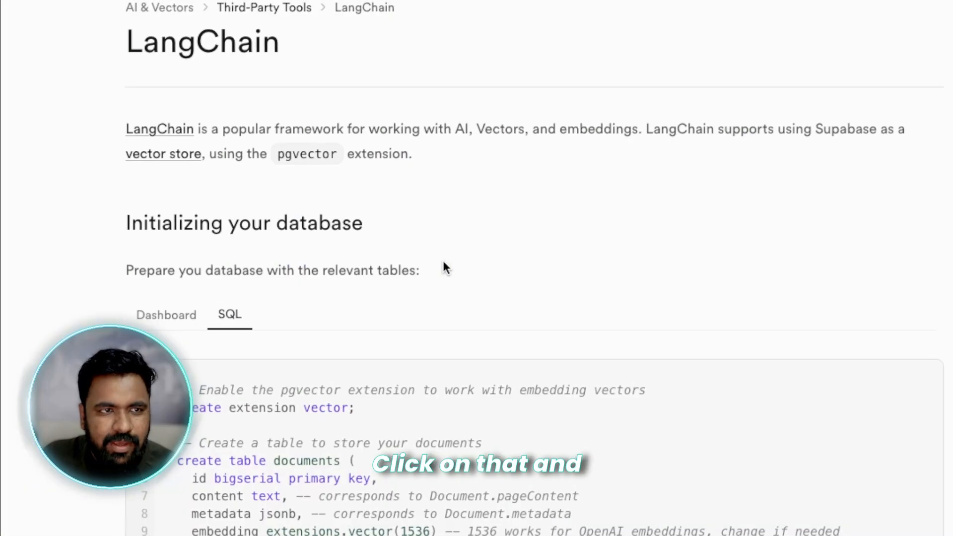
scroll(521, 248, "down", 5)
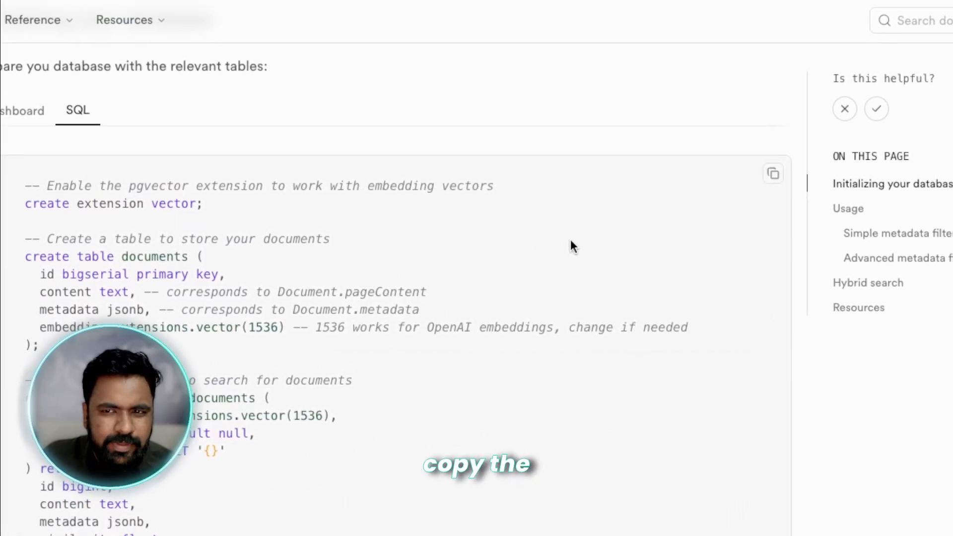
left_click(772, 174)
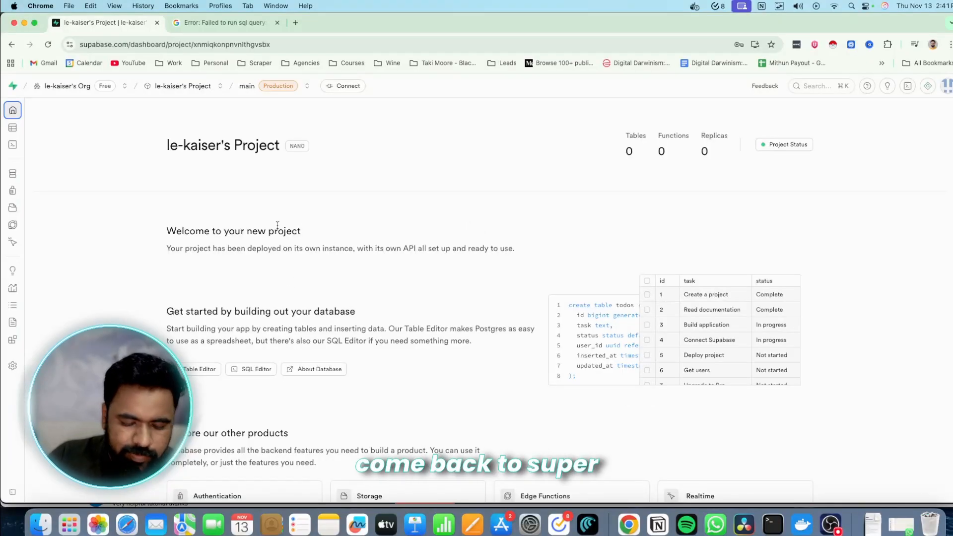
Step: Run the copied vector store setup SQL as a query in the Supabase project's SQL Editor
mouse_move(2, 155)
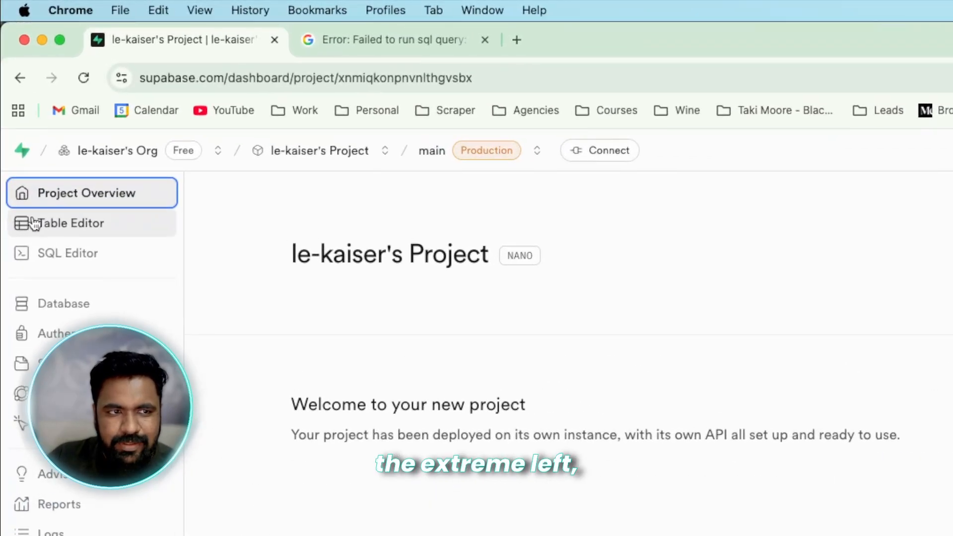
left_click(60, 254)
left_click(739, 345)
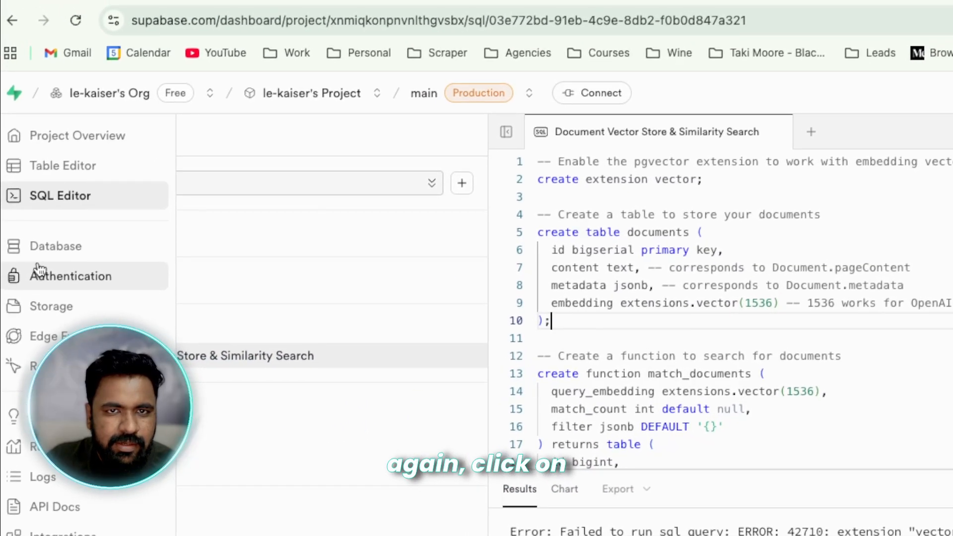
Step: Search the Supabase project's database extensions for vector to check whether it is enabled
left_click(25, 235)
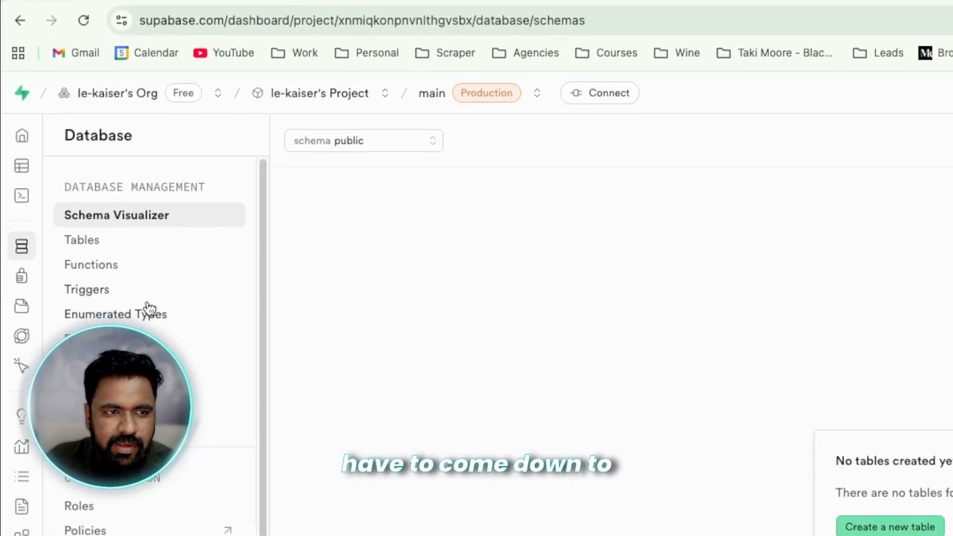
left_click(92, 295)
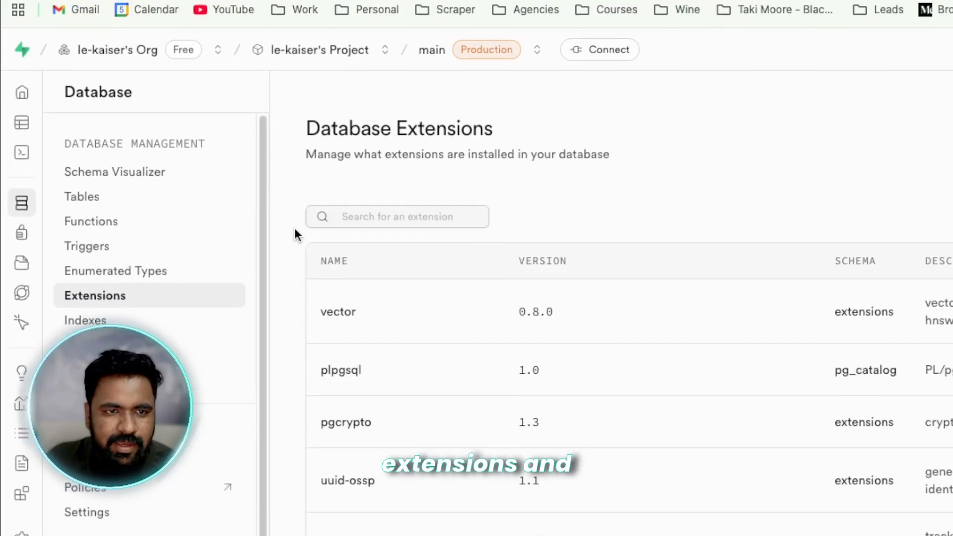
left_click(389, 253)
type("vector")
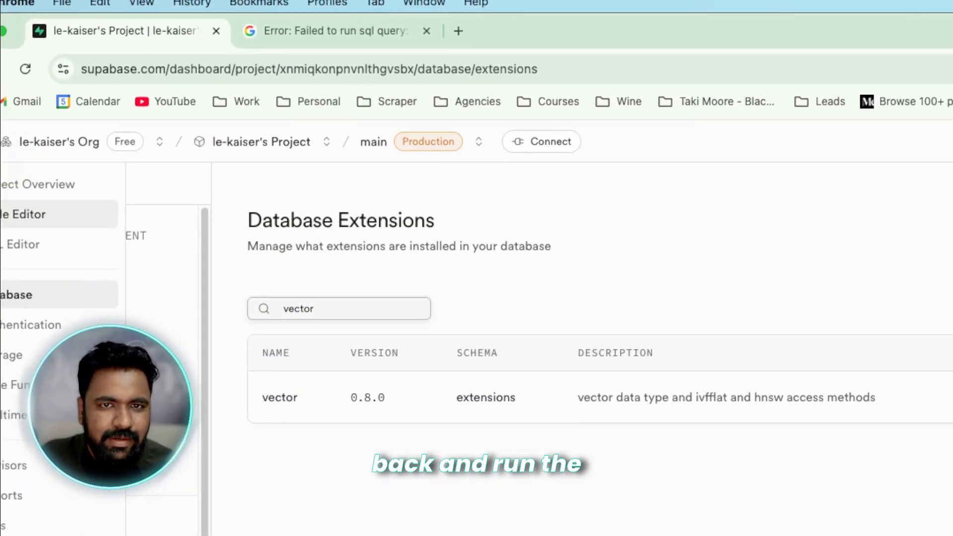
Step: Delete the pgvector comment and the create extension vector line from the Document Vector Store & Similarity Search query
left_click(15, 245)
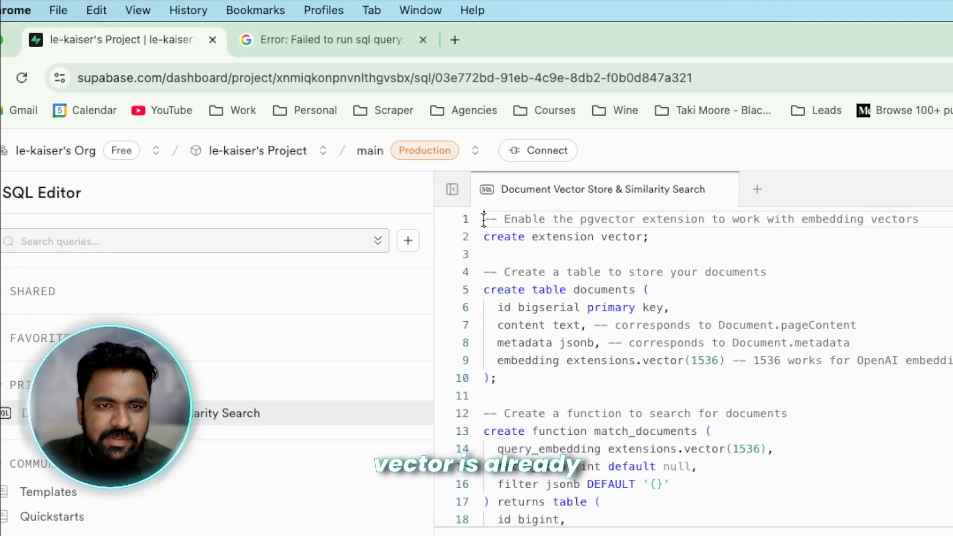
left_click_drag(486, 219, 662, 260)
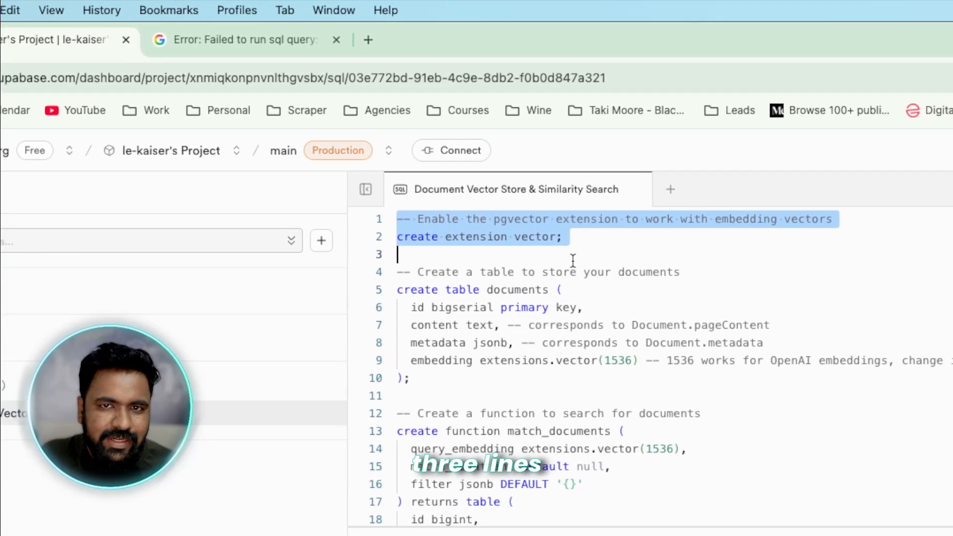
mouse_move(573, 260)
left_mouse_down()
mouse_move(566, 271)
mouse_move(576, 259)
left_mouse_up()
key("BackSpace")
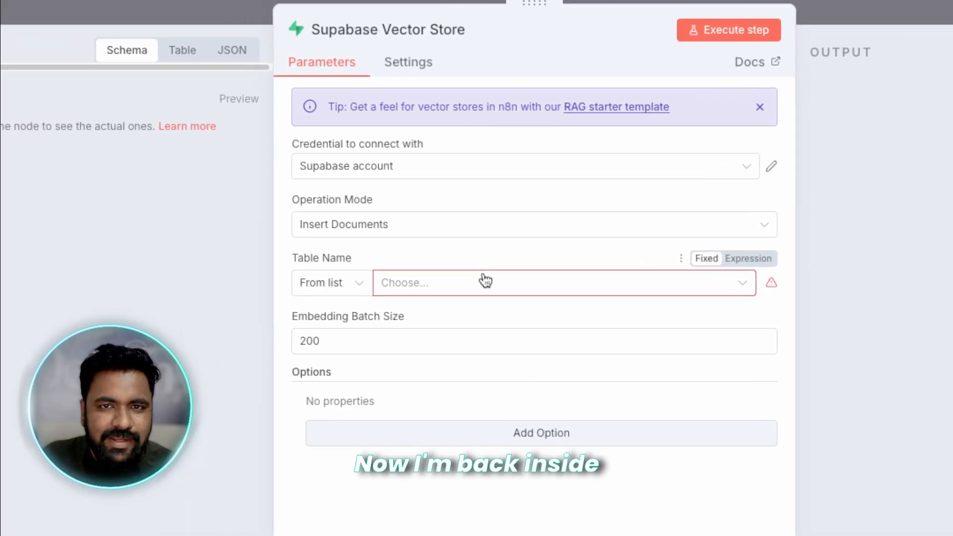
Step: Refresh the table list of the Supabase Vector Store node in n8n and select the documents table
left_click(692, 289)
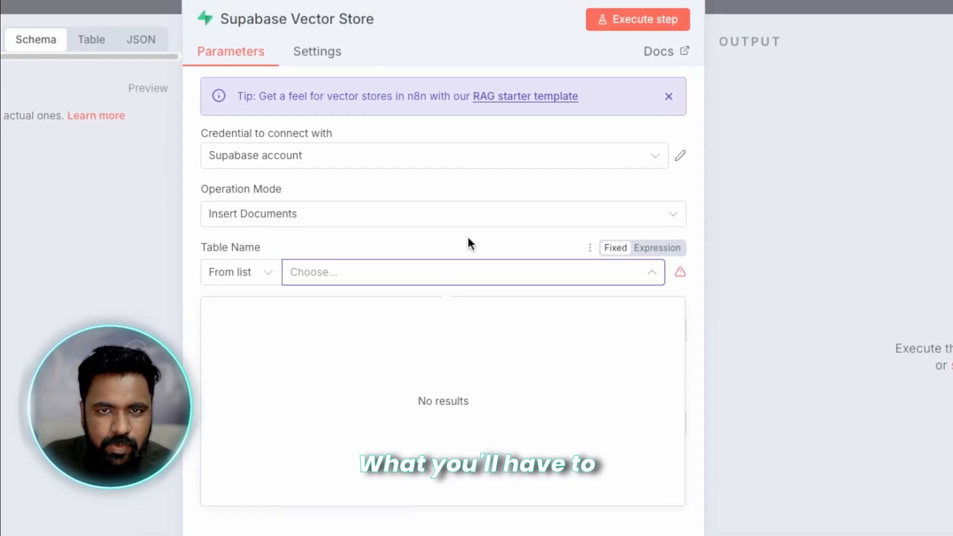
left_click(468, 238)
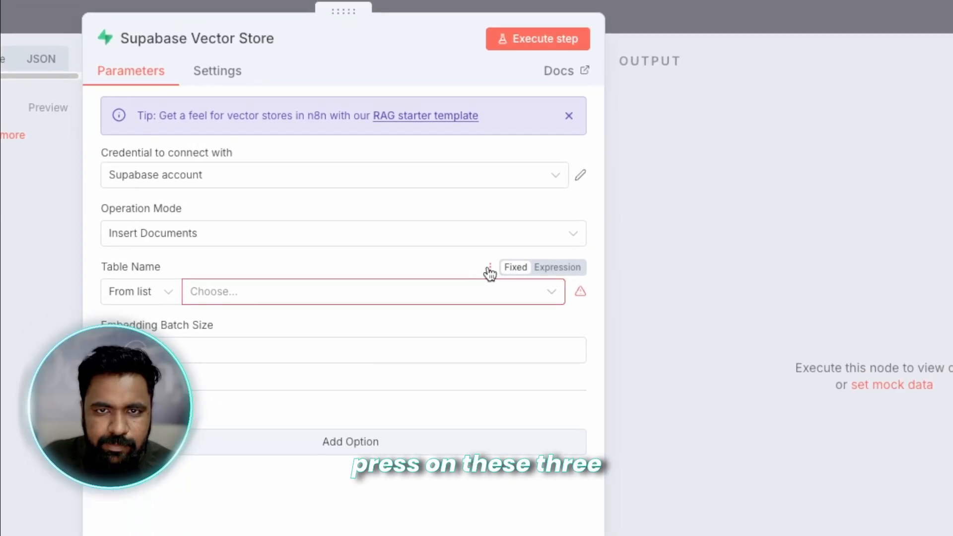
left_click(487, 273)
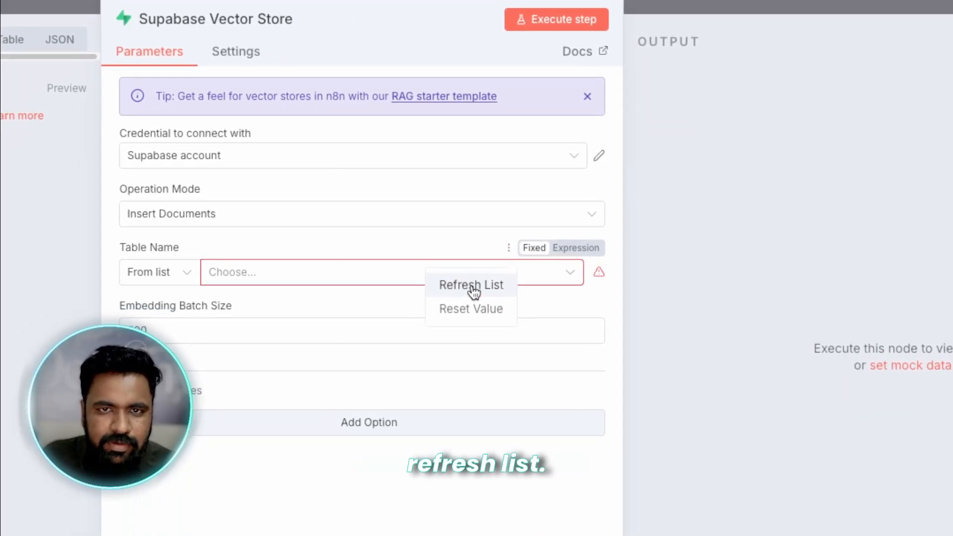
left_click(420, 311)
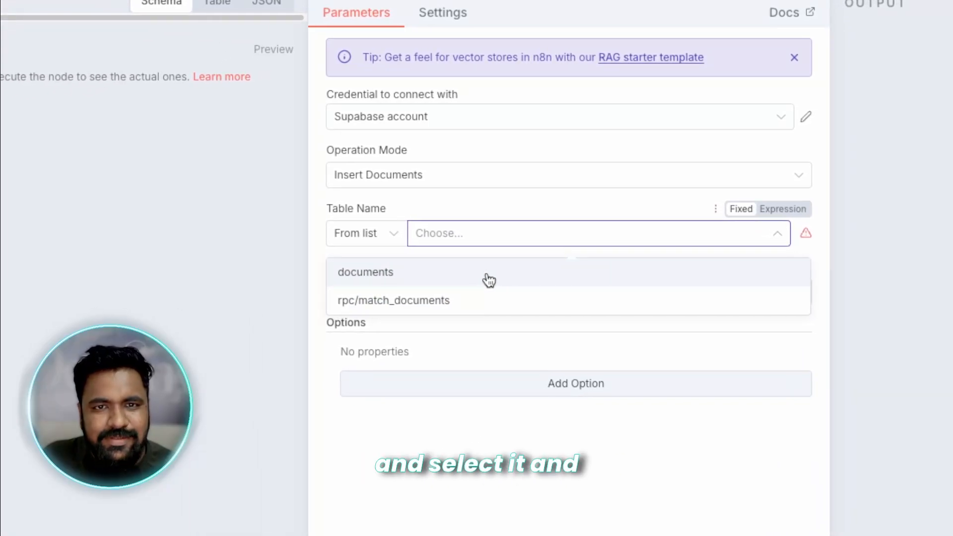
left_click(488, 281)
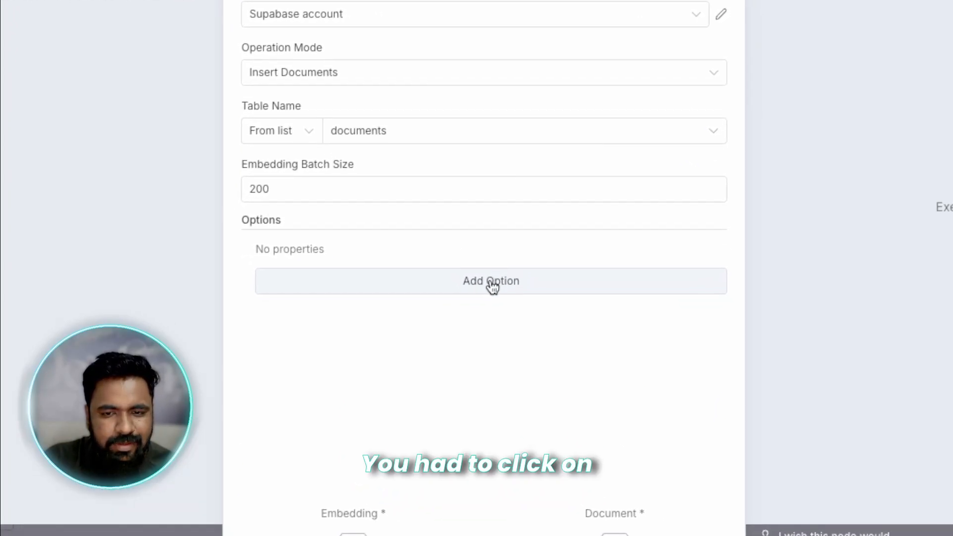
Step: Add the Query Name option with match_documents to the Supabase Vector Store node and return to the canvas
left_click_drag(336, 270, 400, 276)
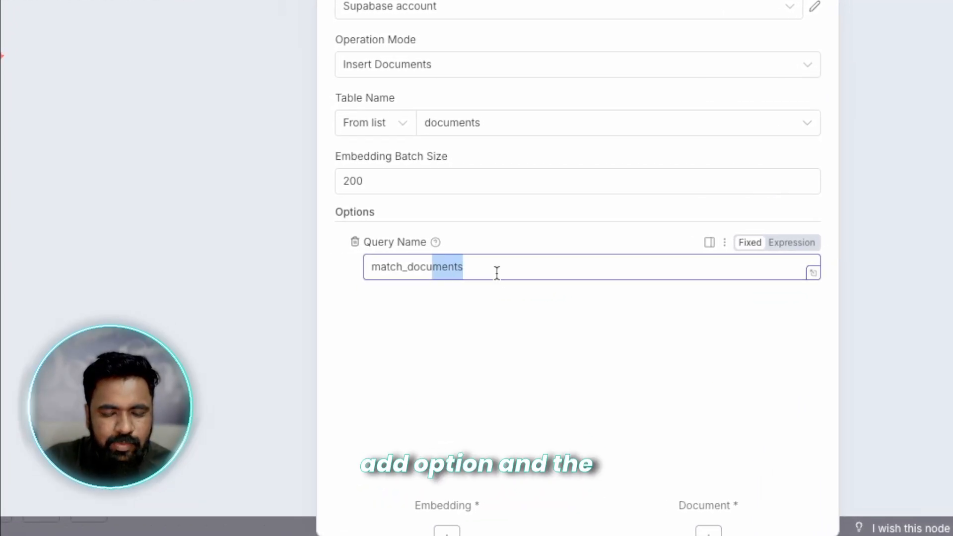
left_click_drag(493, 273, 369, 268)
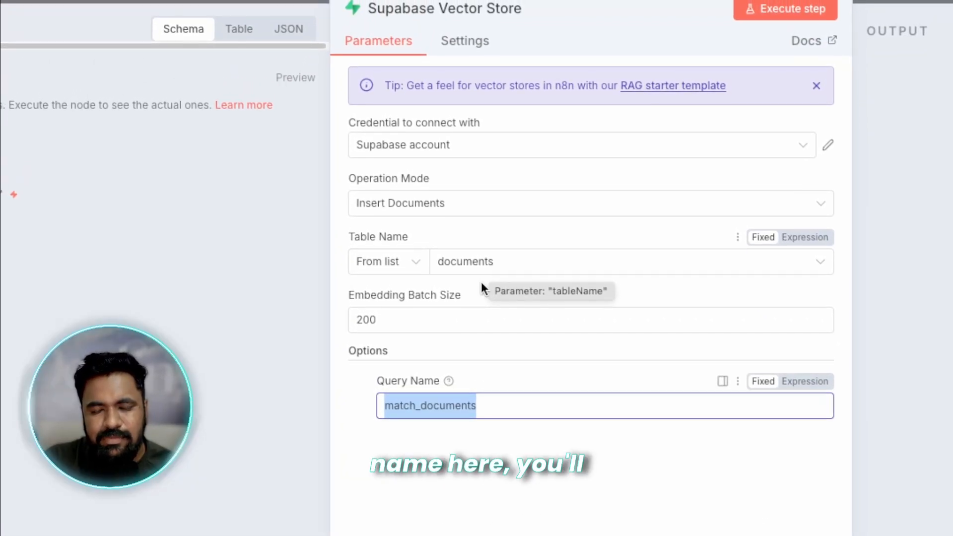
left_click_drag(503, 407, 422, 409)
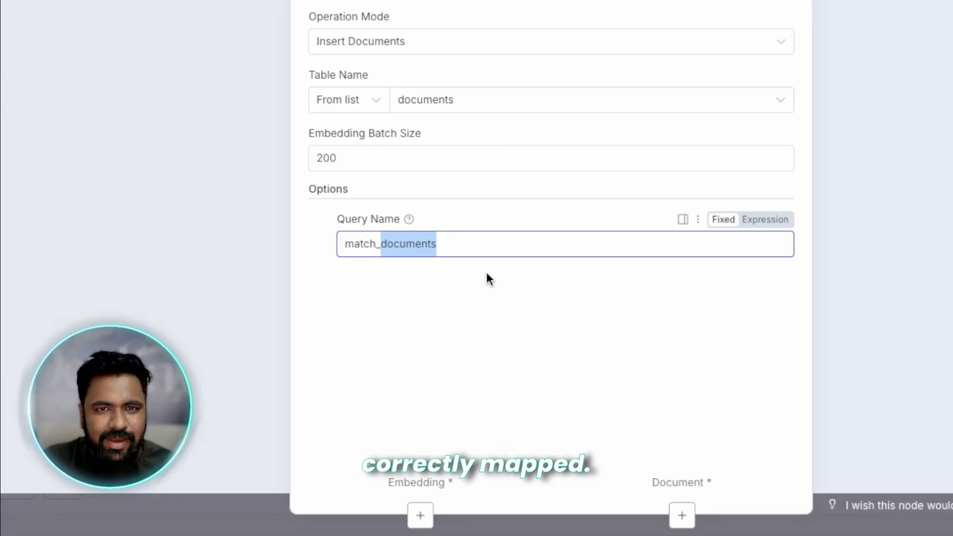
left_click(543, 311)
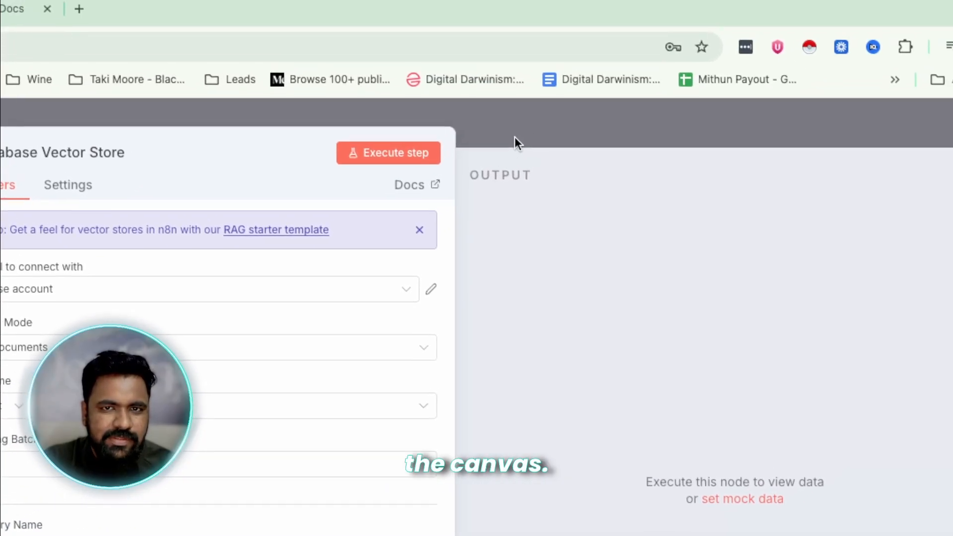
left_click(514, 139)
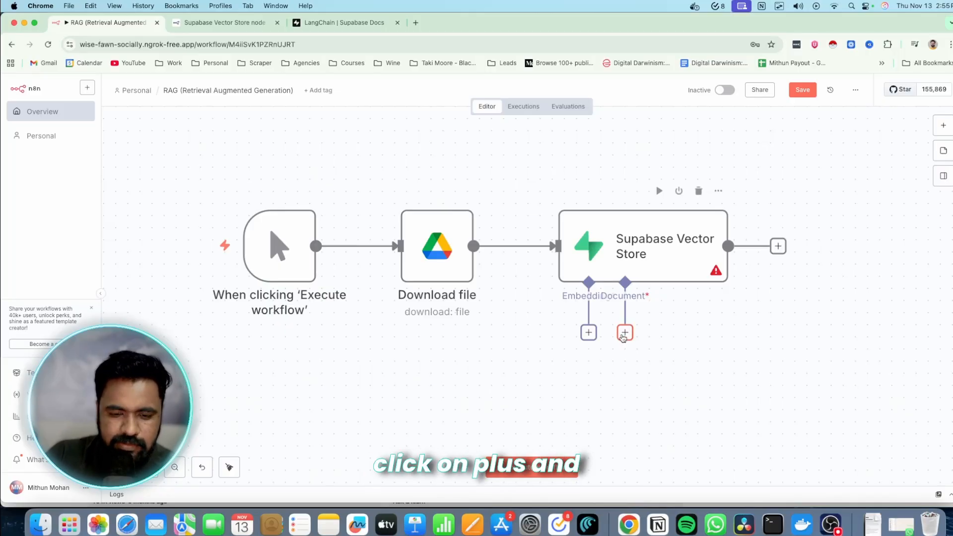
Step: Attach a Default Data Loader to the vector store's Document input and set its type of data to Binary
left_click(624, 333)
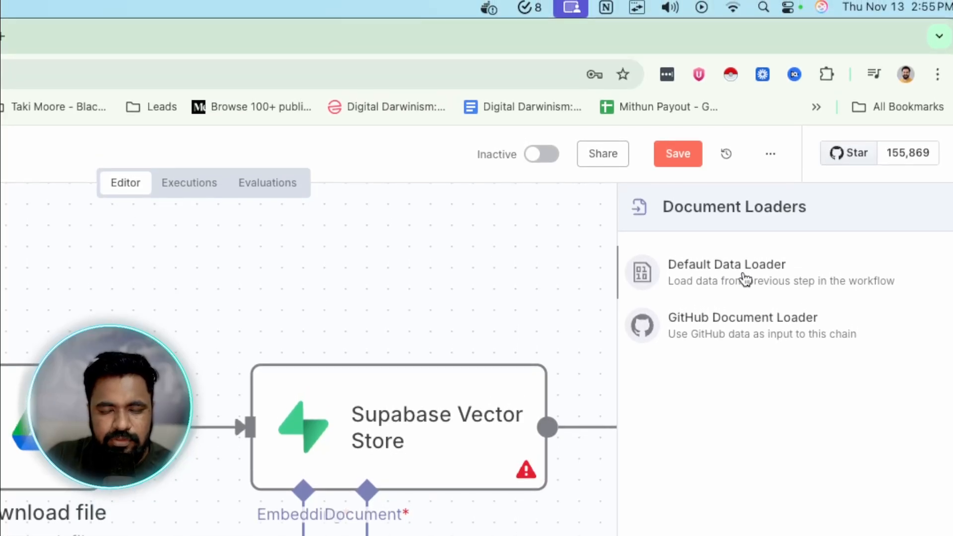
left_click(744, 280)
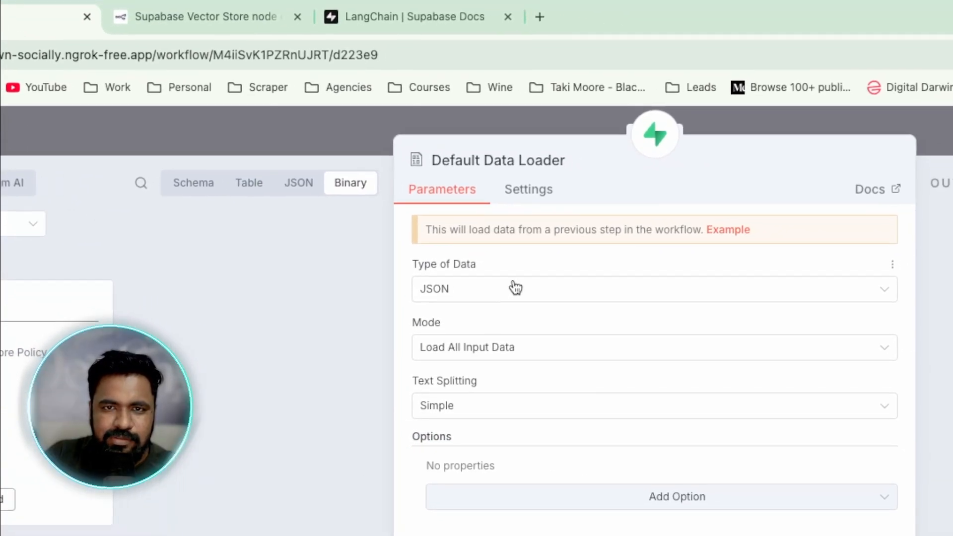
left_click(515, 287)
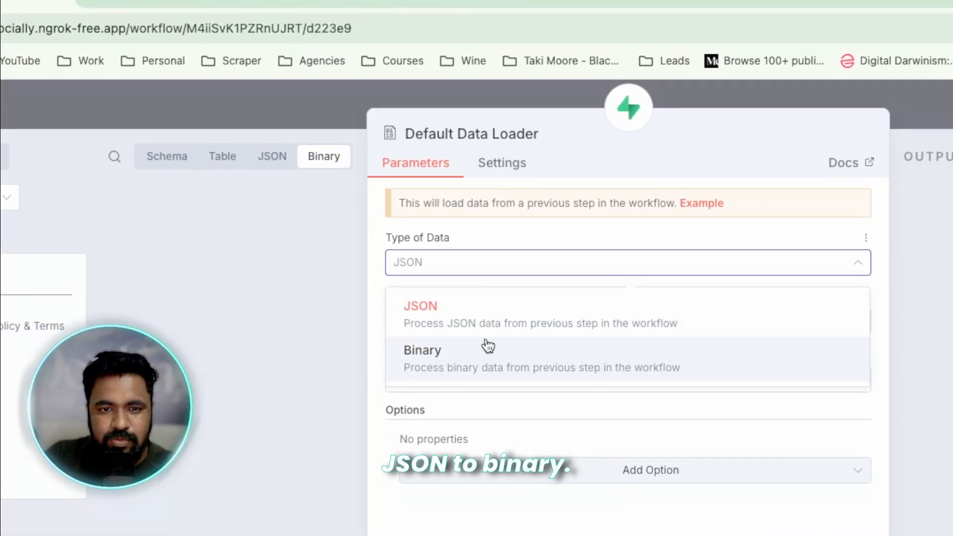
left_click(488, 380)
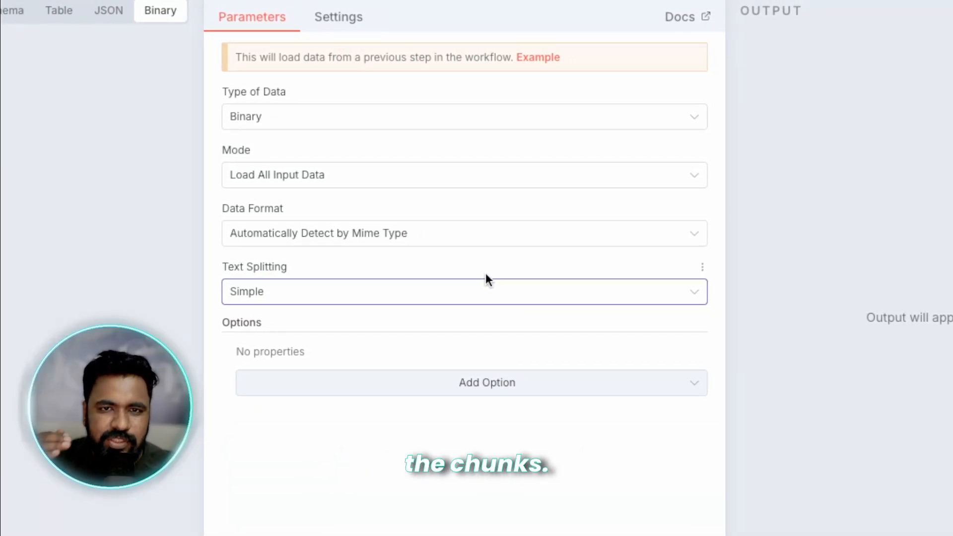
Step: Keep the data loader's text splitting at Simple and its mode at Load All Input Data, and return to the canvas
left_click(514, 296)
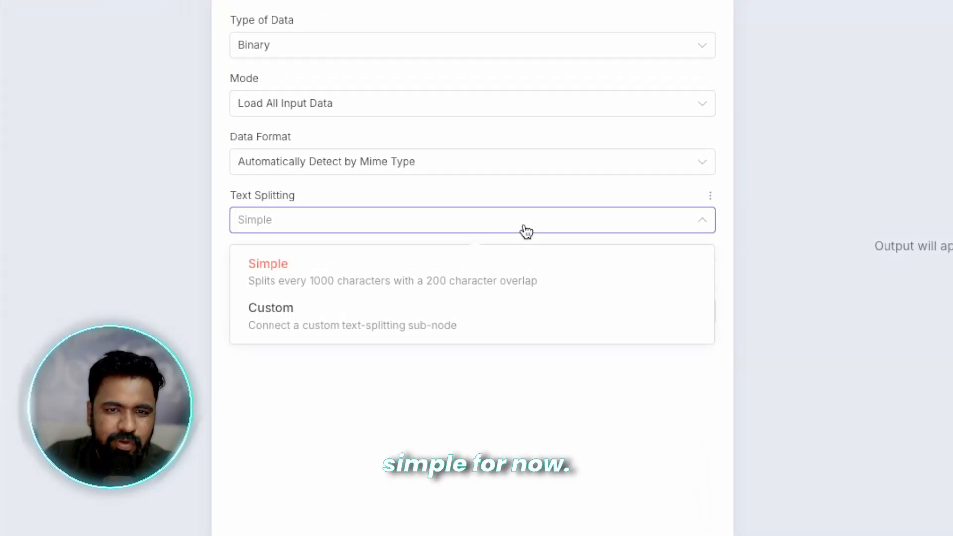
left_click(437, 268)
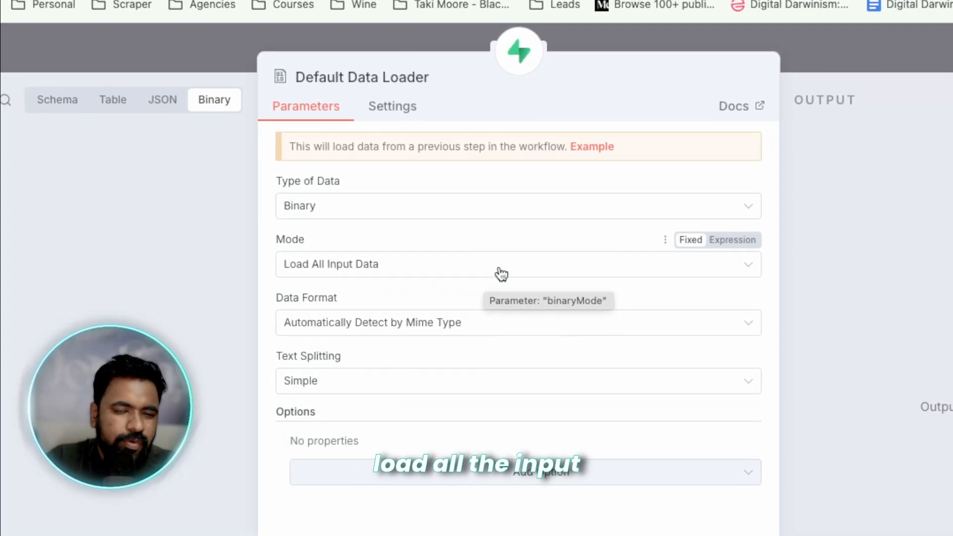
left_click(497, 272)
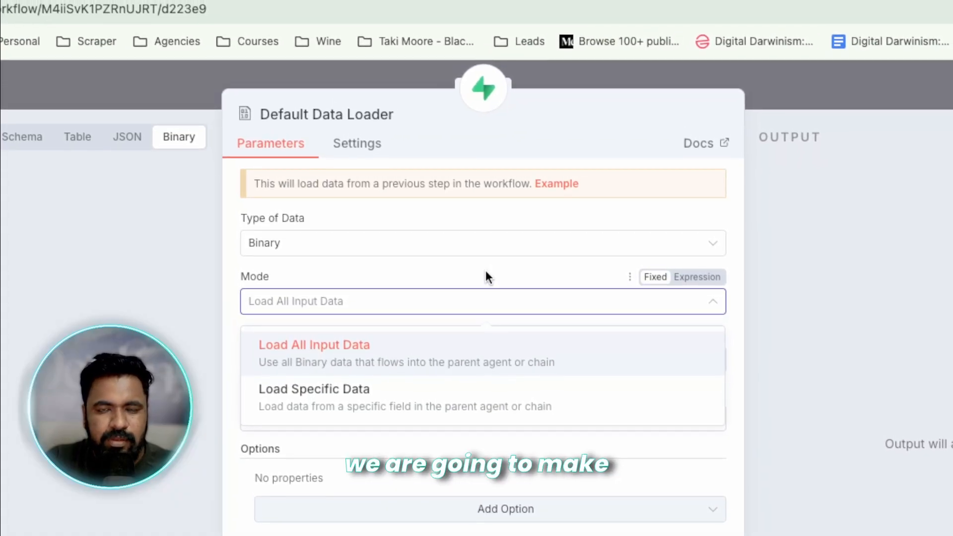
left_click(485, 278)
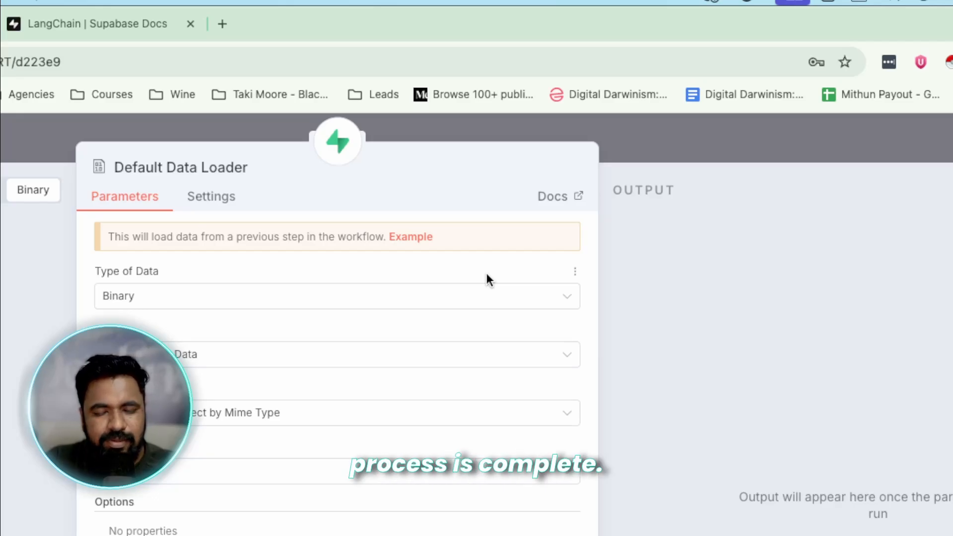
left_click(628, 145)
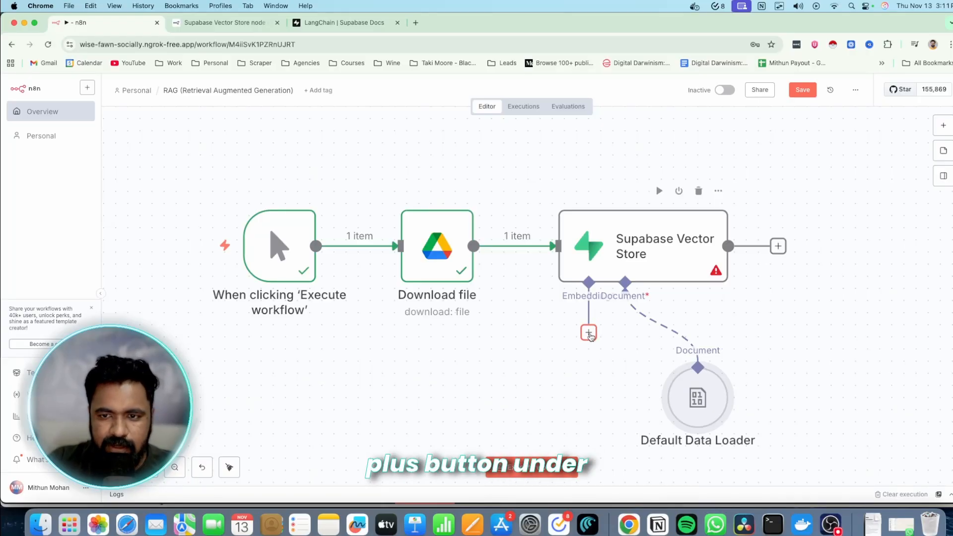
Step: Attach an Embeddings OpenAI node to the vector store, keeping the n8n-test-demo credential and text-embedding-3-small model, and return to the canvas
left_click(585, 335)
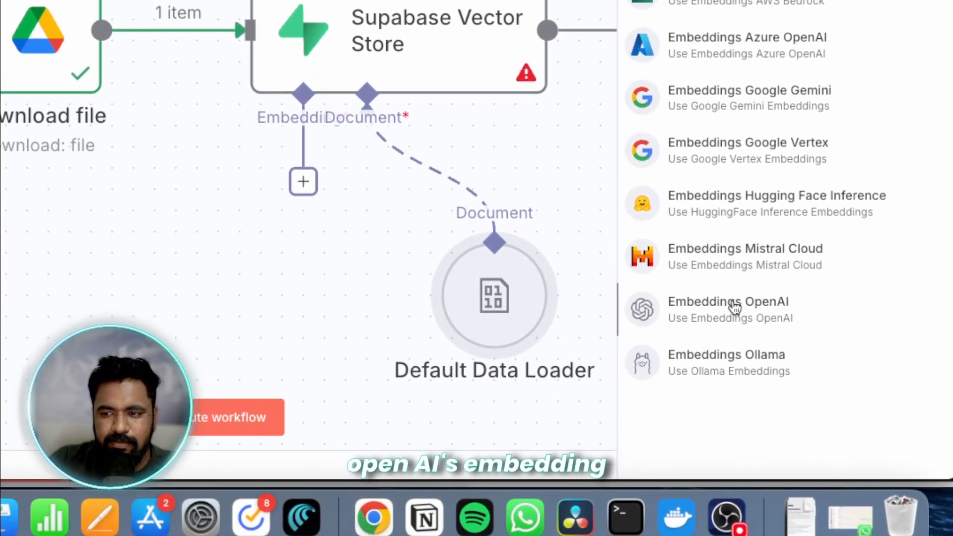
left_click(740, 316)
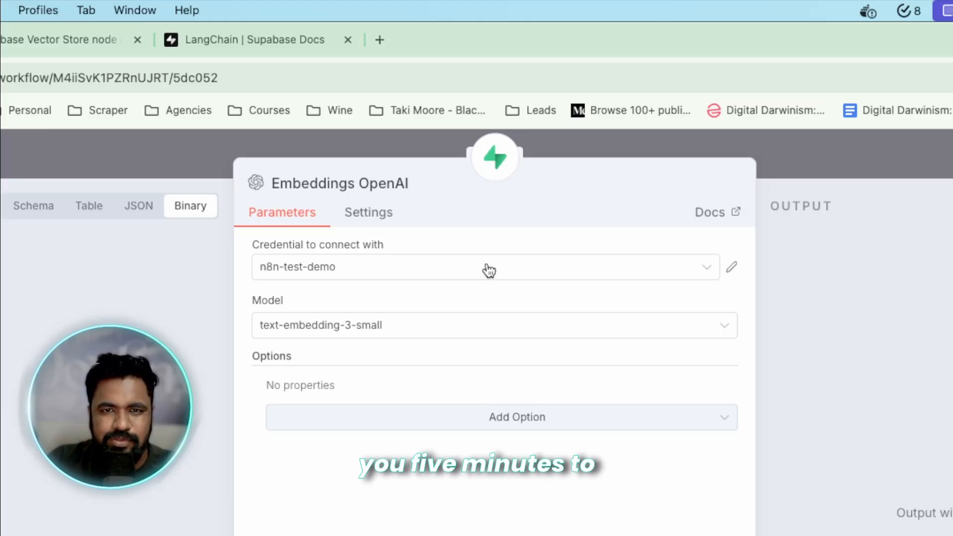
left_click(392, 272)
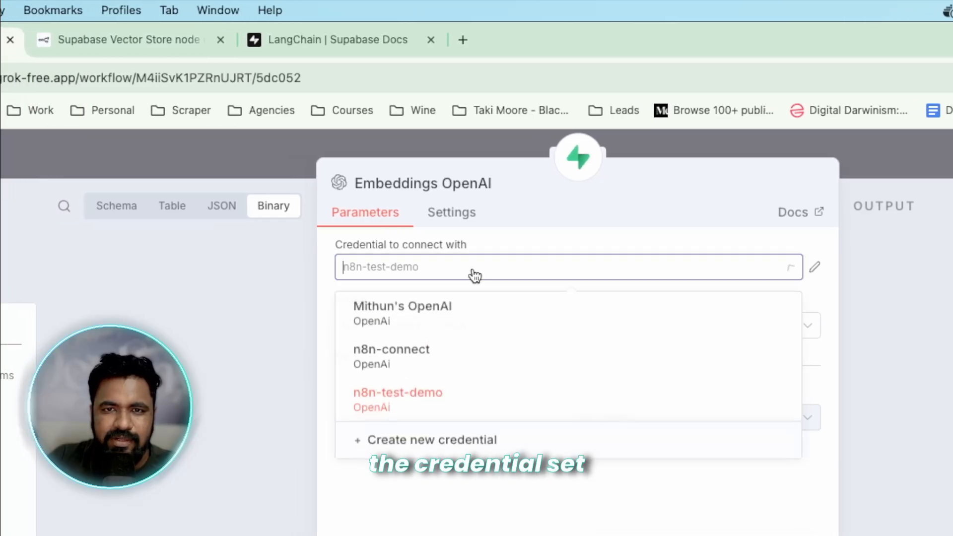
left_click(475, 275)
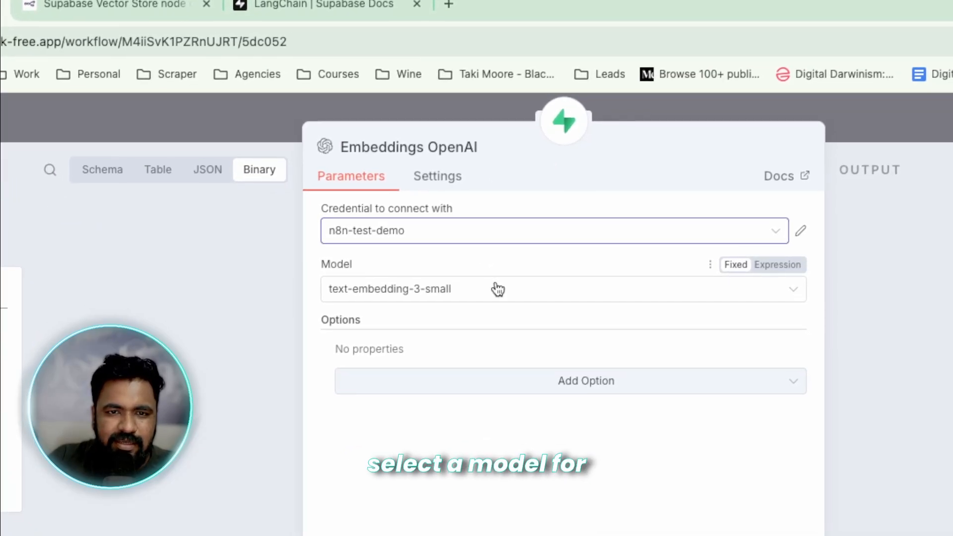
left_click(496, 288)
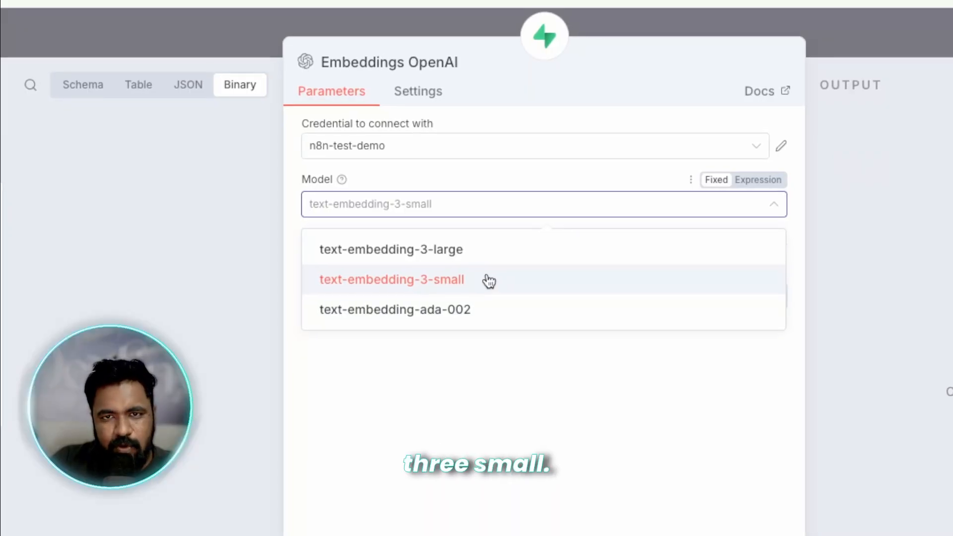
left_click(489, 281)
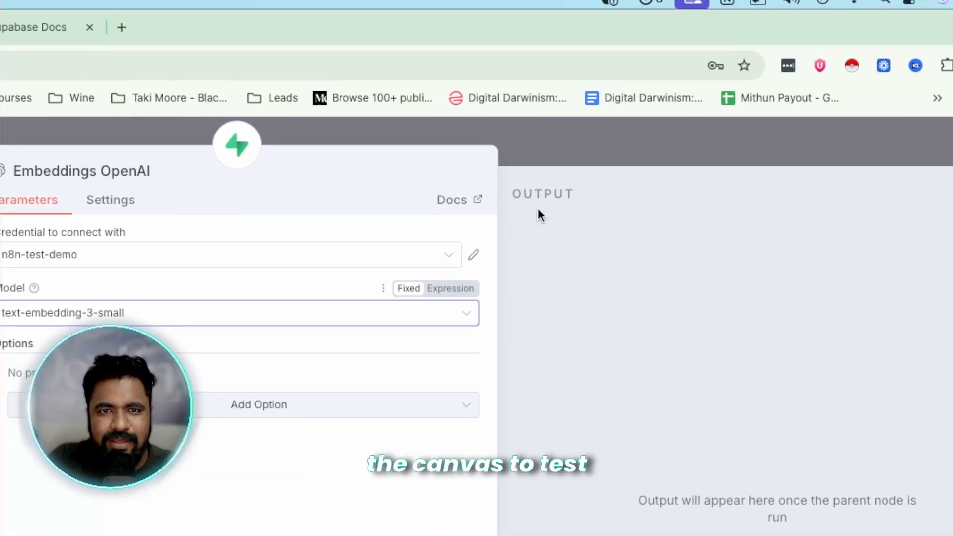
key("Escape")
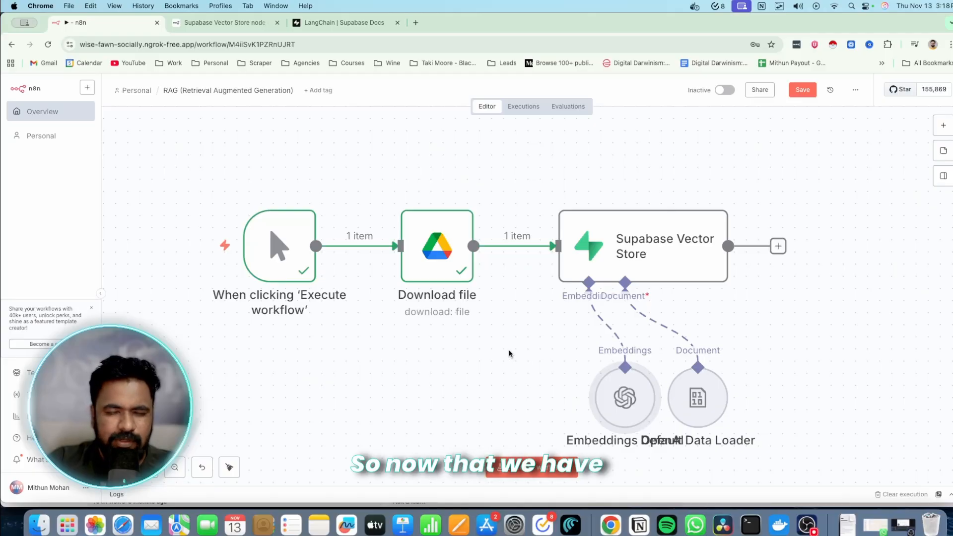
Step: Space the Embeddings OpenAI and Default Data Loader nodes apart below the vector store and execute the workflow
left_click_drag(515, 350, 476, 328)
left_click_drag(569, 362, 526, 362)
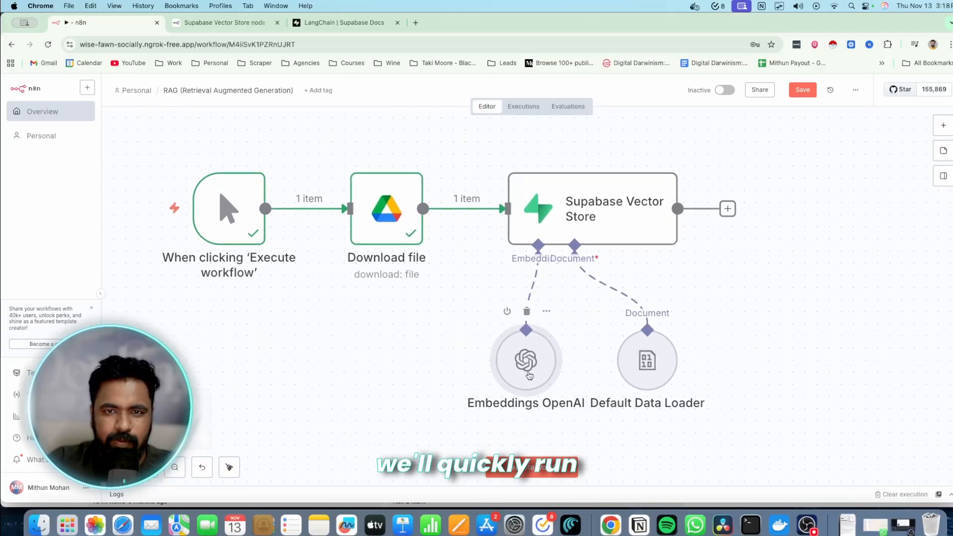
left_click_drag(652, 370, 677, 382)
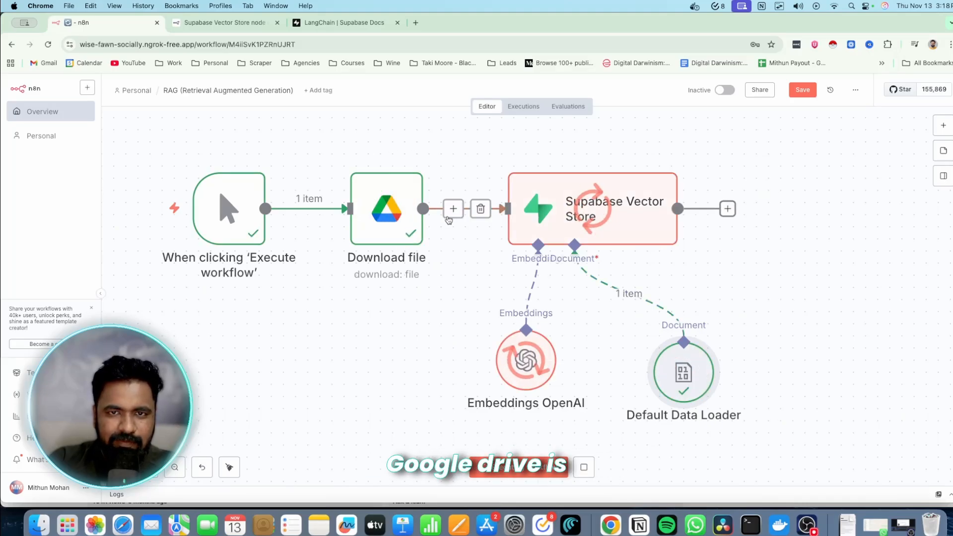
mouse_move(540, 219)
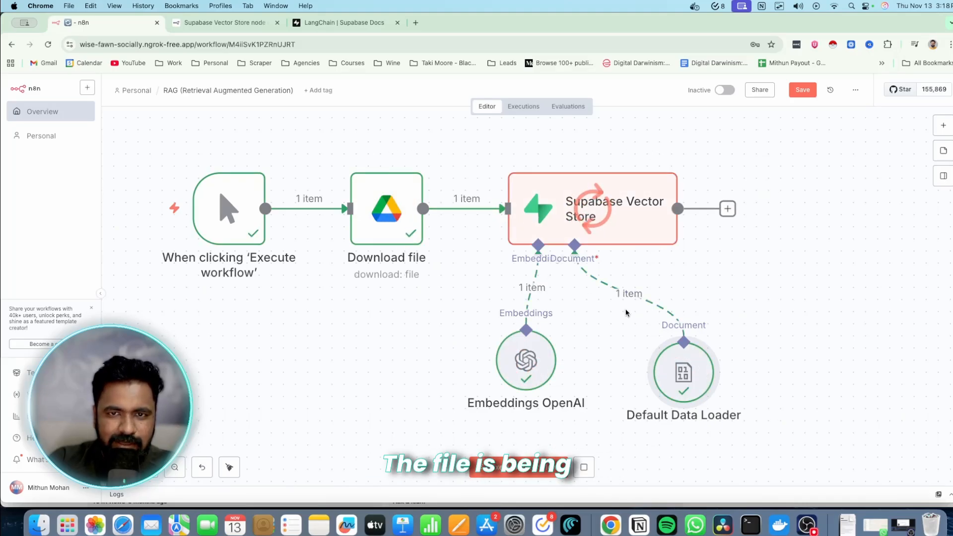
mouse_move(630, 395)
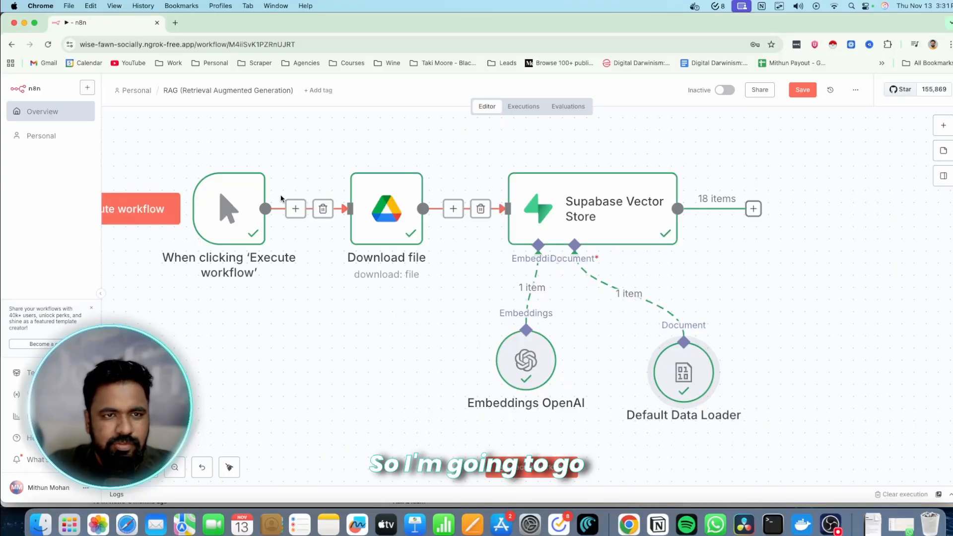
Step: Switch to the Supabase project, open the documents table and examine the embedding values of the inserted rows
key("super+grave")
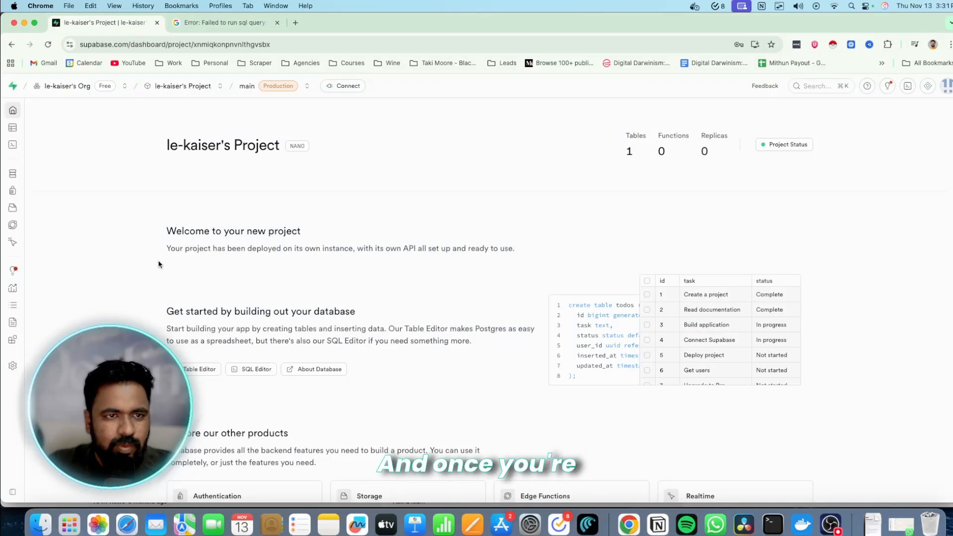
mouse_move(3, 200)
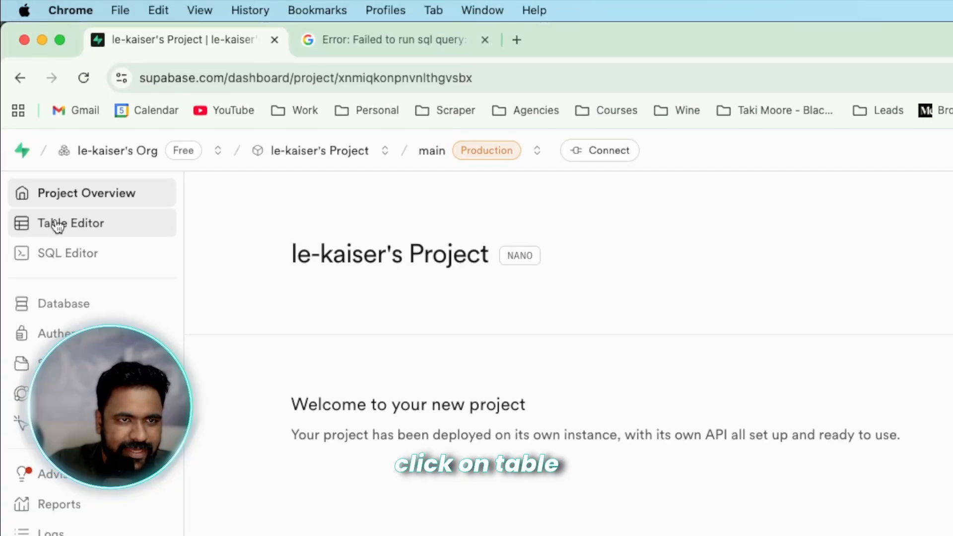
left_click(57, 226)
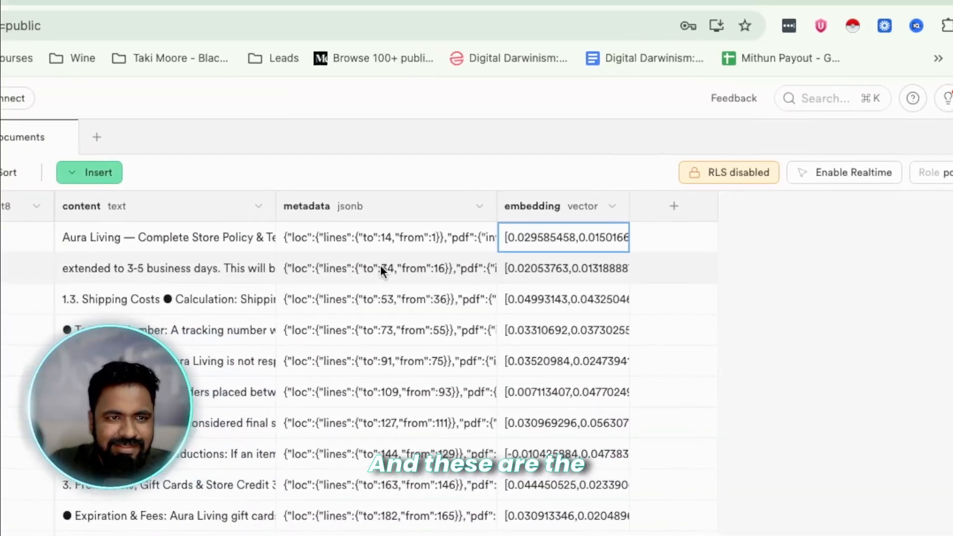
left_click(566, 300)
left_click(564, 361)
left_click(563, 392)
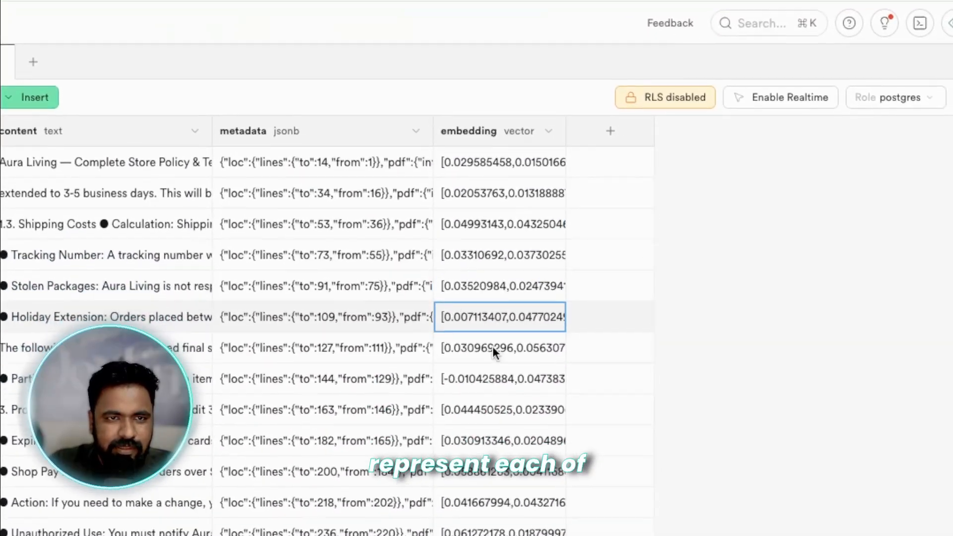
left_click(492, 348)
left_click(489, 409)
left_click(484, 502)
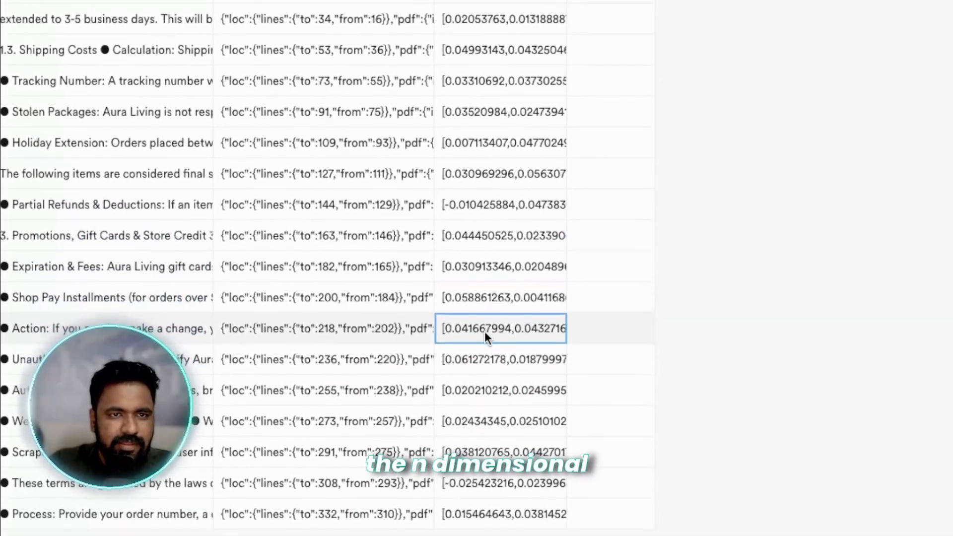
left_click(487, 360)
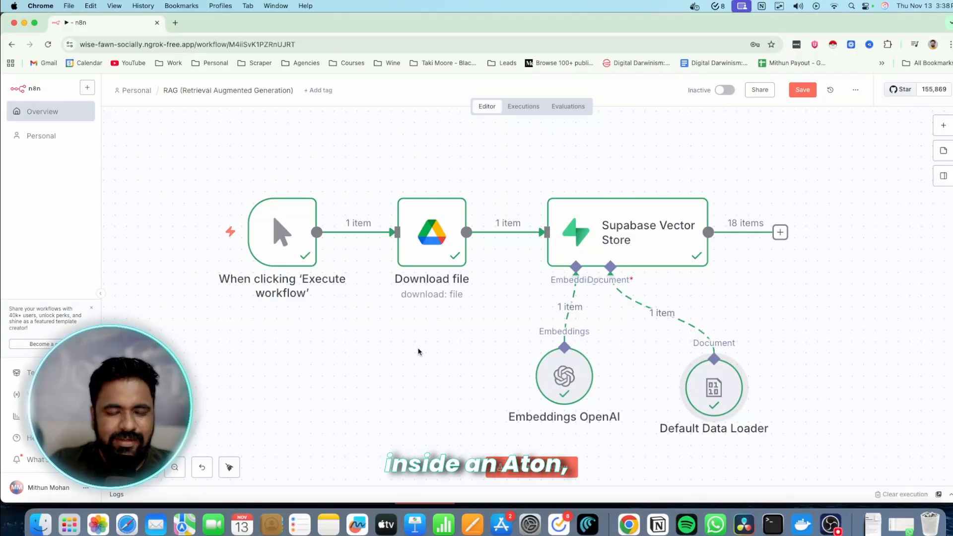
Step: Add an AI Agent node to the n8n workflow and place it above the document ingestion nodes
scroll(418, 351, "down", 2)
scroll(430, 356, "up", 2)
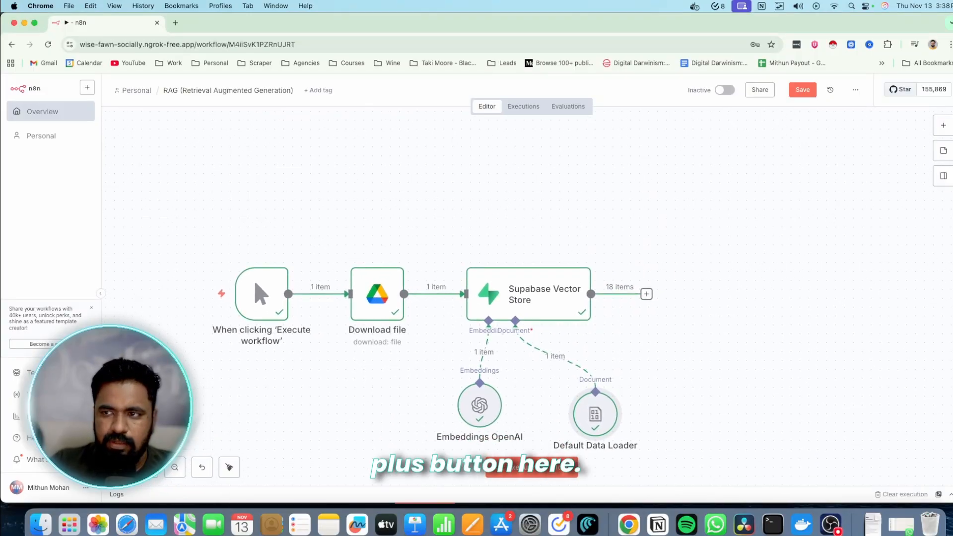
left_click(943, 125)
type("a")
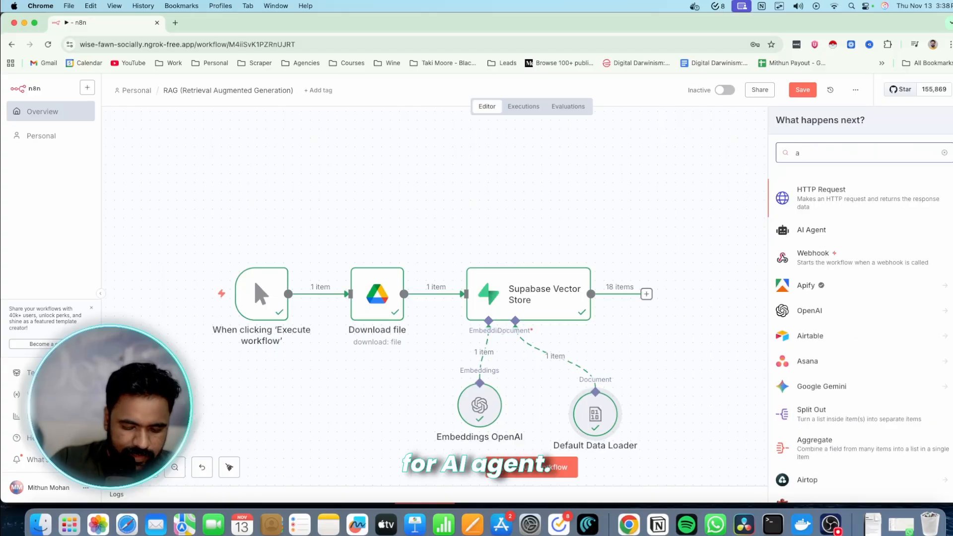
type("i agent")
key("Return")
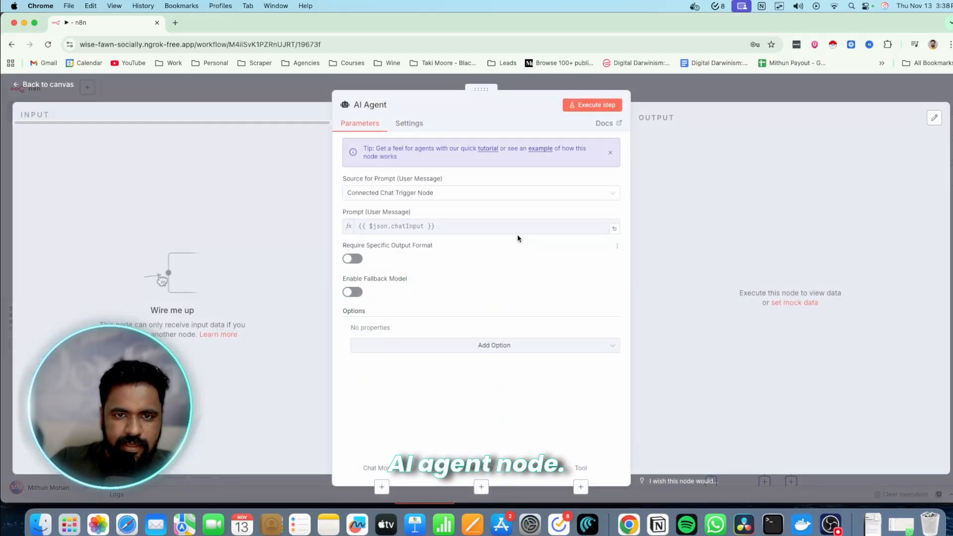
key("Escape")
left_click_drag(748, 415, 472, 159)
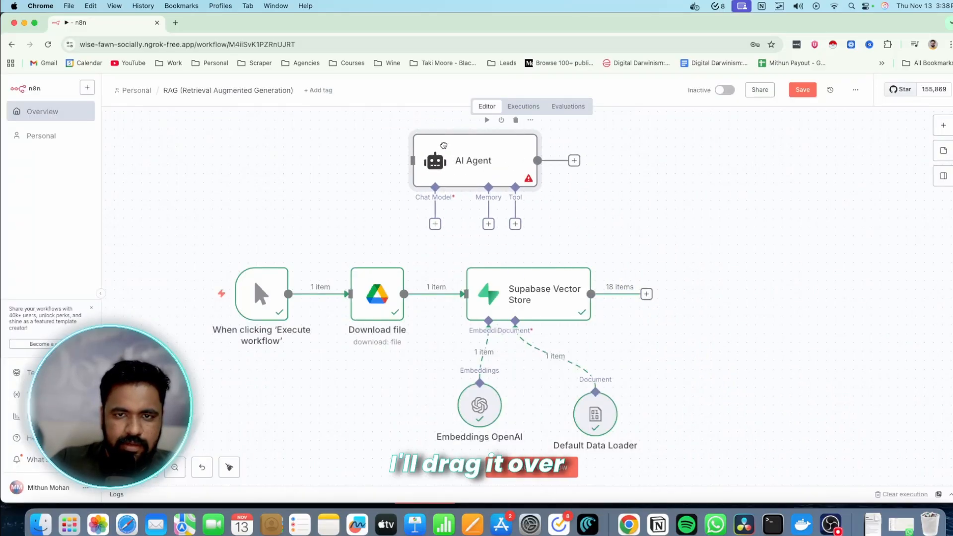
scroll(708, 198, "up", 3)
left_click_drag(559, 237, 505, 202)
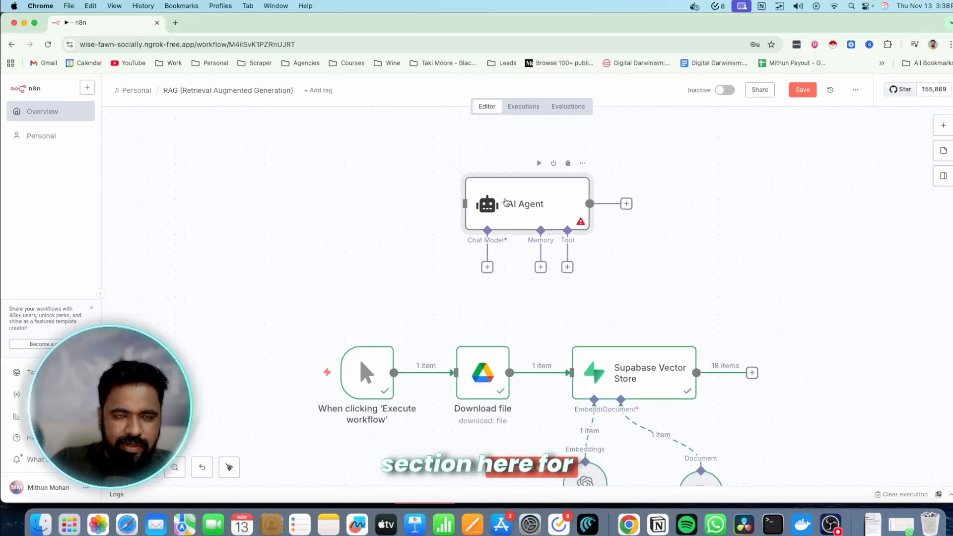
scroll(688, 252, "up", 3)
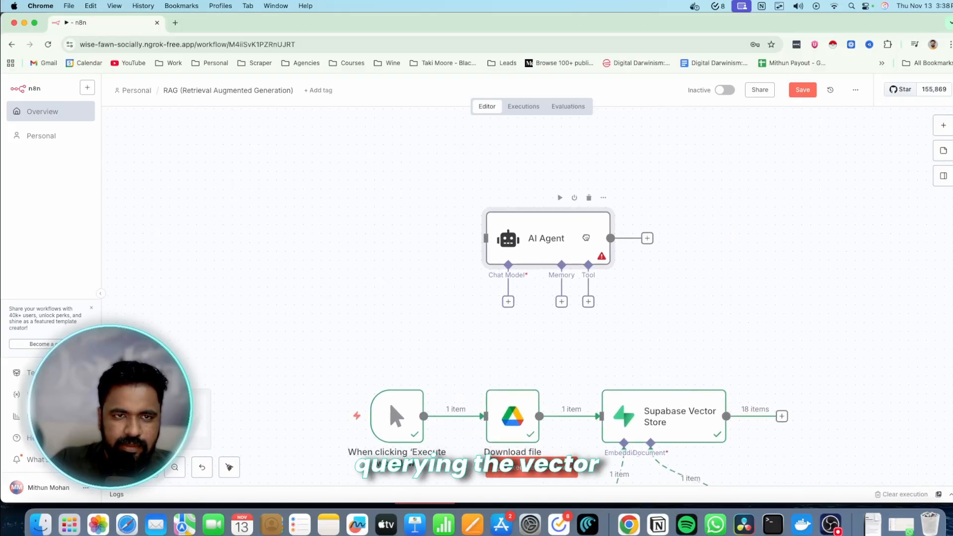
scroll(465, 283, "up", 3)
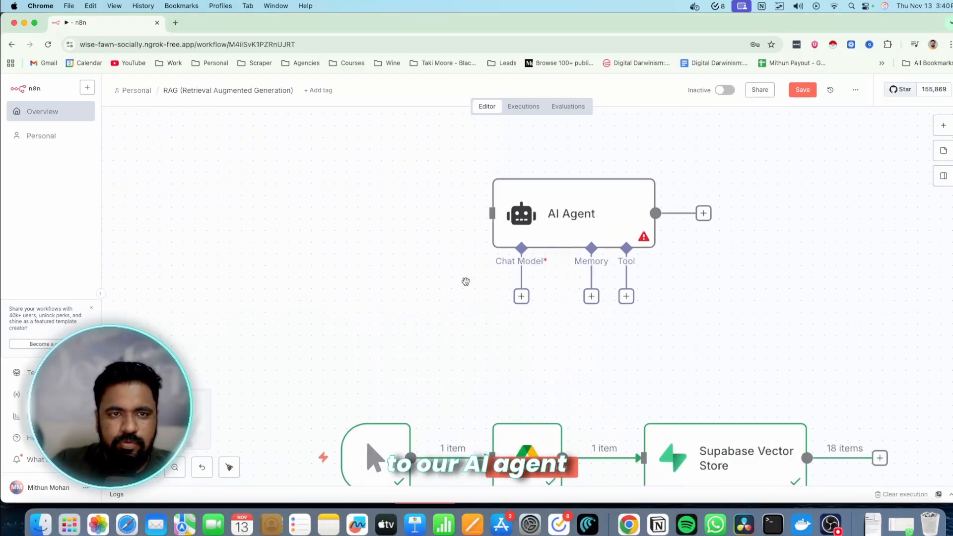
Step: Add a Chat Trigger node in front of the AI Agent and connect it to the agent's input
left_click(943, 127)
type("chat")
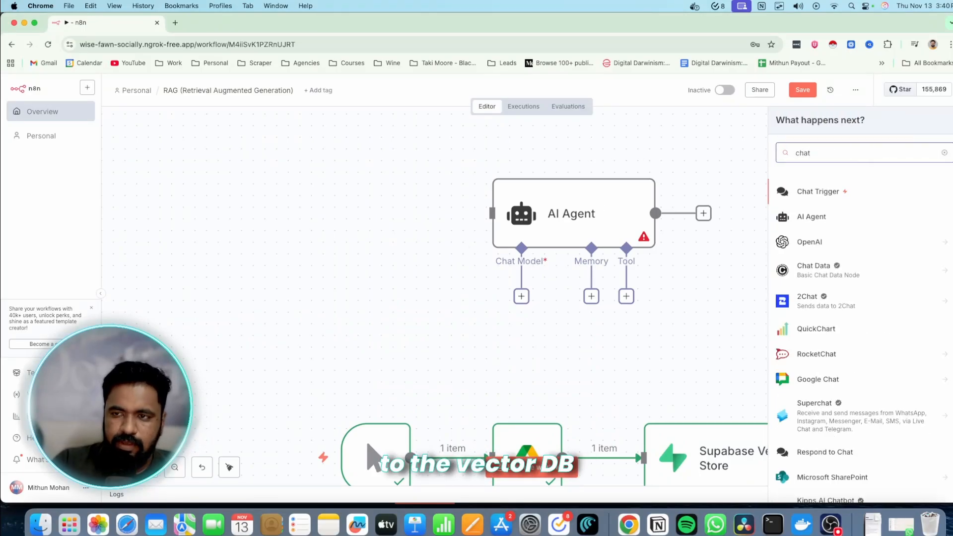
left_click(816, 190)
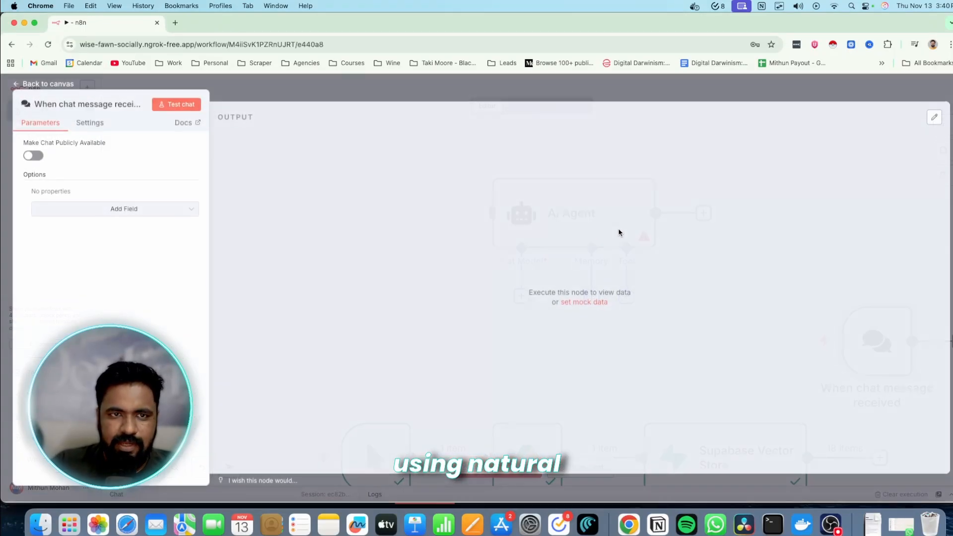
key("Escape")
left_click_drag(856, 344, 297, 229)
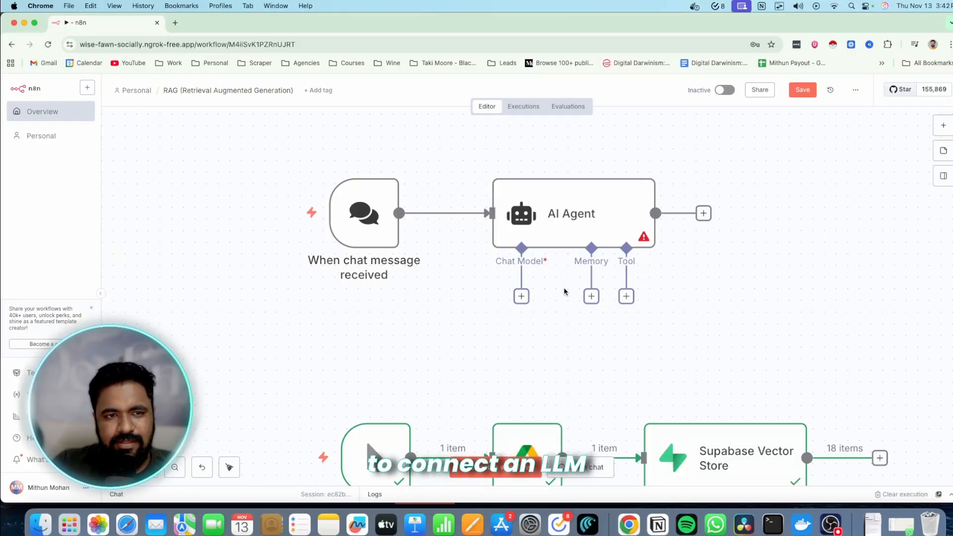
Step: Attach an OpenAI Chat Model with the n8n-test-demo credential and gpt-4.1-mini to the AI Agent, and place it beneath the agent
left_click(521, 296)
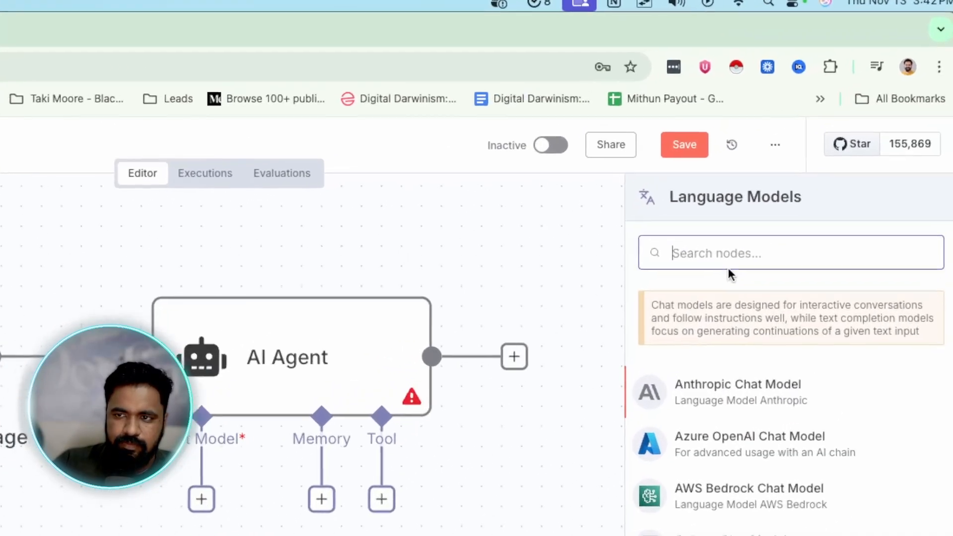
type("opena")
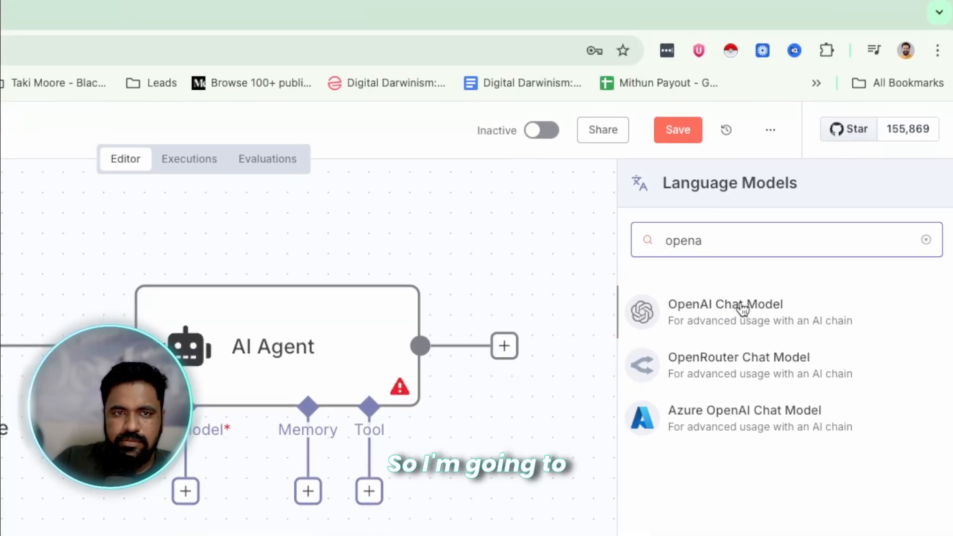
left_click(737, 333)
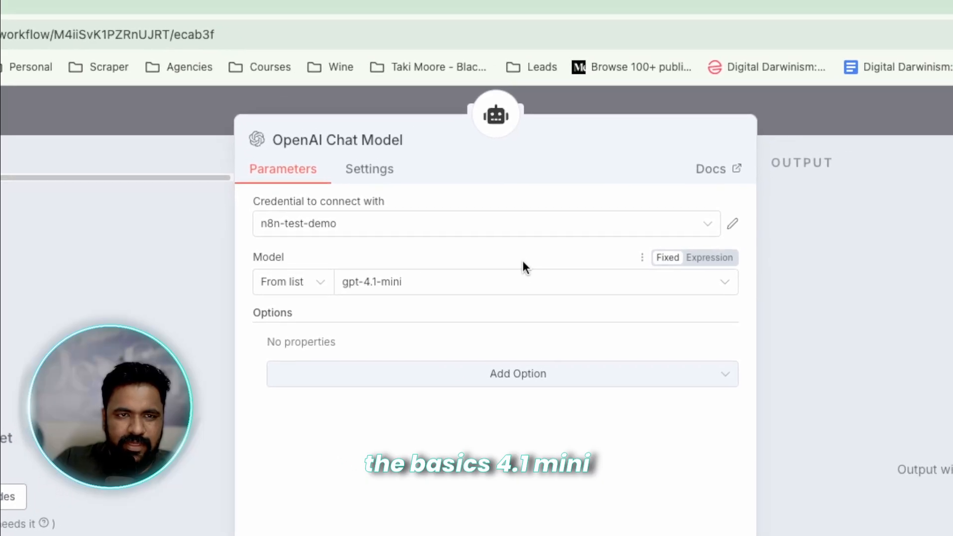
key("Escape")
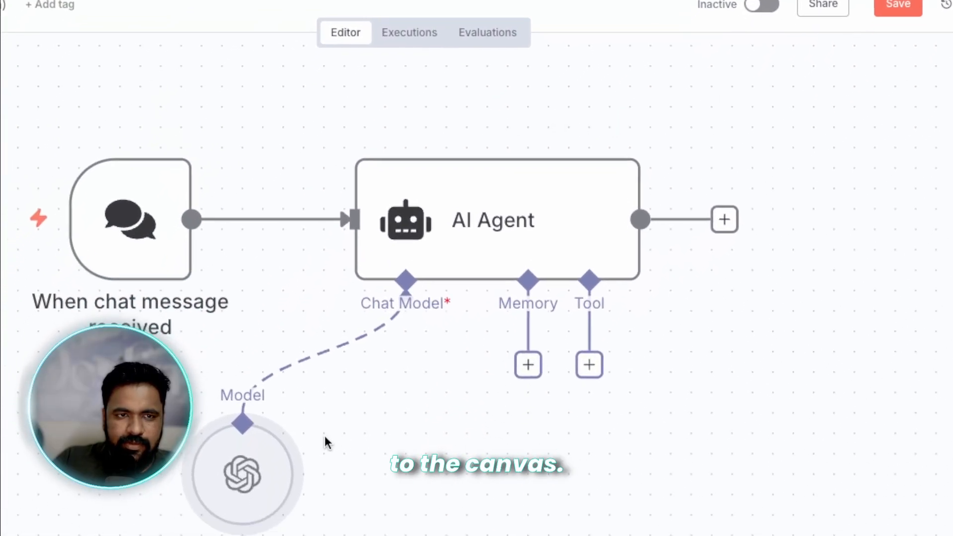
left_click_drag(281, 446, 466, 288)
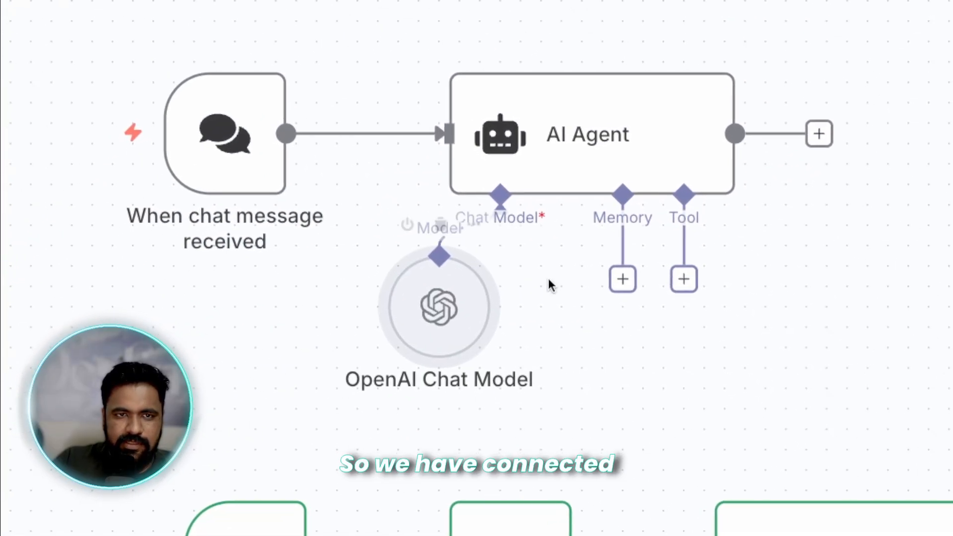
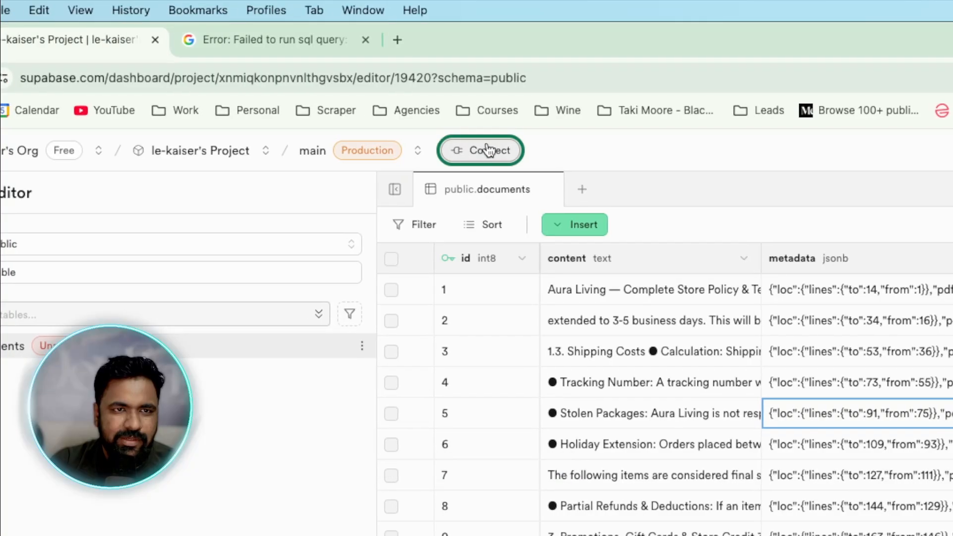
Step: Open the Supabase project's connection details, choose the Transaction pooler method and expand its connection parameters
left_click(488, 158)
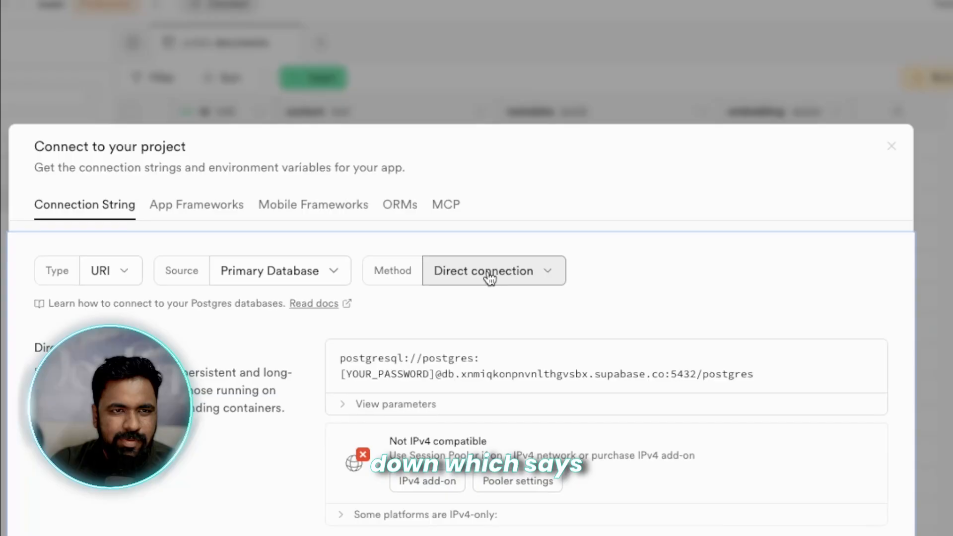
left_click(490, 271)
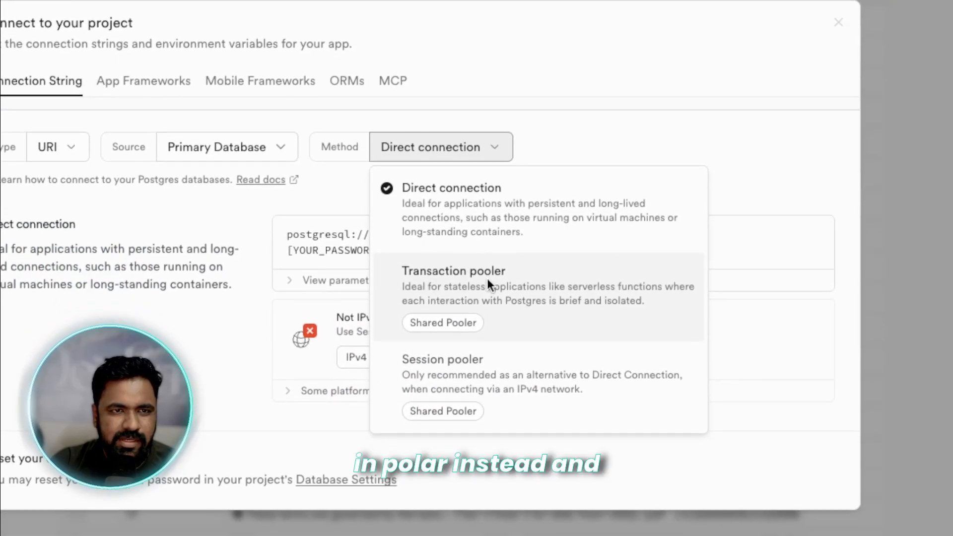
left_click(487, 284)
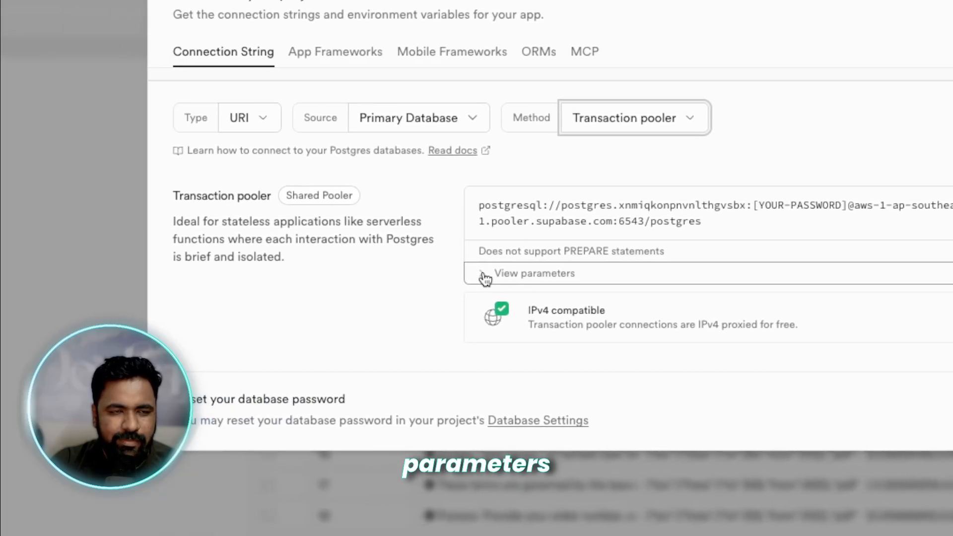
left_click(487, 277)
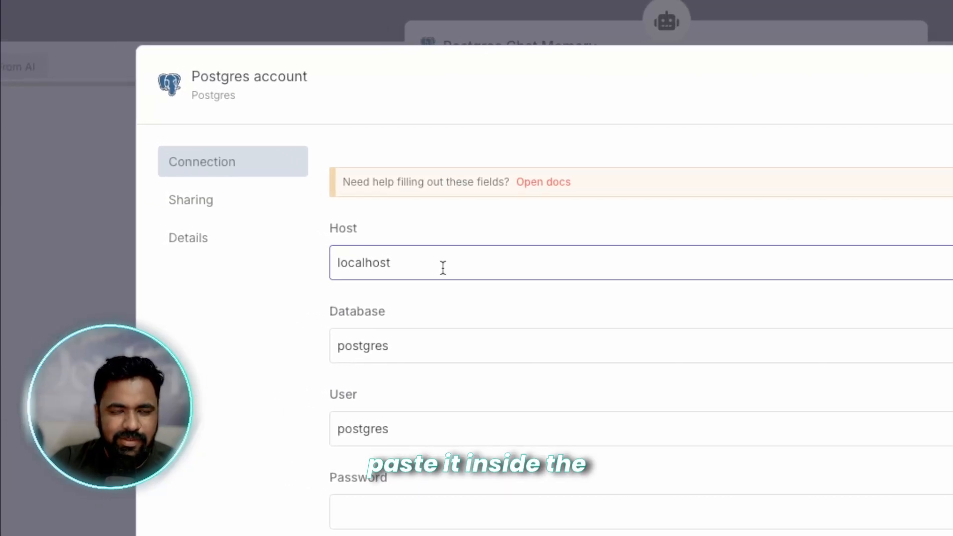
Step: Set the n8n Postgres credential's host to aws-1-ap-southeast-1.pooler.supabase.com and its user to postgres.xnmiqkonpnvnlthgvsbx, as given in the Supabase parameters
key("ctrl+a")
type("aws-1-ap-southeast-1.pooler.supabase.com")
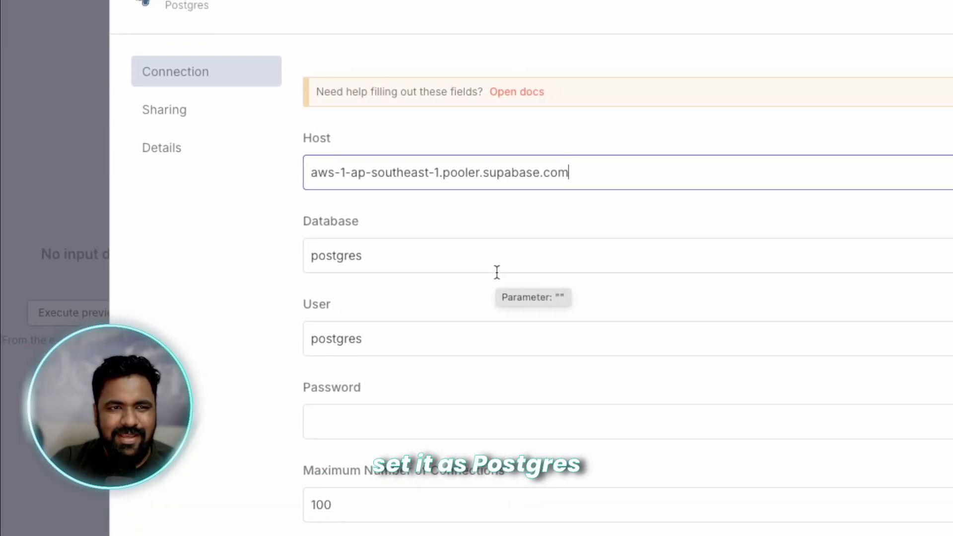
left_click(495, 341)
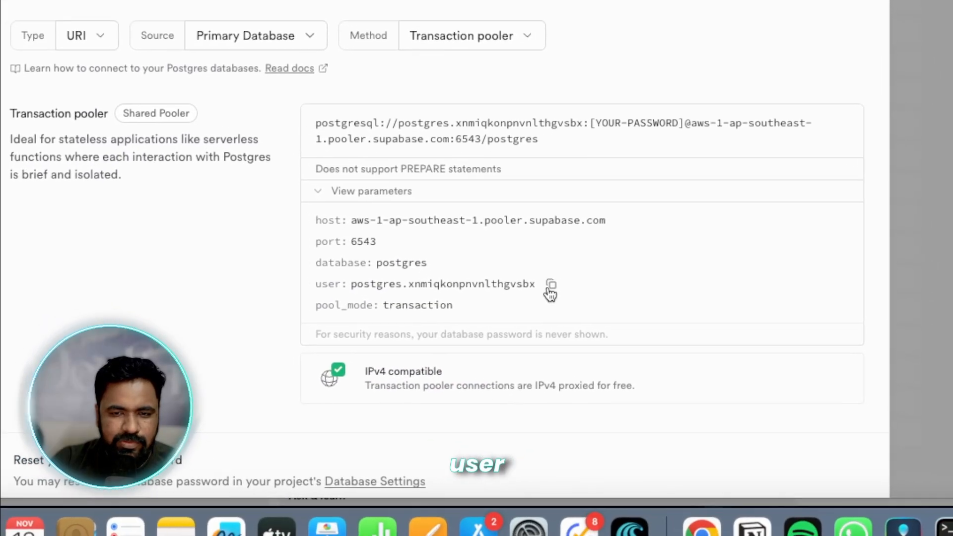
left_click(551, 286)
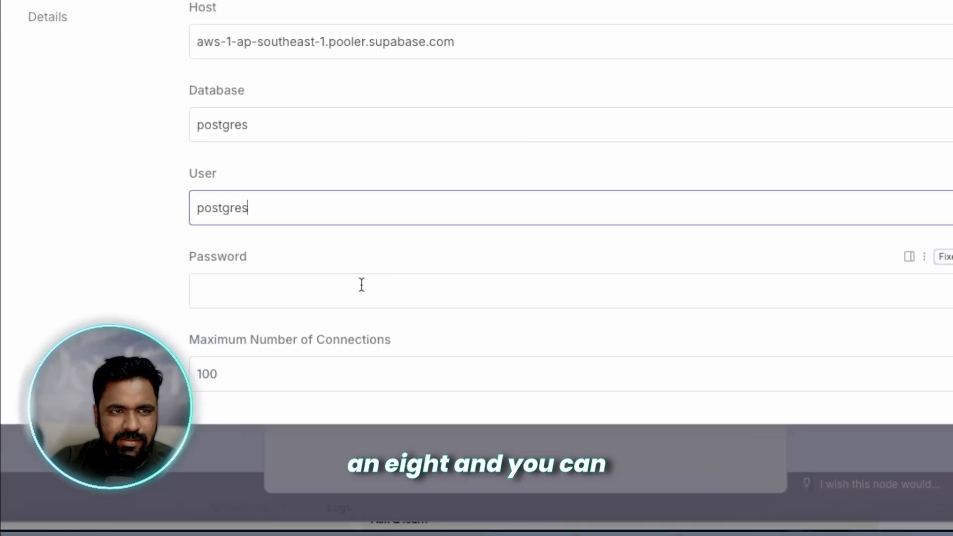
left_click(279, 257)
left_click(430, 203)
left_click_drag(429, 203, 227, 209)
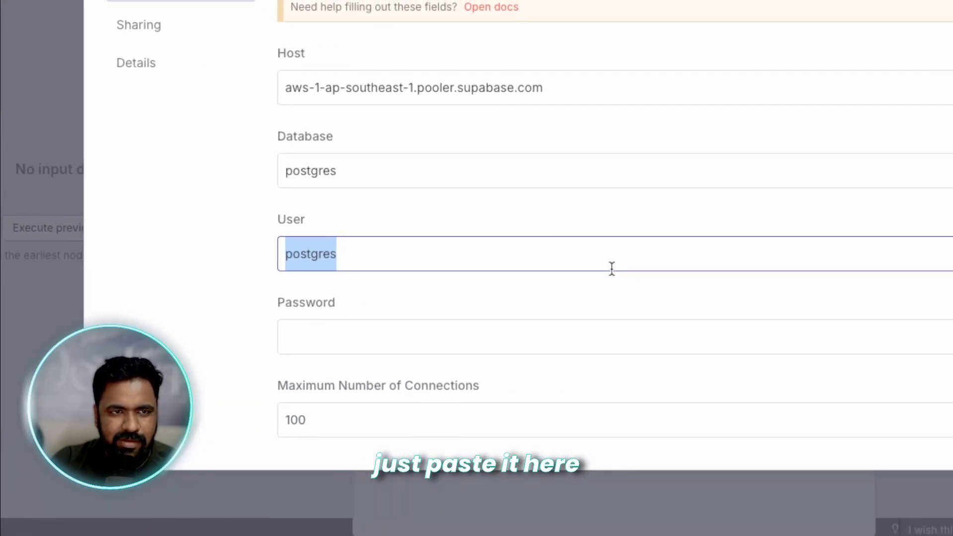
key("super+v")
Step: Paste the database password into the Postgres credential's password field and save the credential
left_click(504, 279)
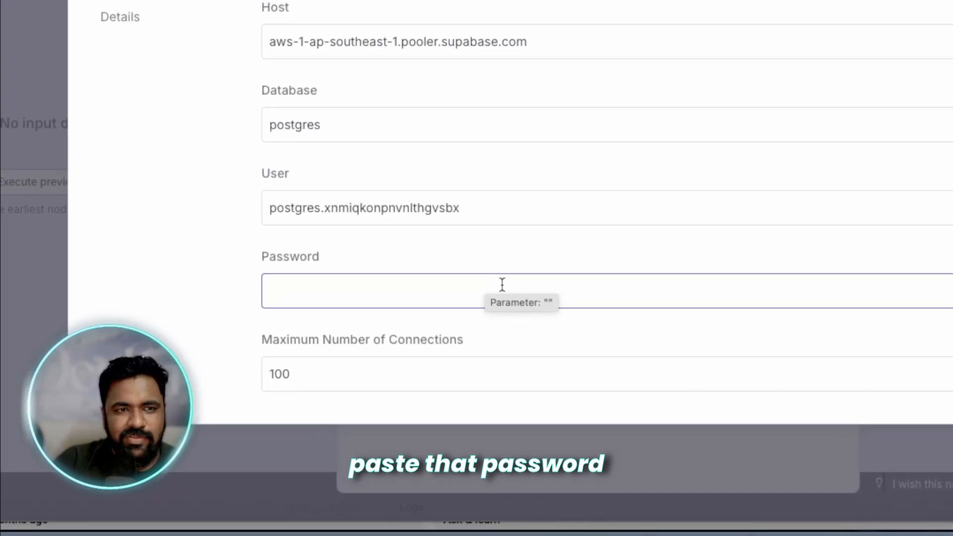
key("super+v")
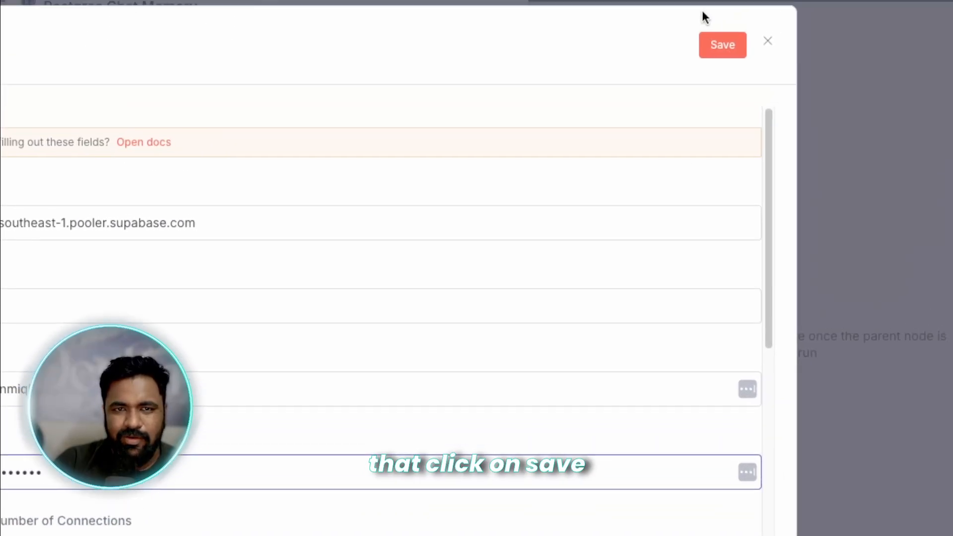
left_click(646, 130)
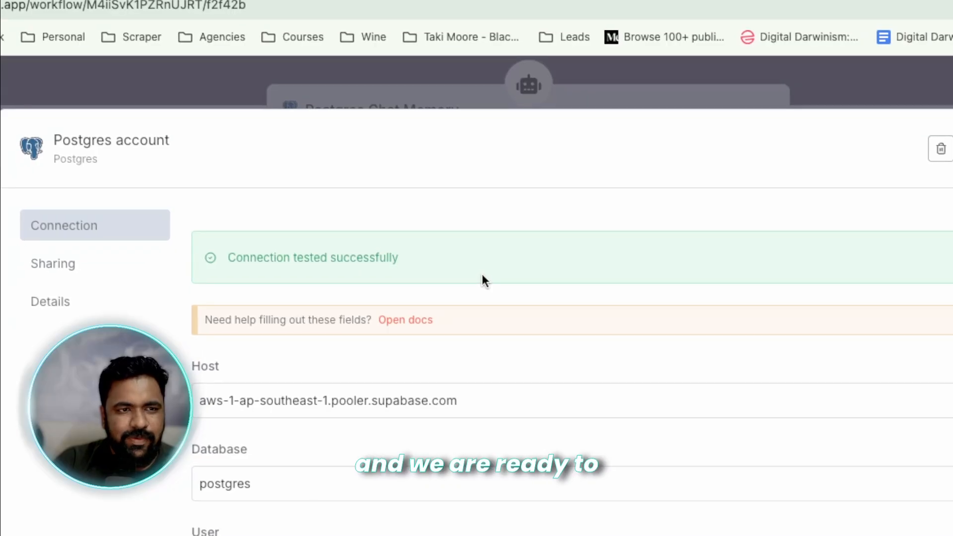
Step: Set the Postgres credential's port to 6543, copied from the Supabase pooler parameters, and save it again
scroll(489, 279, "down", 10)
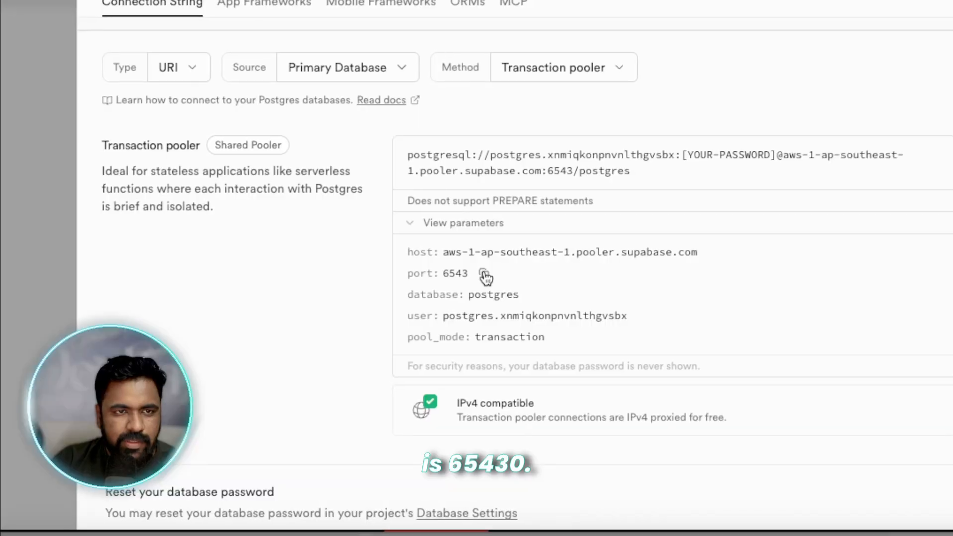
left_click(483, 274)
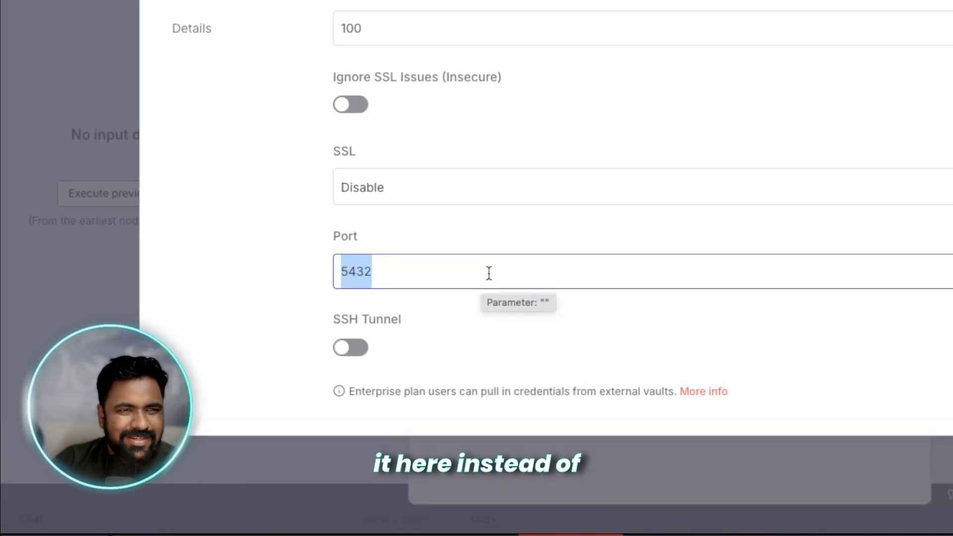
key("ctrl+v")
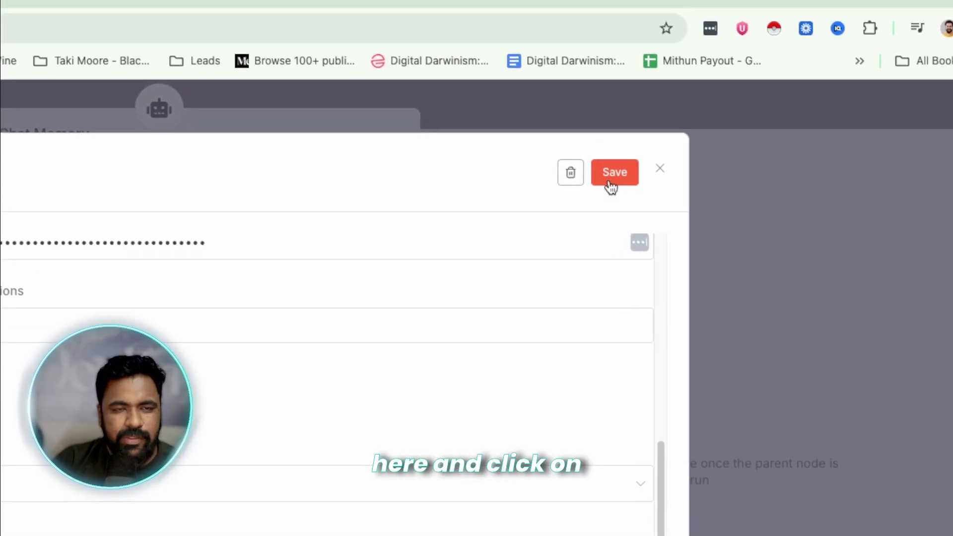
left_click(612, 185)
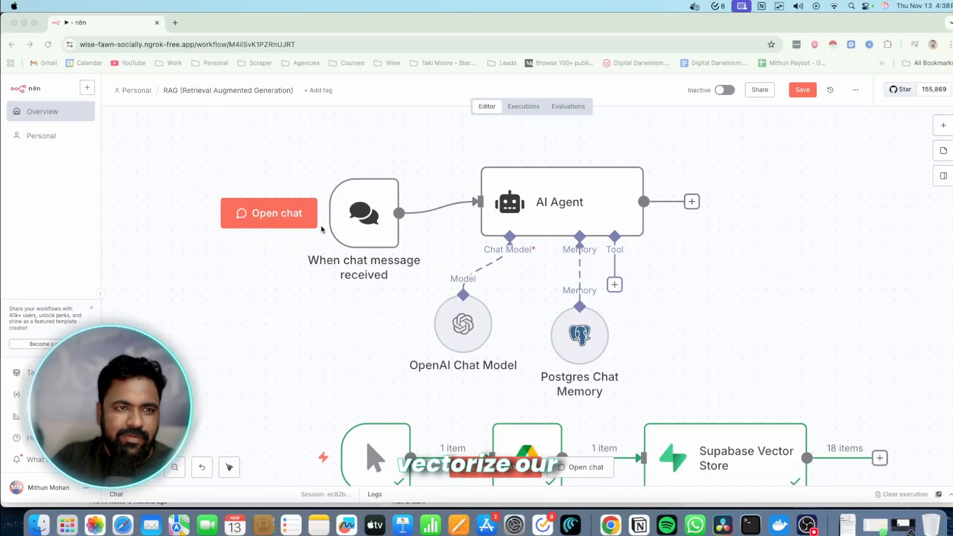
Step: Review the AI Agent with its attached nodes and the Supabase ingestion flow beneath it on the canvas
scroll(323, 258, "up", 1)
scroll(335, 323, "down", 1)
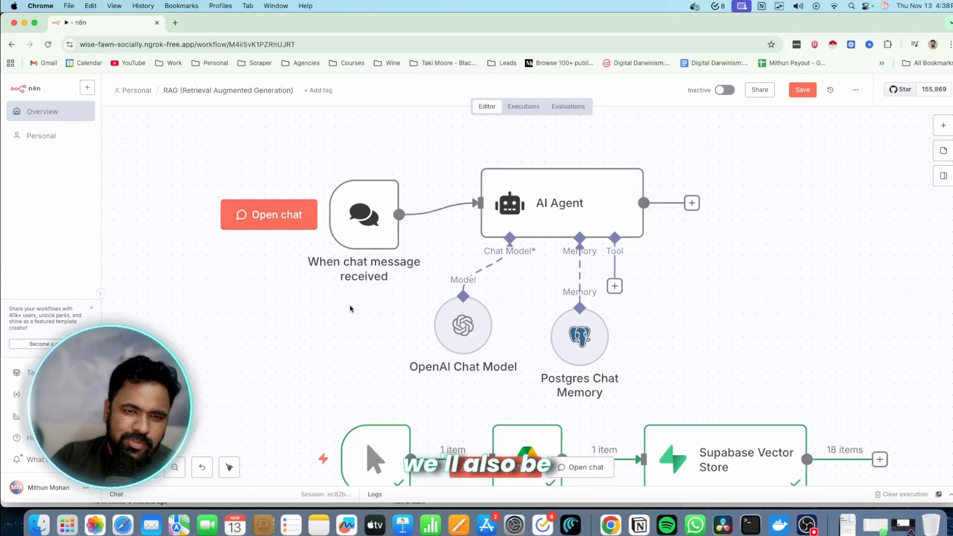
scroll(367, 277, "up", 2)
scroll(472, 221, "up", 2)
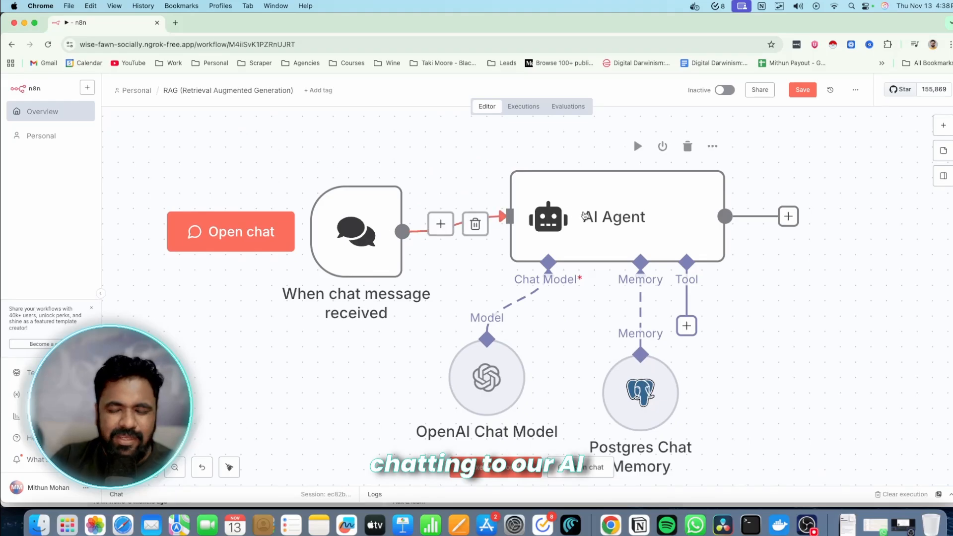
mouse_move(443, 235)
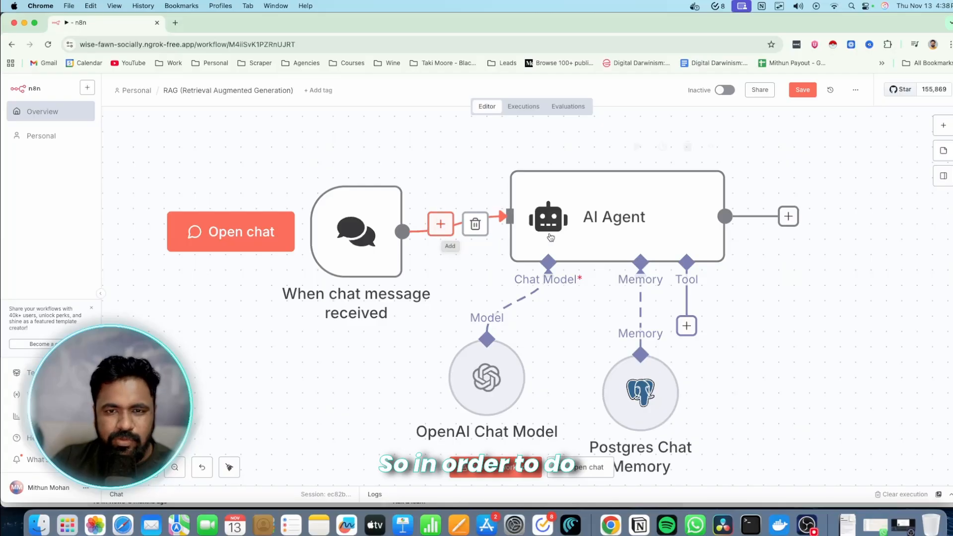
left_click_drag(782, 307, 591, 284)
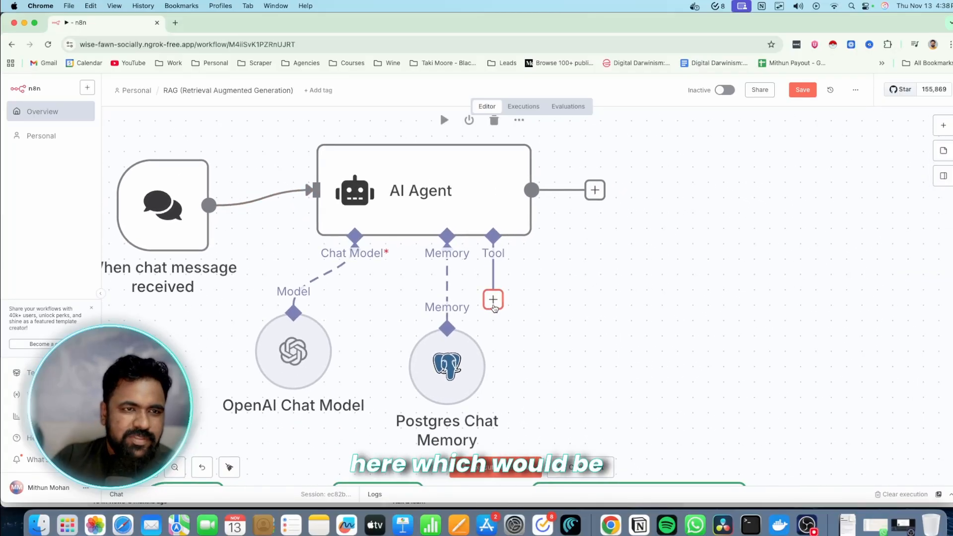
scroll(692, 430, "up", 1)
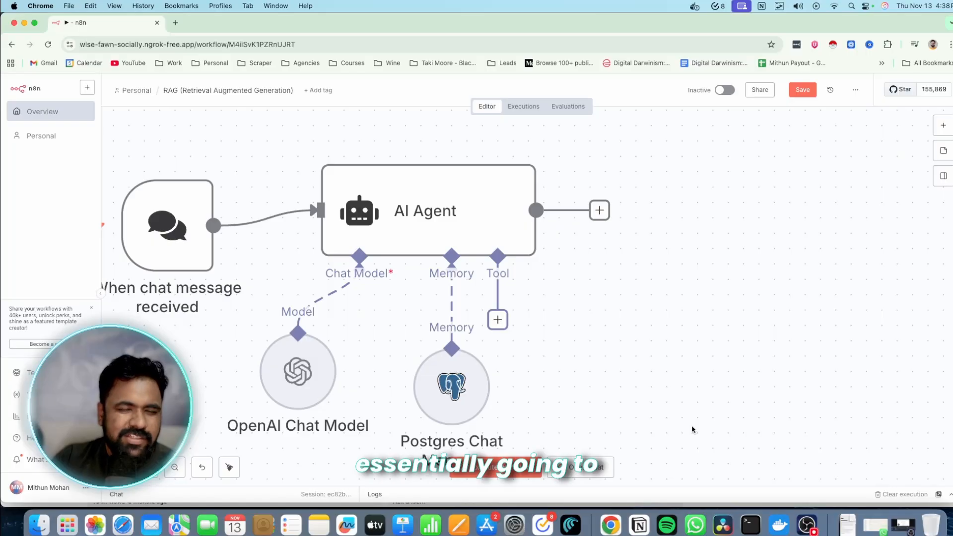
scroll(692, 432, "down", 10)
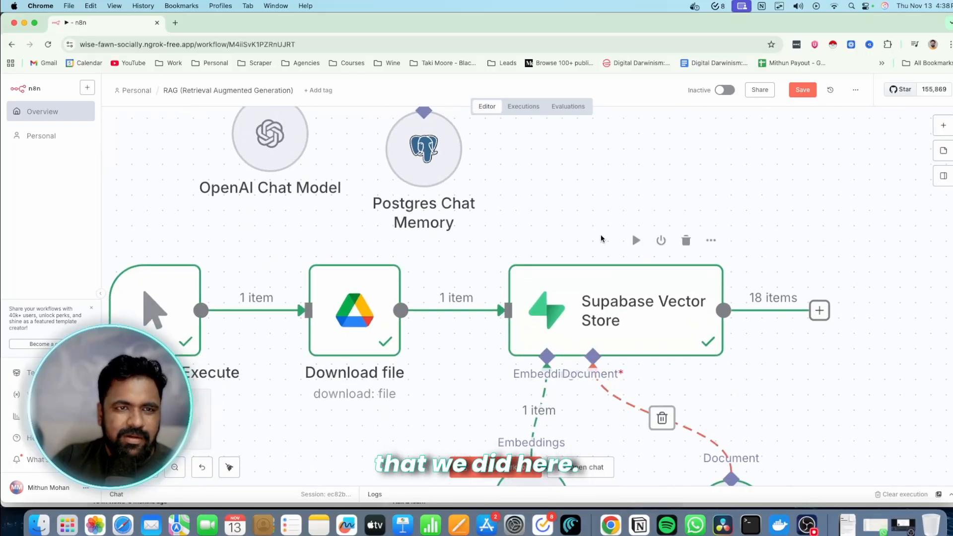
Step: Attach a Supabase Vector Store tool to the AI Agent, using the Supabase account credential
scroll(601, 239, "up", 10)
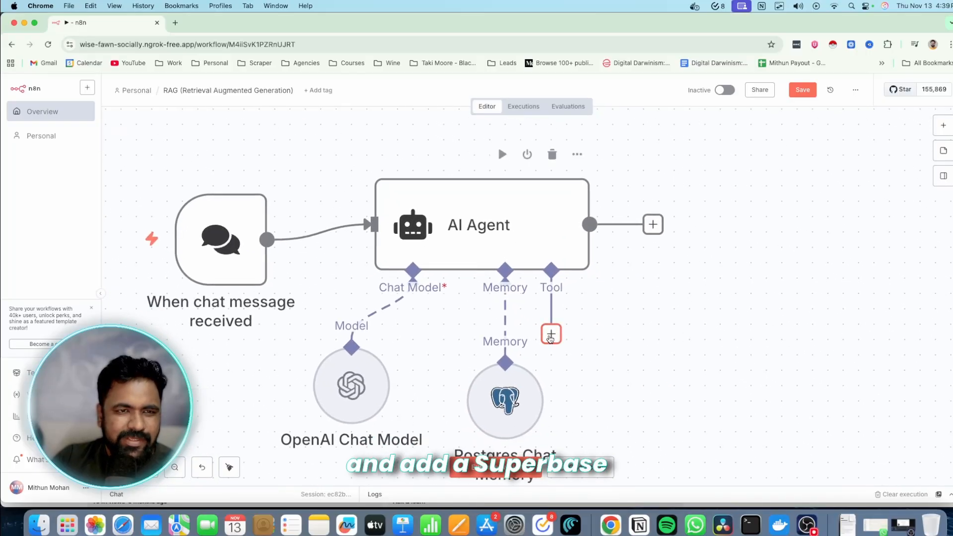
left_click(550, 335)
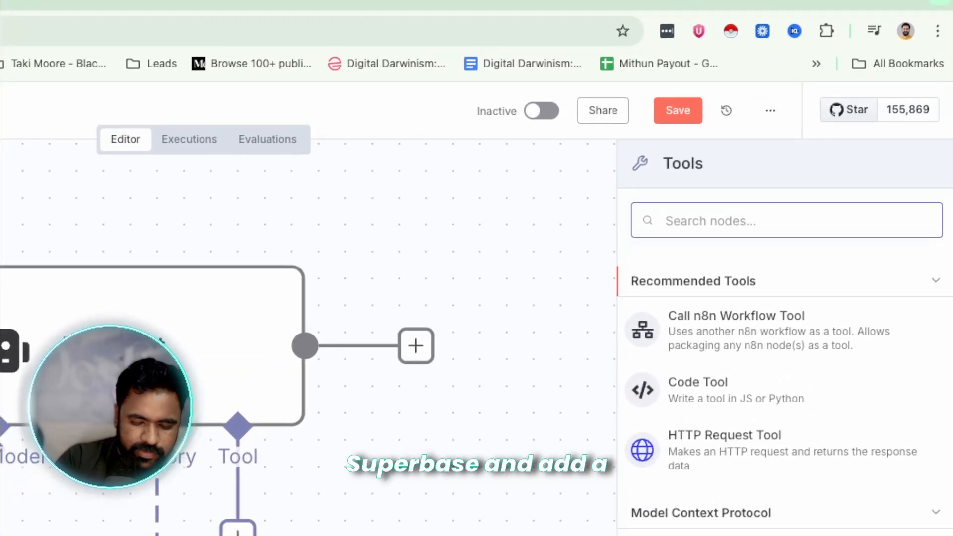
type("supa")
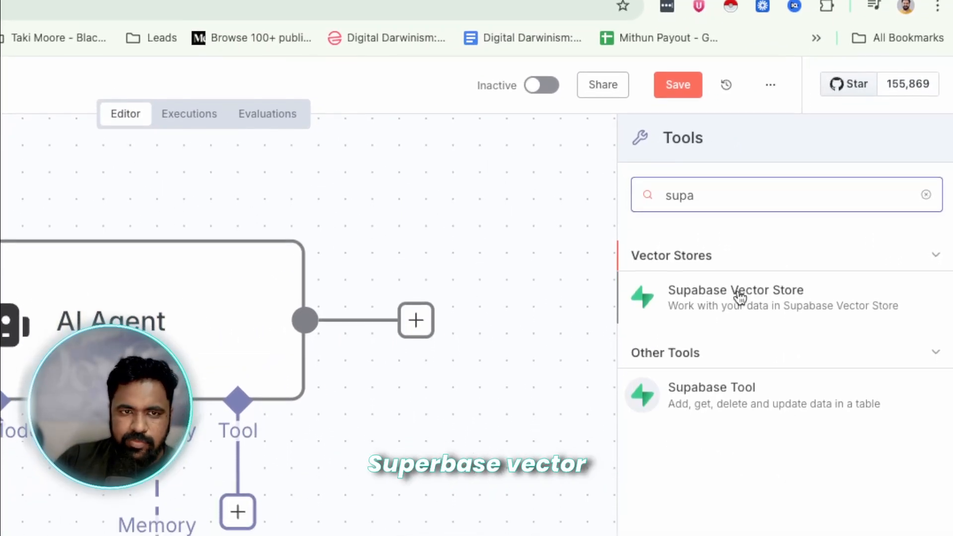
left_click(738, 318)
left_click(70, 243)
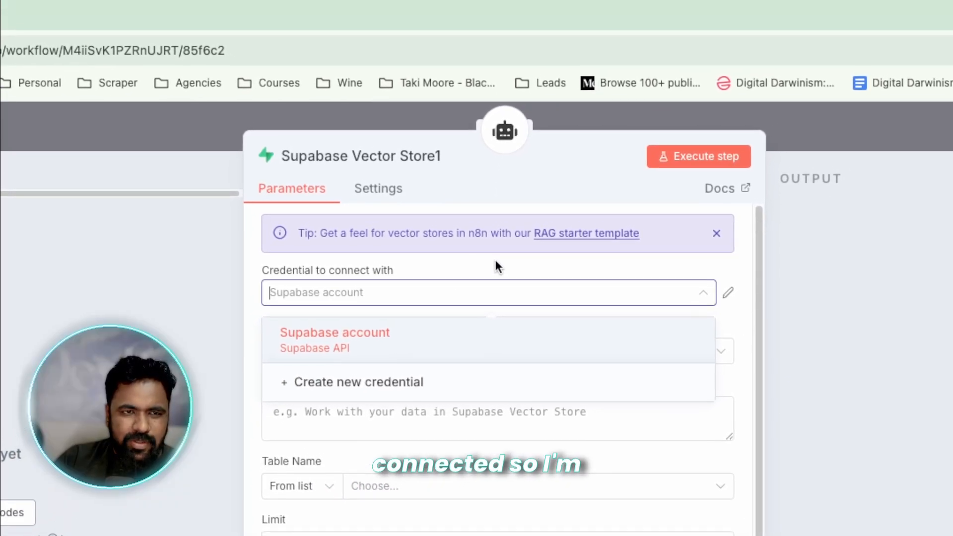
left_click(489, 269)
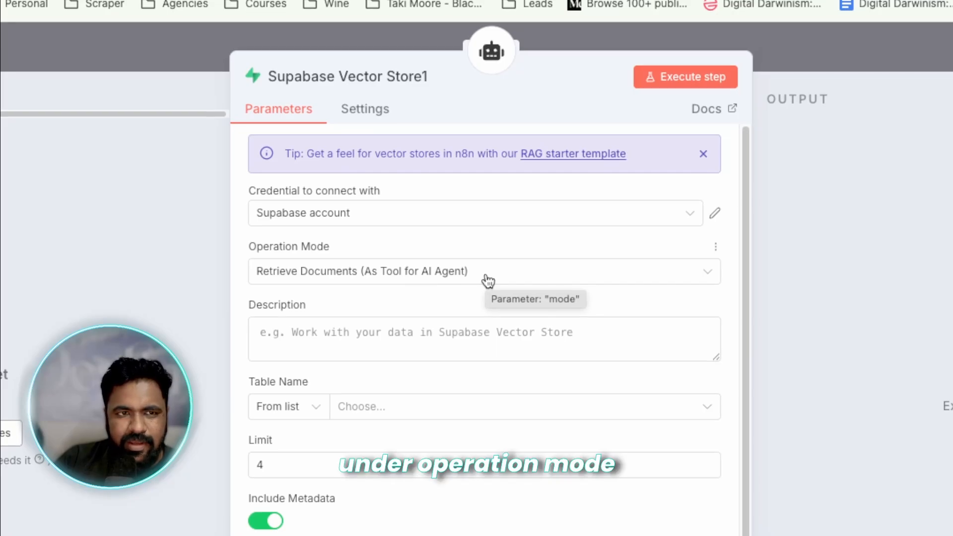
Step: Keep the operation mode on Retrieve Documents (As Tool for AI Agent) and enter the description "Call this tool if you want to search for store policy"
left_click(488, 281)
left_click(488, 280)
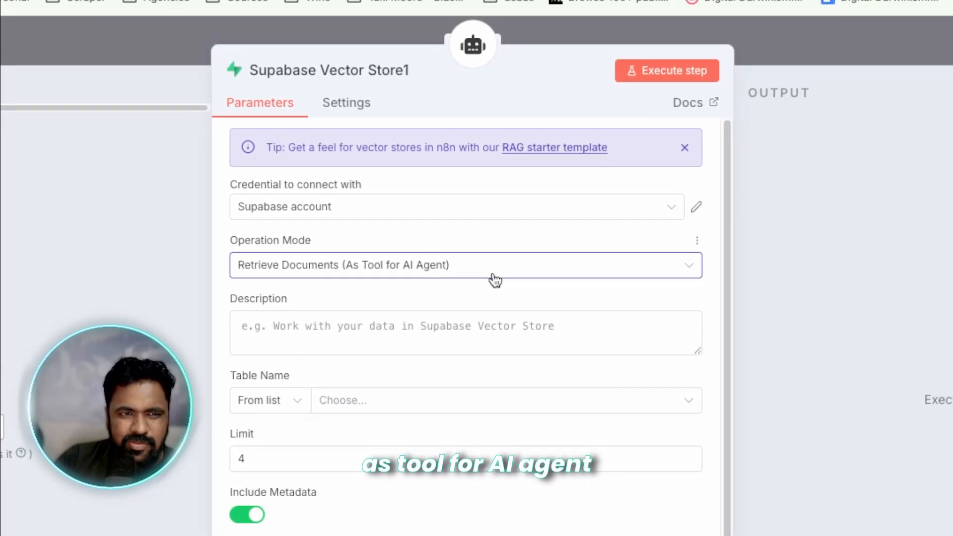
left_click(398, 338)
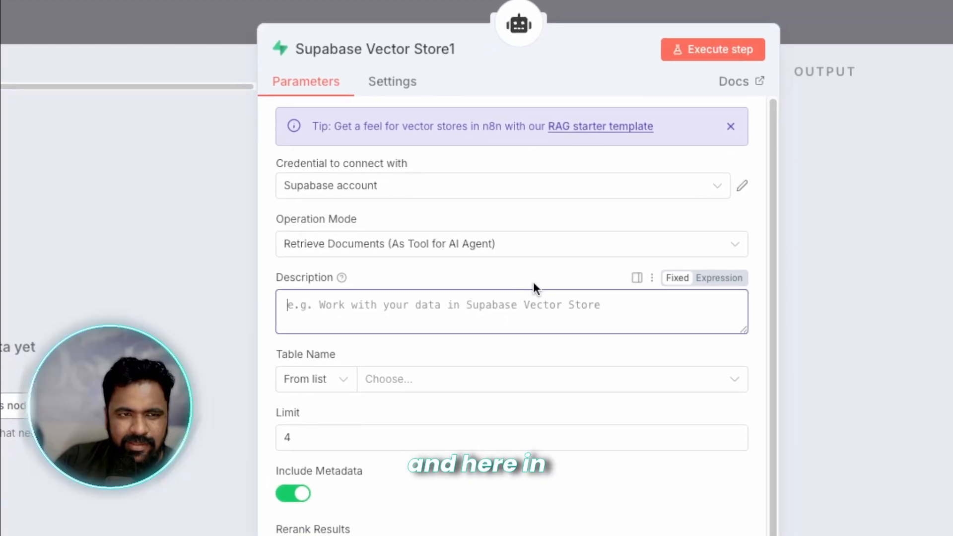
type("Call this tool if you want to search for store policy")
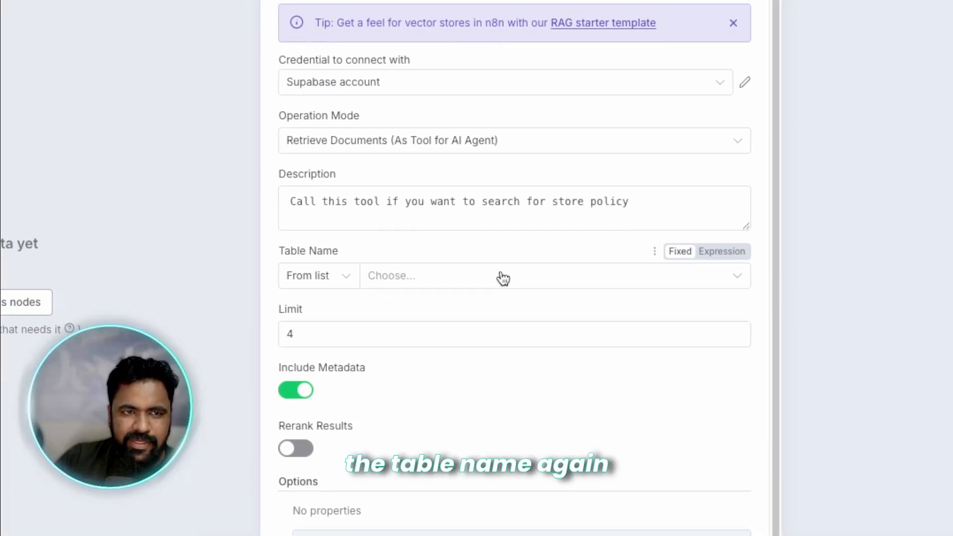
Step: Choose the documents table for the Supabase Vector Store tool and return to the canvas
left_click(453, 365)
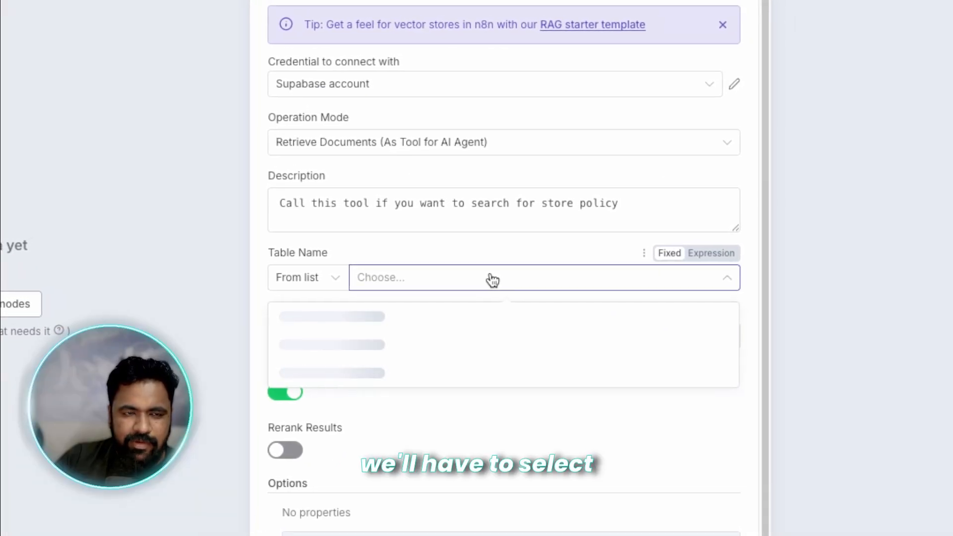
left_click(468, 296)
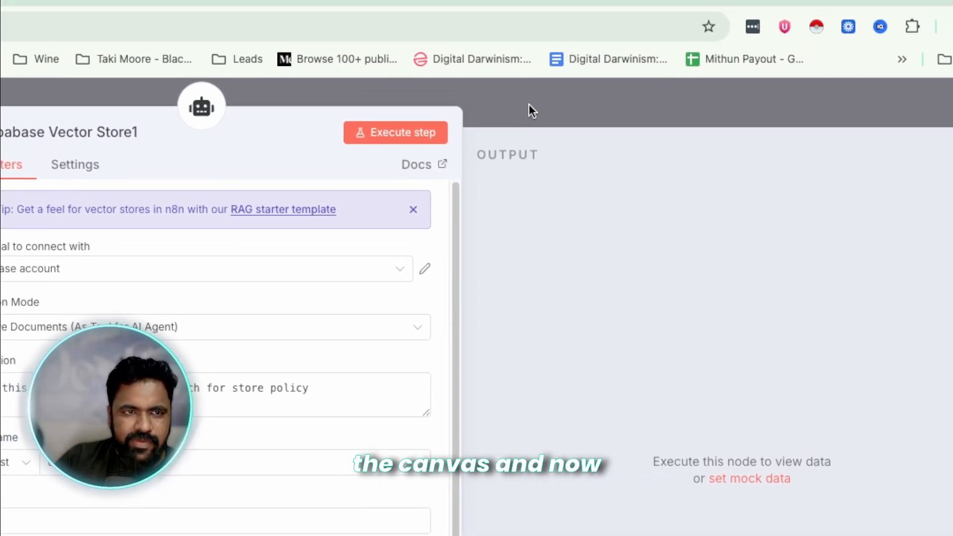
left_click(528, 103)
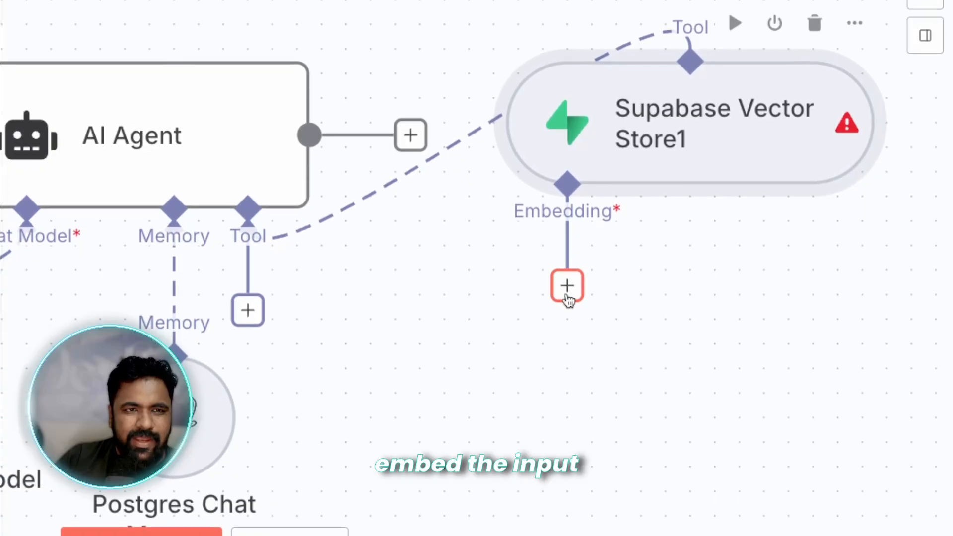
Step: Connect the Embedding input of the agent's Supabase Vector Store tool to the existing embeddings node in the ingestion flow
scroll(570, 273, "down", 3)
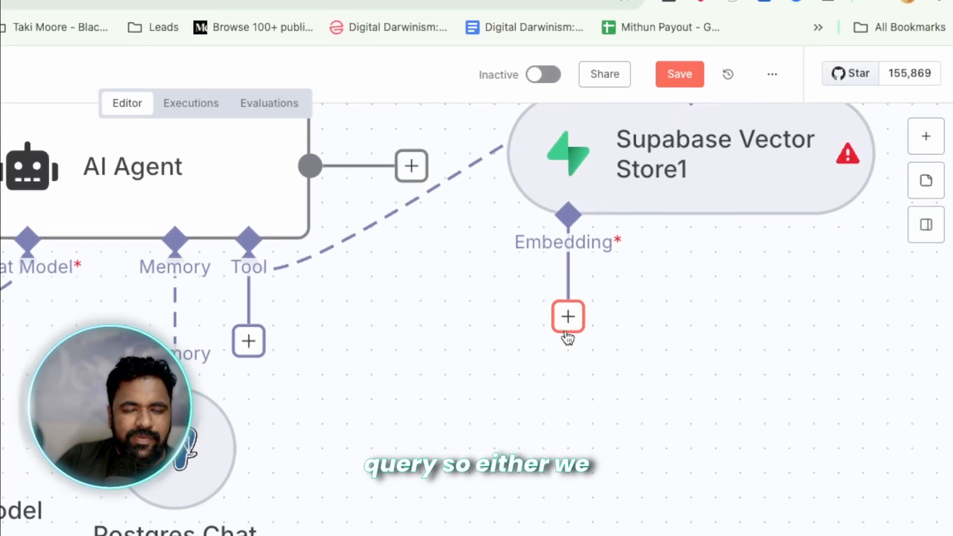
scroll(571, 288, "up", 2)
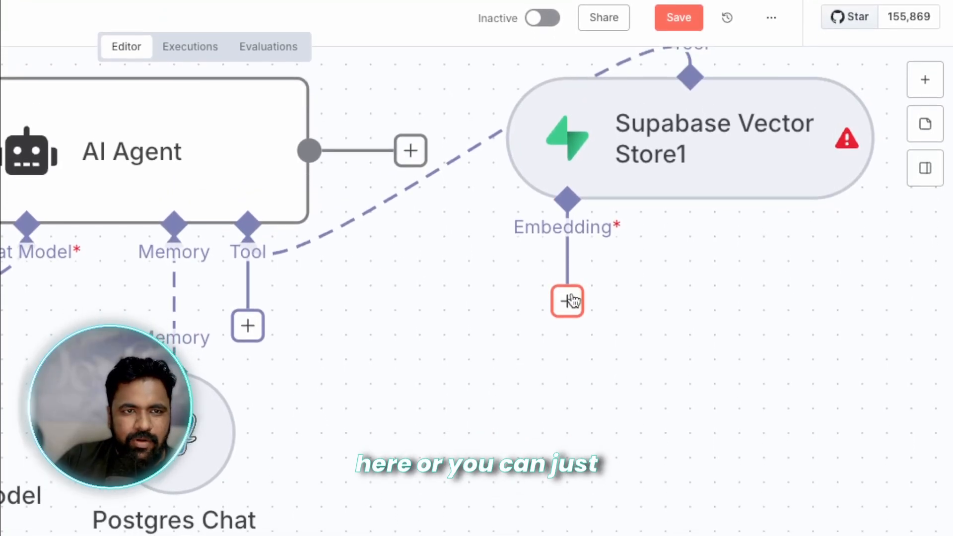
left_click_drag(567, 314, 497, 328)
left_click_drag(435, 266, 491, 280)
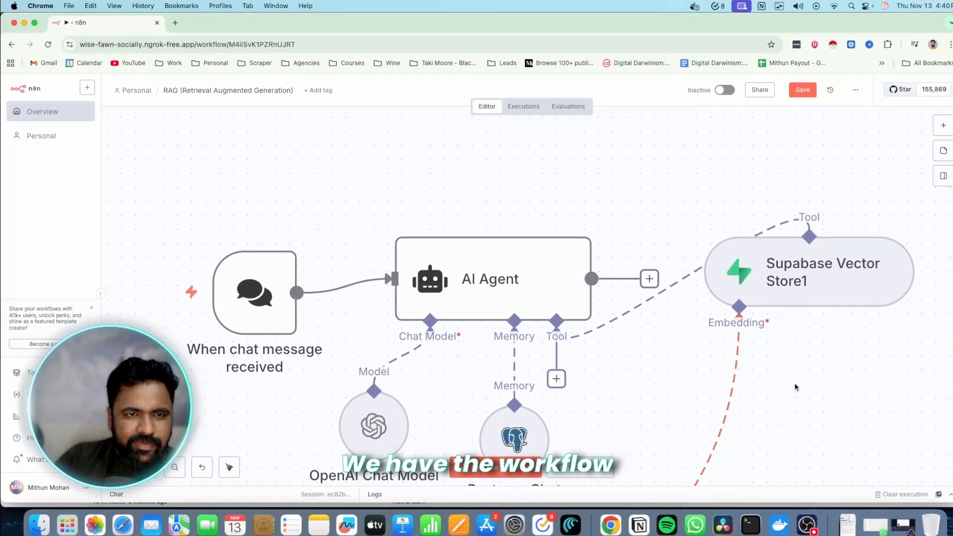
Step: Execute the manually triggered ingestion workflow to load the policy file into the Supabase Vector Store
left_click_drag(786, 335, 792, 287)
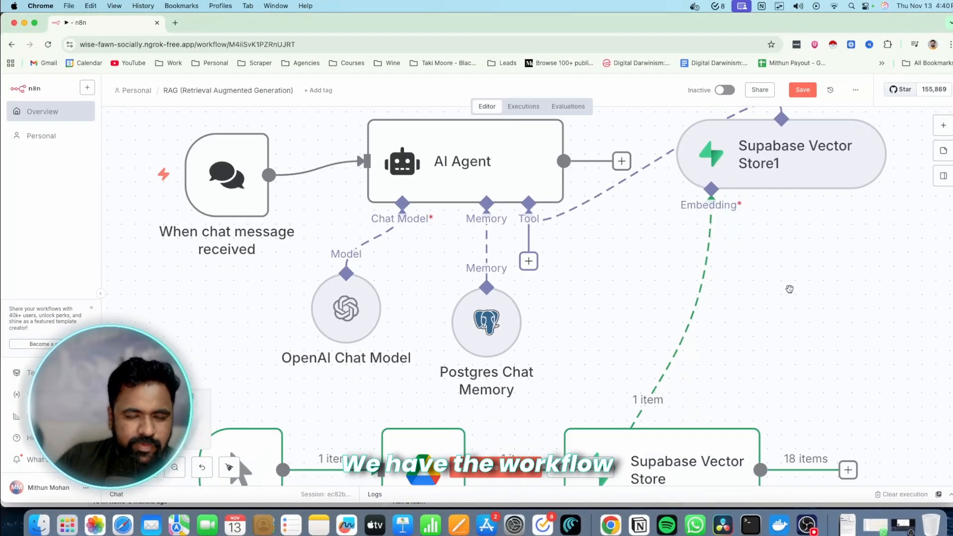
scroll(792, 288, "down", 1)
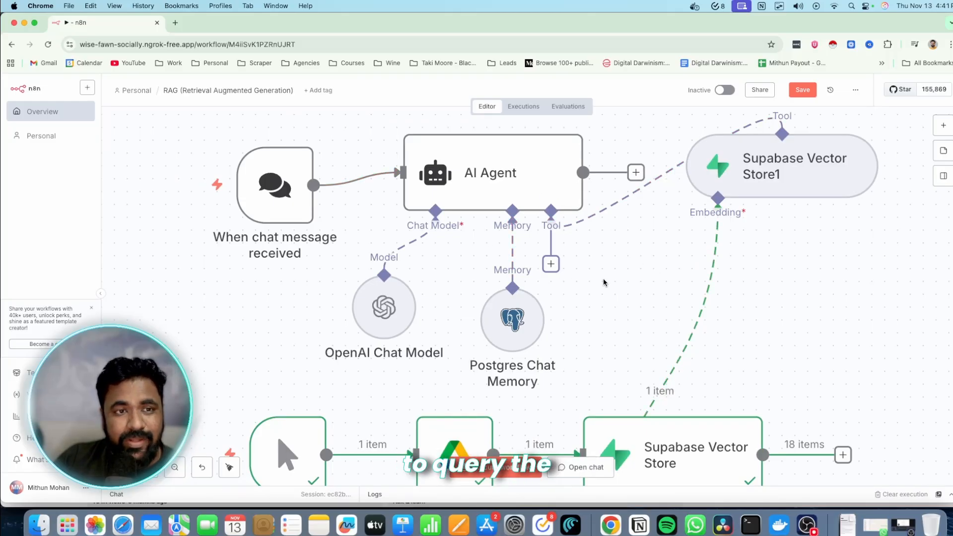
scroll(745, 316, "down", 3)
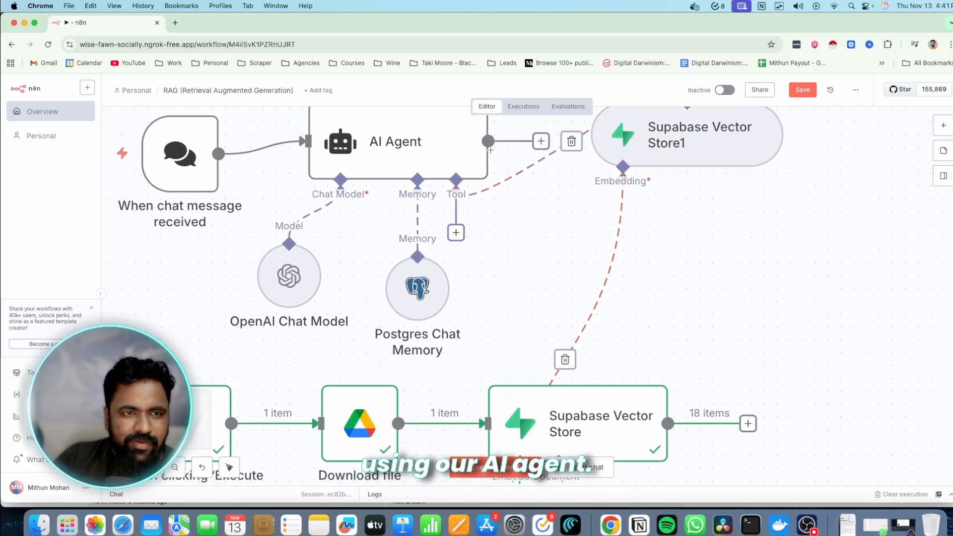
left_click_drag(550, 298, 639, 324)
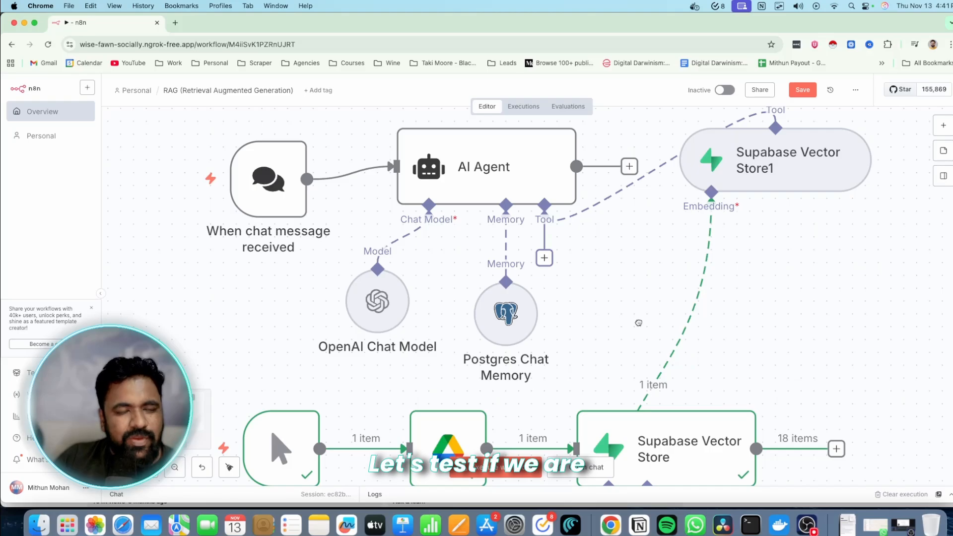
scroll(619, 308, "down", 3)
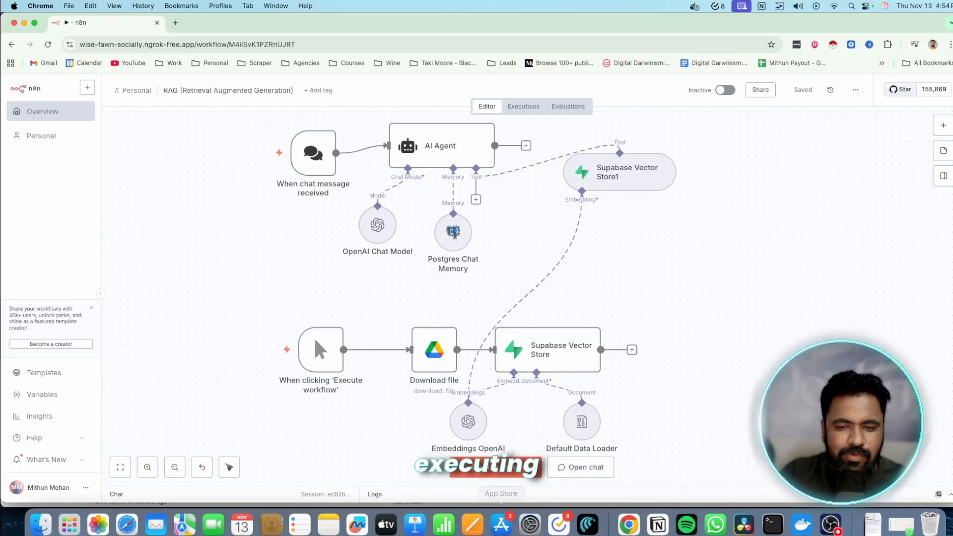
left_click(496, 466)
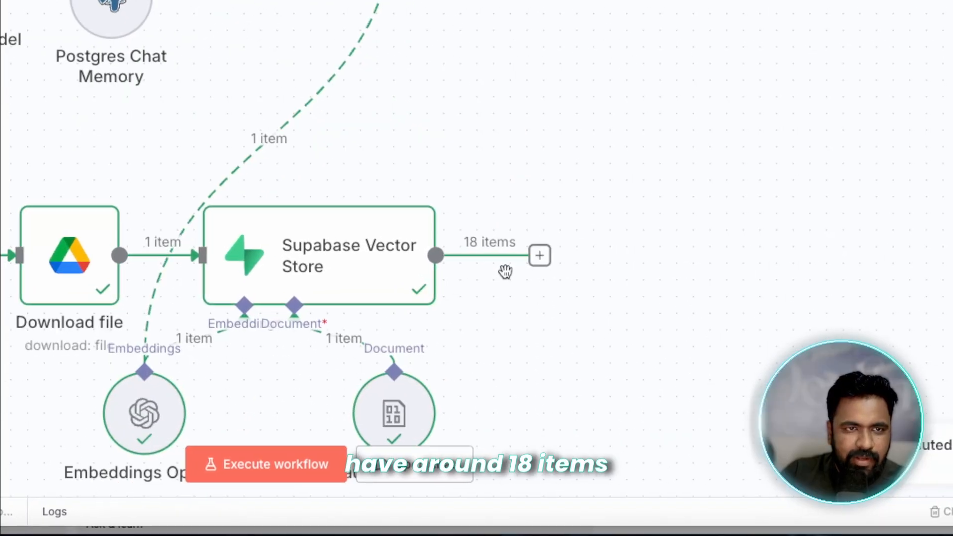
scroll(489, 272, "down", 5)
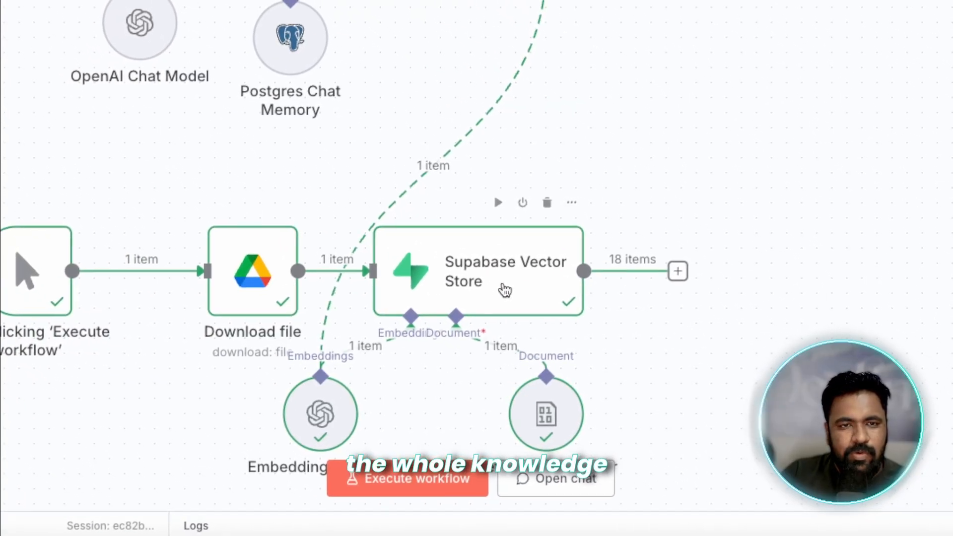
scroll(132, 187, "up", 3)
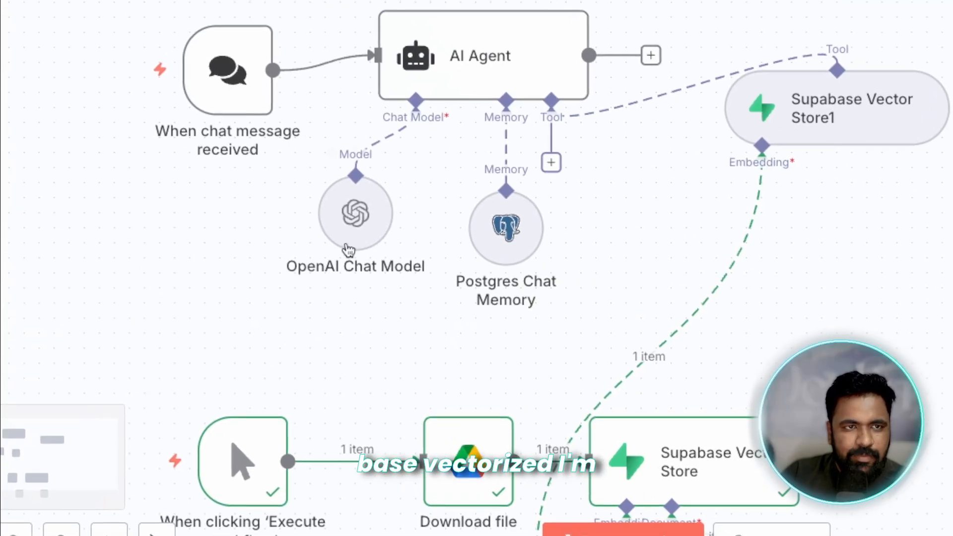
Step: Open the workflow chat and ask the agent "What happens if the product is damaged on arrival?"
mouse_move(194, 95)
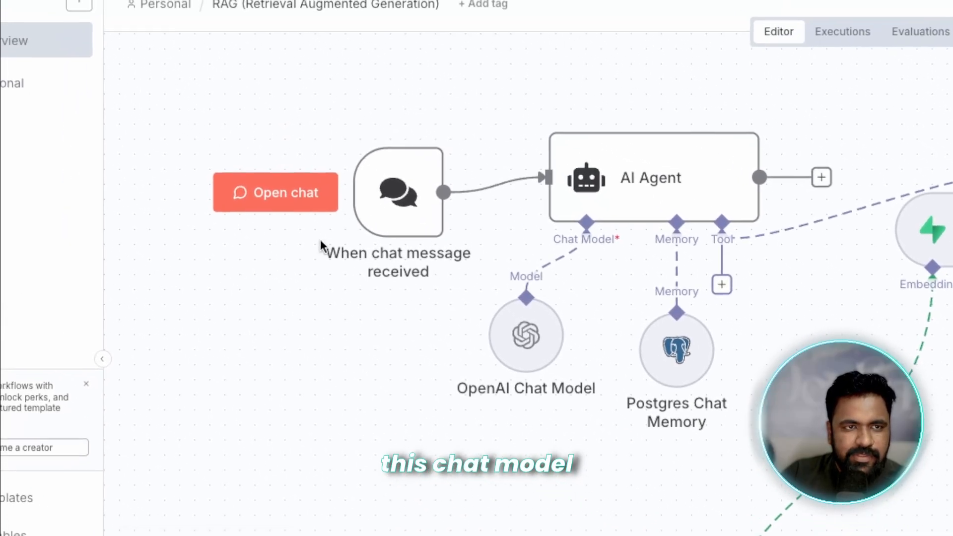
left_click(129, 82)
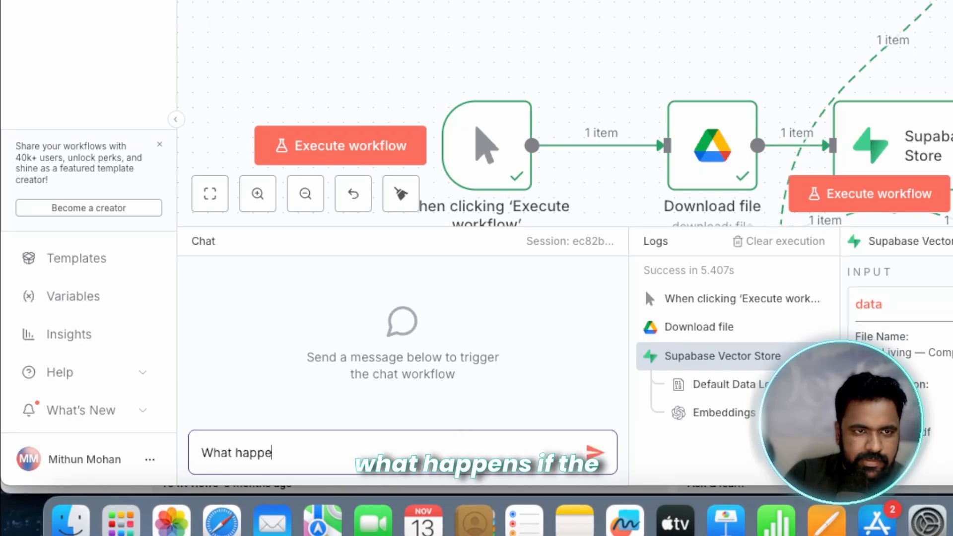
type("pro")
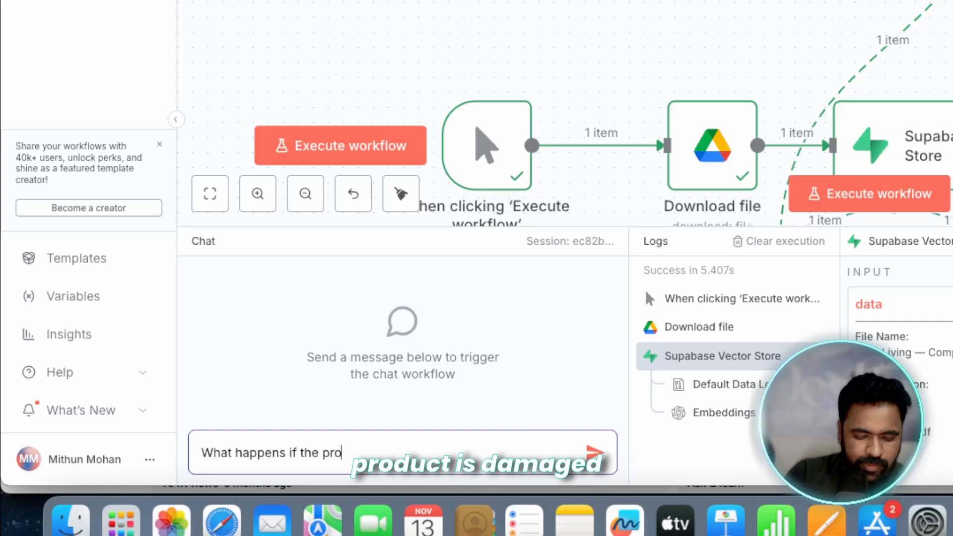
type("duct is dama")
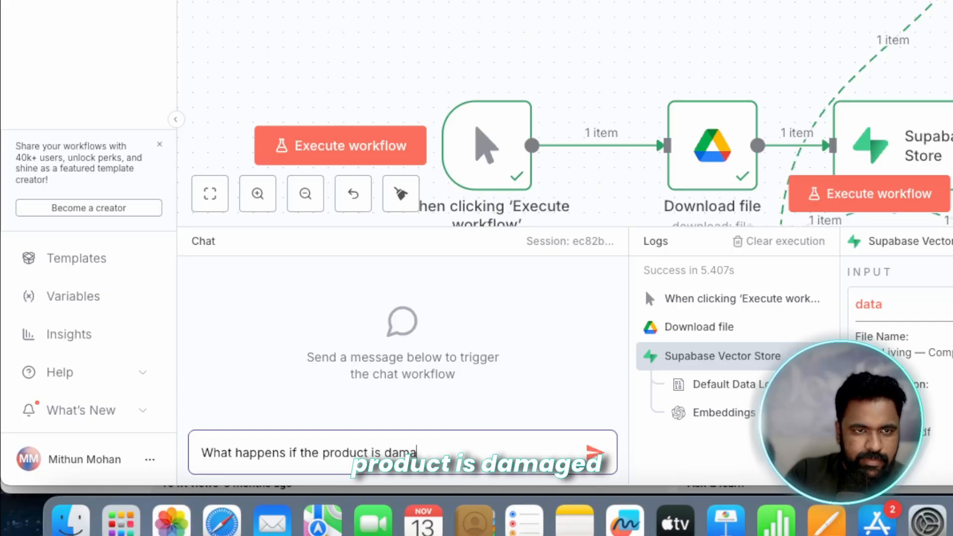
type("ge")
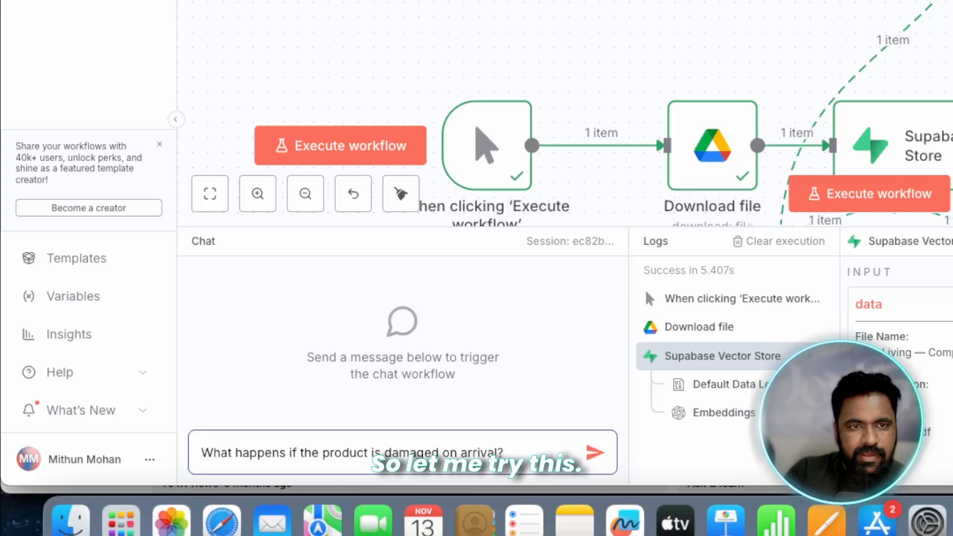
key("Return")
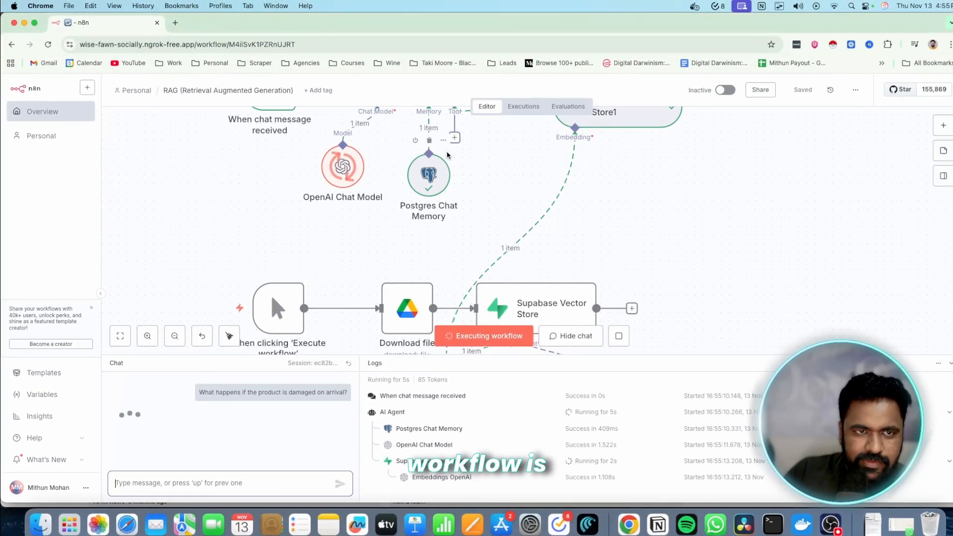
scroll(446, 154, "up", 4)
scroll(452, 178, "down", 3)
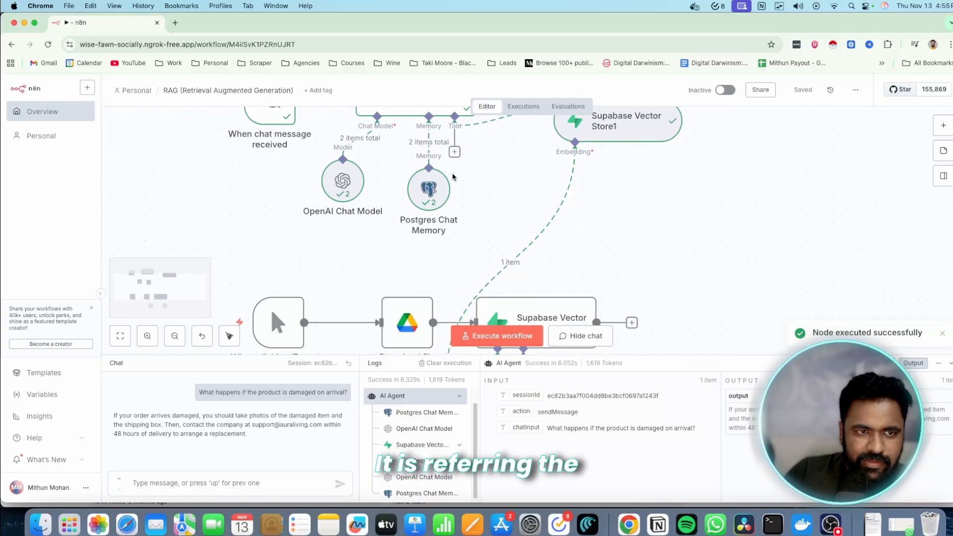
Step: Check the agent's answer against the Damaged on Arrival entry in section 1.6 of the policy PDF and return to the workflow
scroll(452, 176, "down", 1)
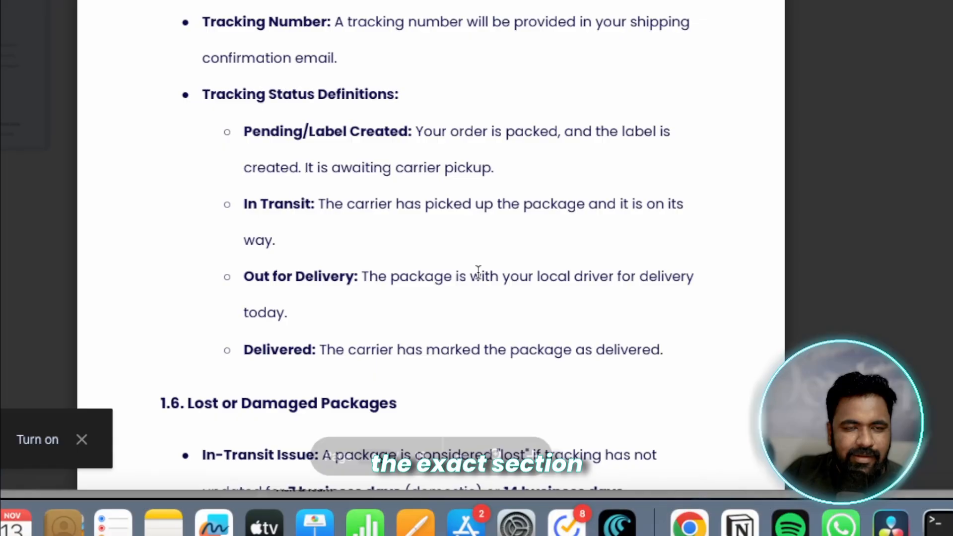
scroll(481, 270, "down", 10)
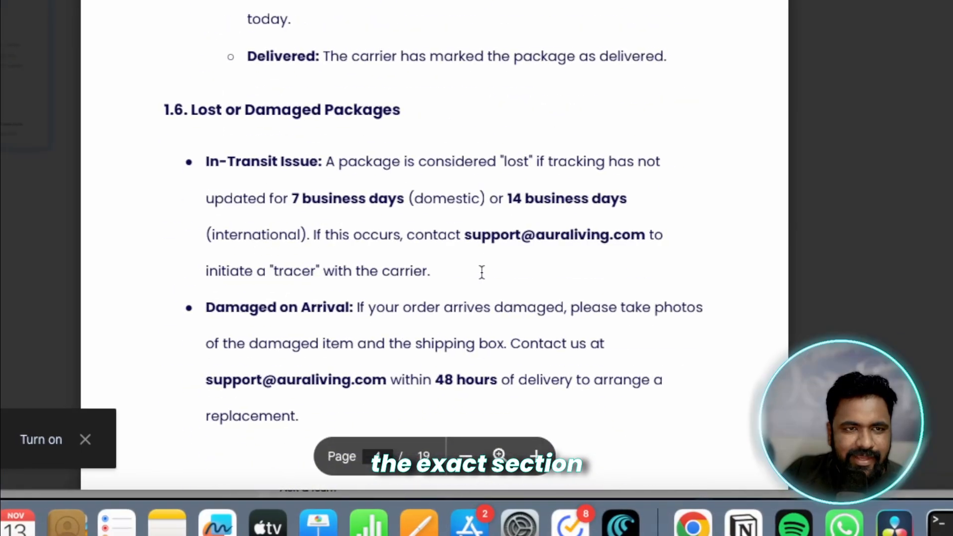
scroll(481, 270, "up", 3)
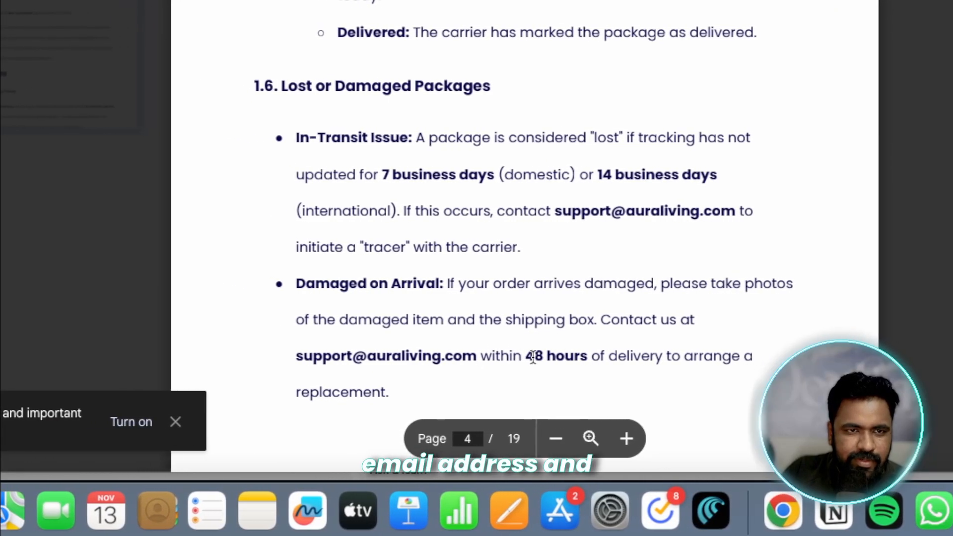
left_click_drag(497, 356, 556, 355)
left_click(531, 327)
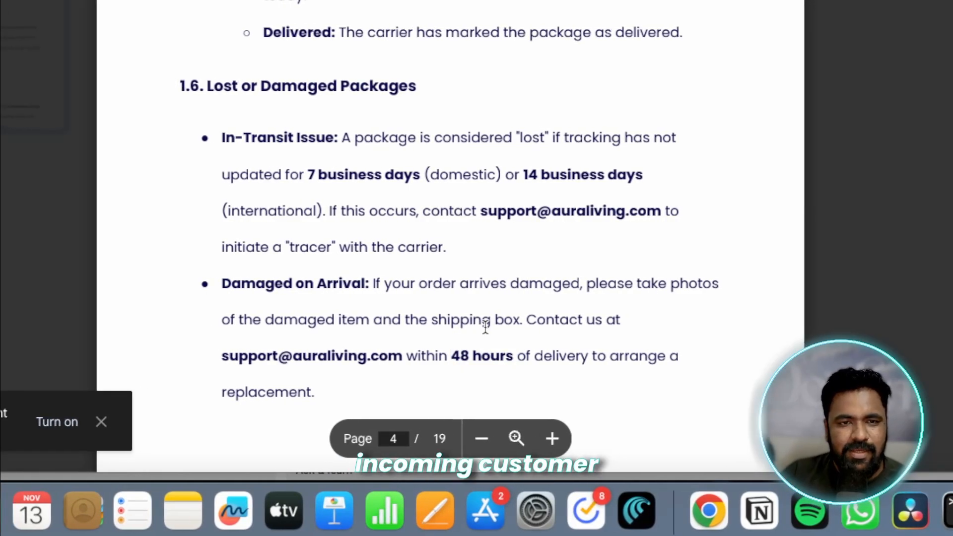
key("alt+Tab")
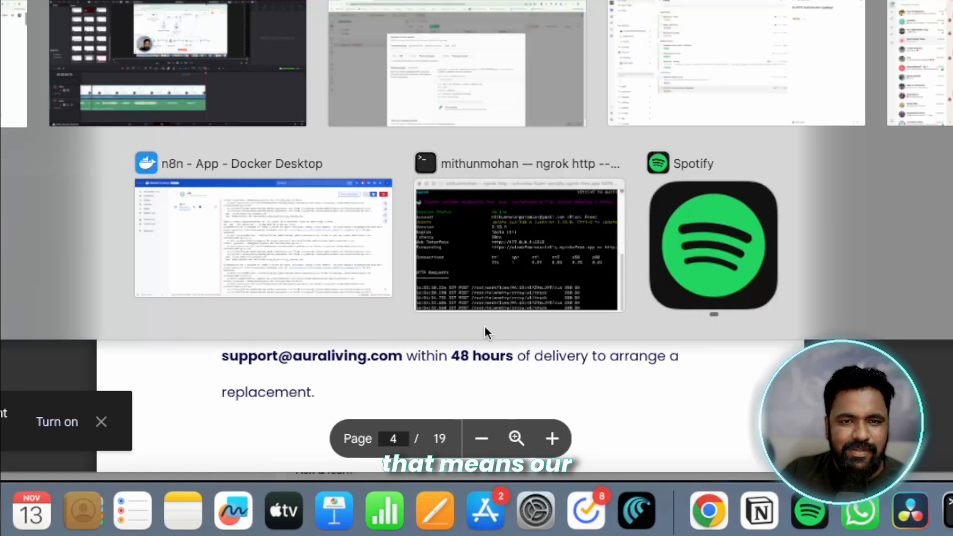
scroll(408, 208, "up", 1)
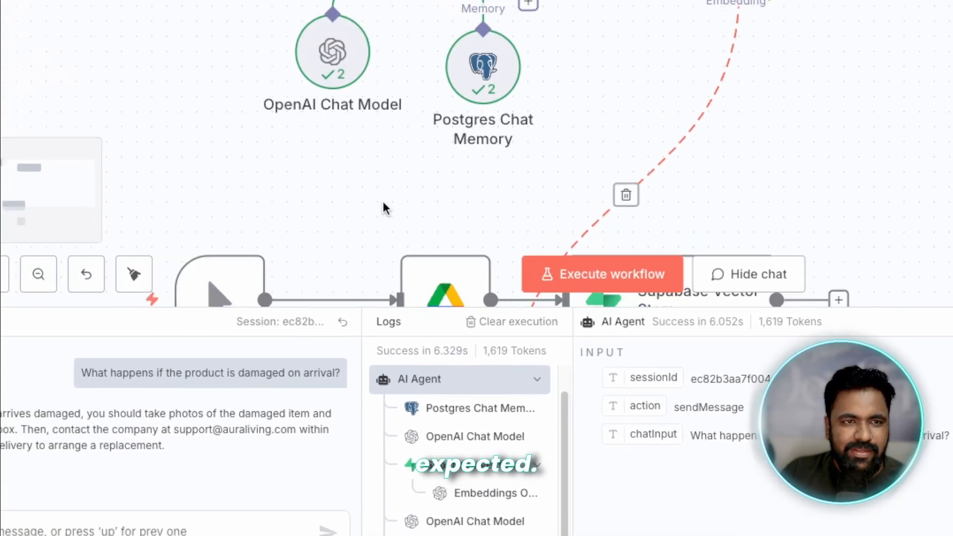
Step: Switch to the policy PDF and find the Stolen Packages entry as the topic for another test question
key("alt+Tab")
scroll(485, 273, "up", 3)
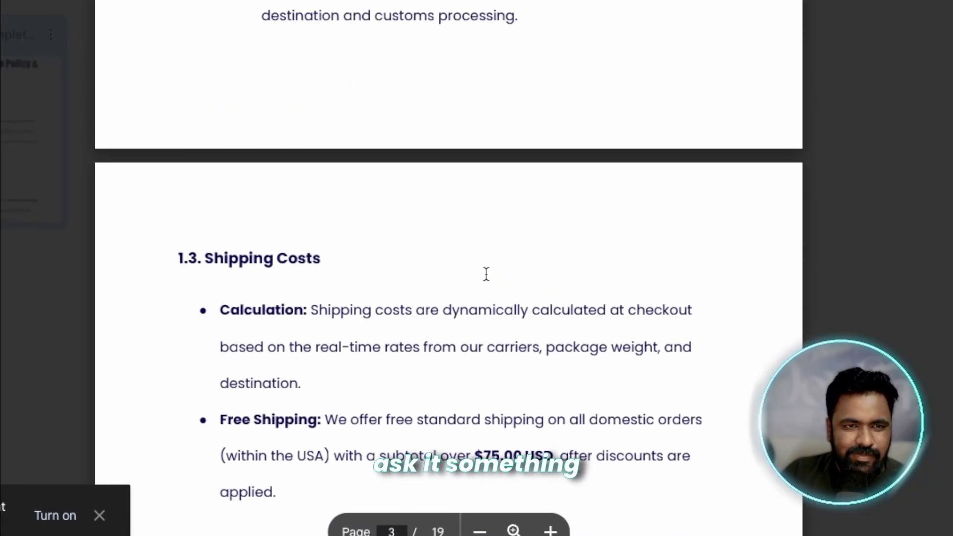
scroll(486, 276, "up", 4)
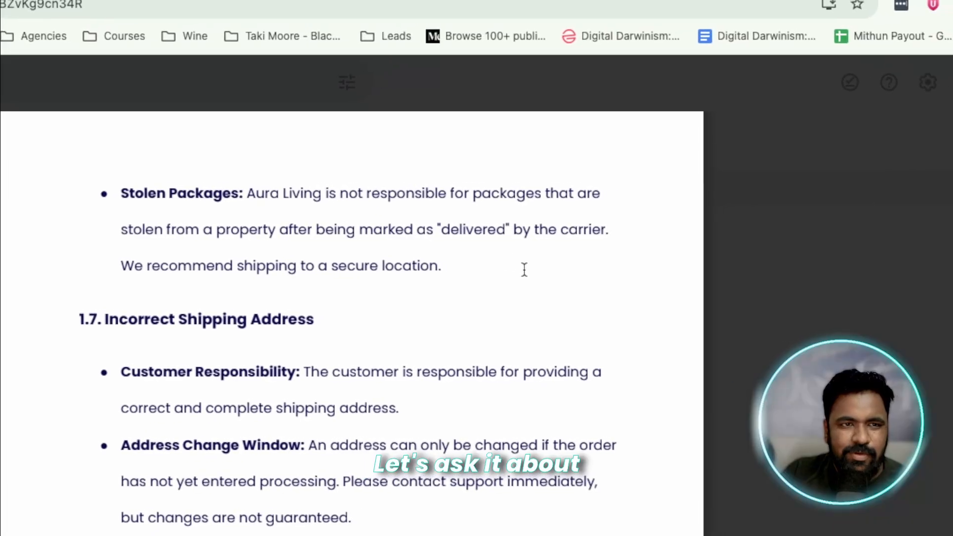
Step: Return to the workflow chat and ask "My package didn't arrive it was stolen what to do?"
key("alt+Tab")
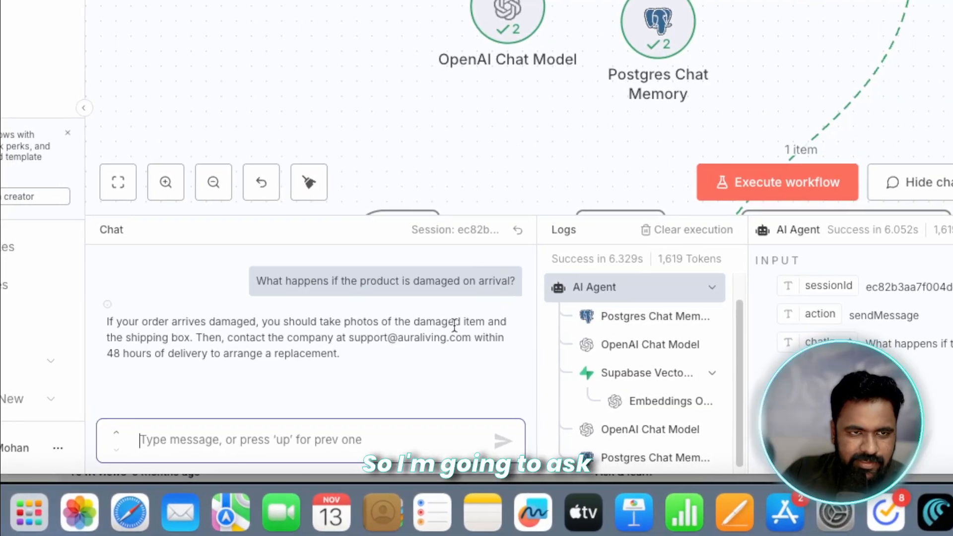
left_click(167, 438)
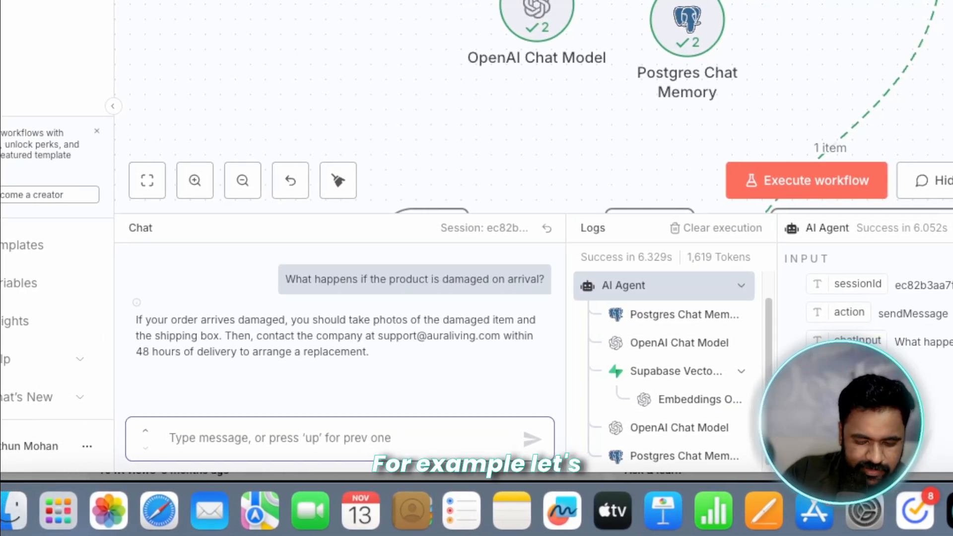
type("My package didn't arrive it was stolen what to do?")
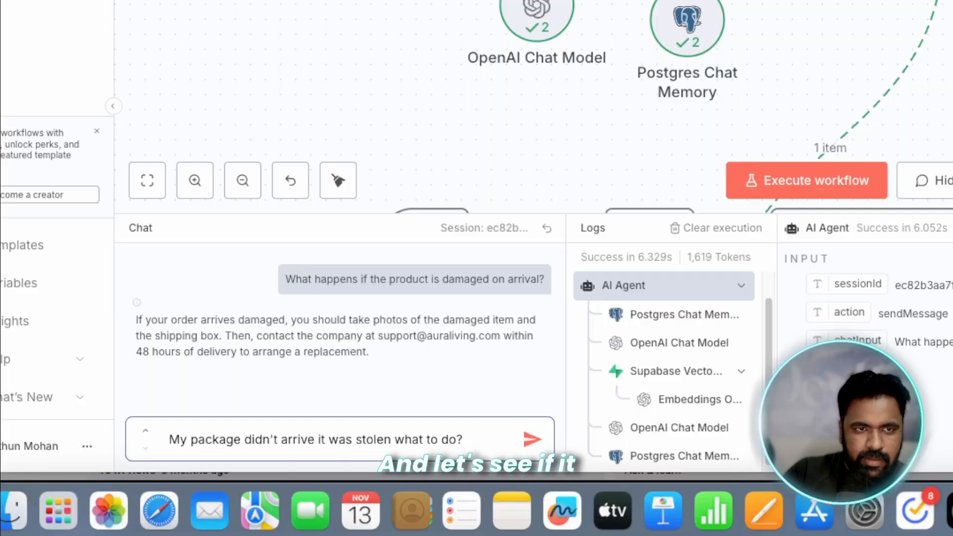
key("Return")
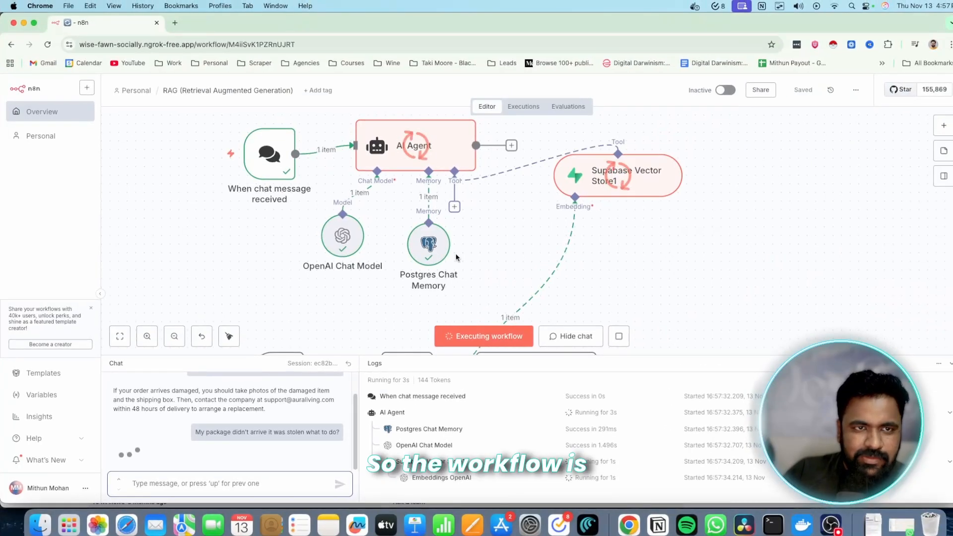
scroll(461, 253, "down", 5)
scroll(474, 248, "up", 4)
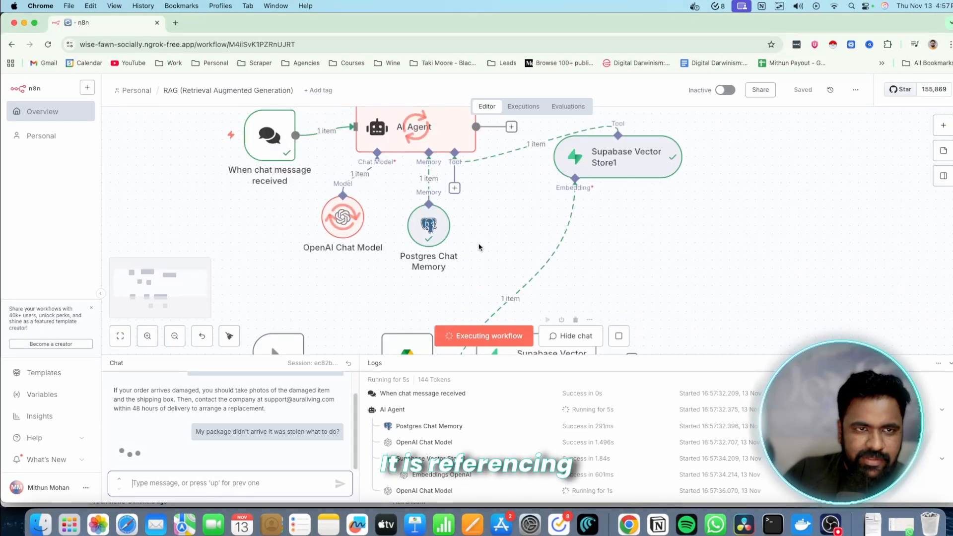
scroll(347, 308, "down", 3)
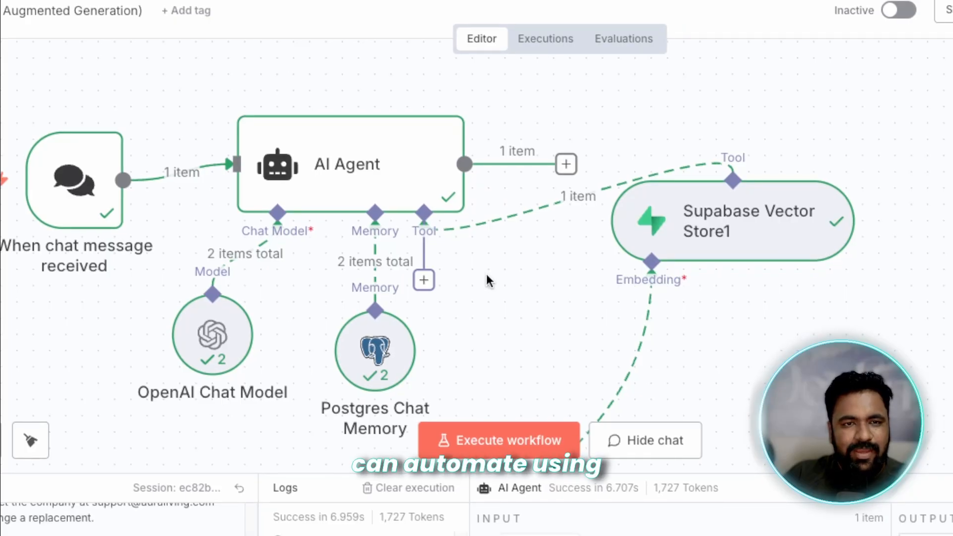
scroll(489, 271, "down", 1)
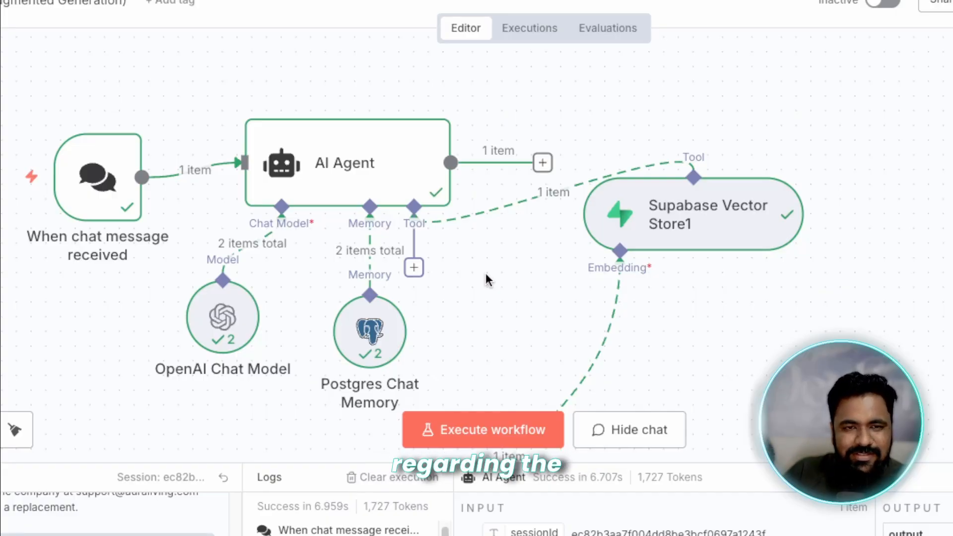
Step: Open the n8n_chat_histories table in Supabase and inspect the message content stored in the first row
mouse_move(391, 341)
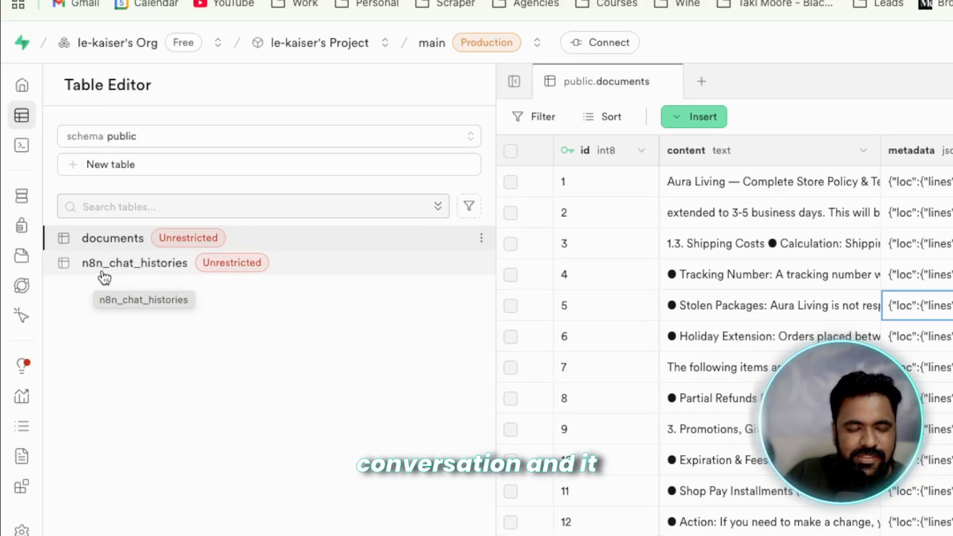
left_click(160, 271)
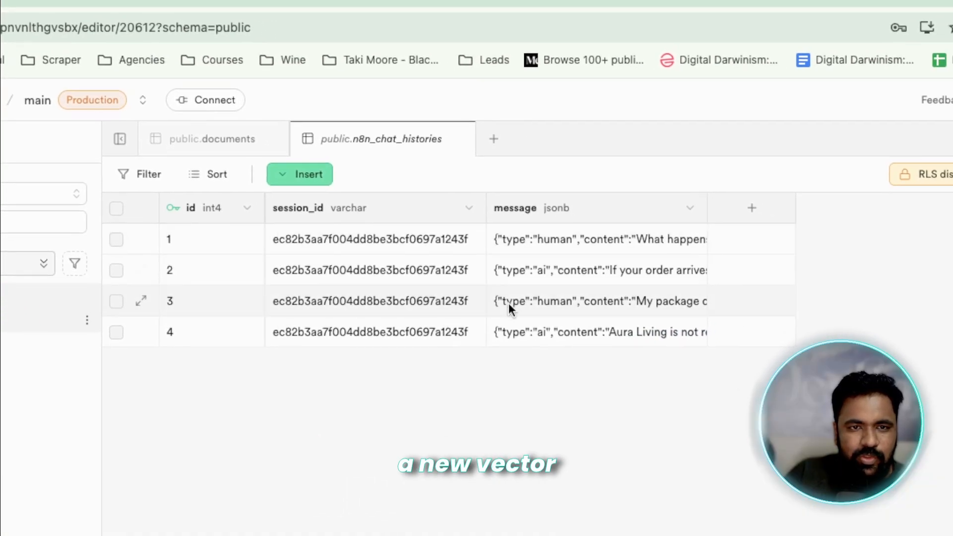
left_click(568, 248)
double_click(514, 234)
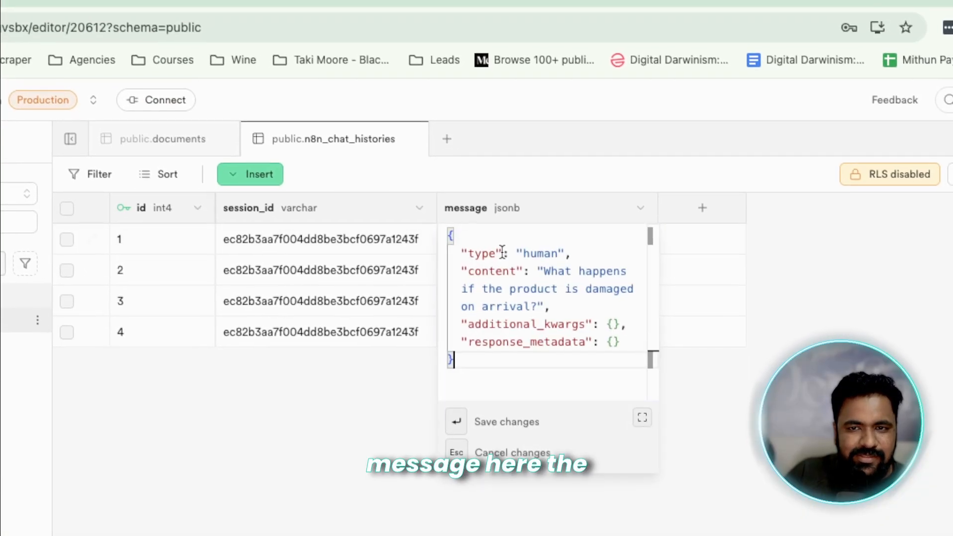
left_click_drag(513, 281, 562, 321)
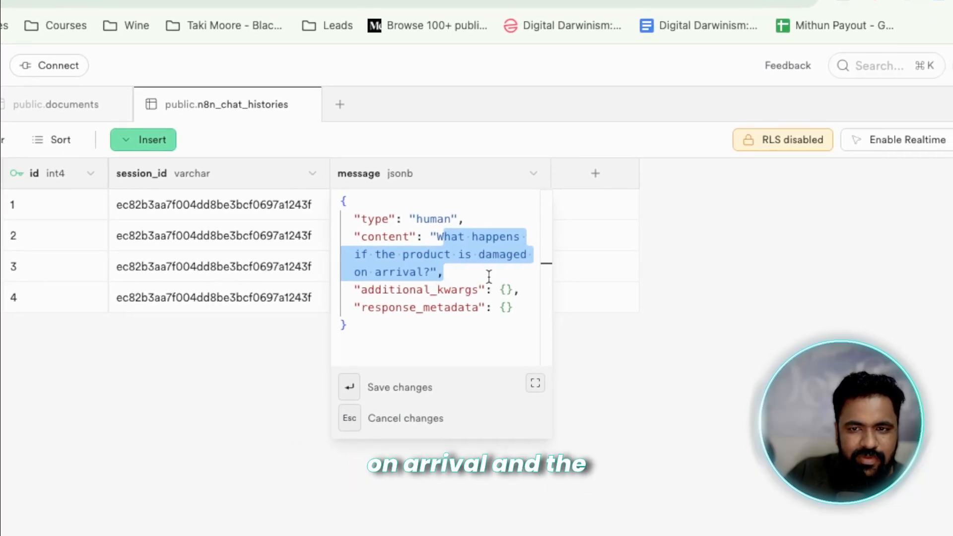
Step: Close the first message without changes and examine the message stored in the second row
key("Escape")
double_click(397, 246)
scroll(489, 276, "up", 5)
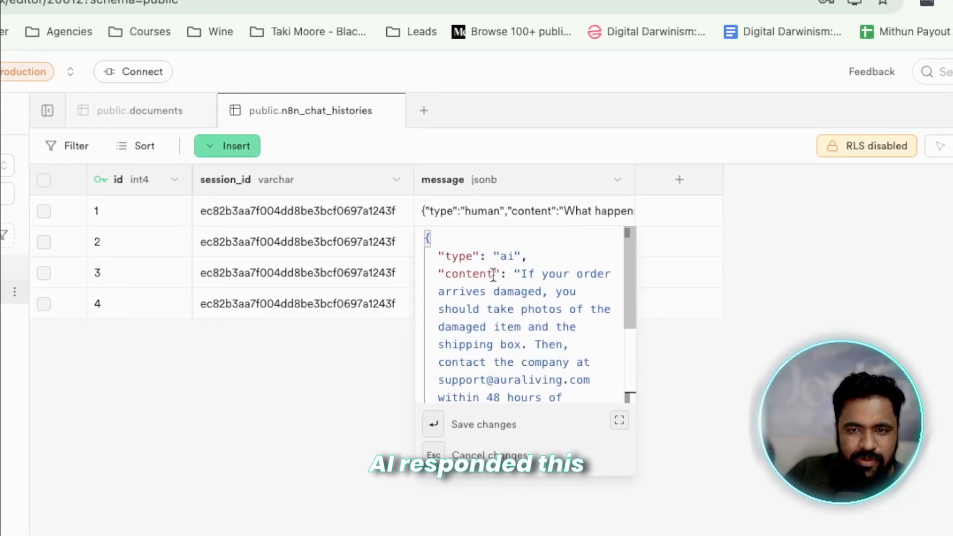
Step: Examine the rest of the second row's message, close it without changes, and inspect the message stored in the third row
left_click_drag(528, 275, 606, 328)
left_click(342, 369)
double_click(563, 226)
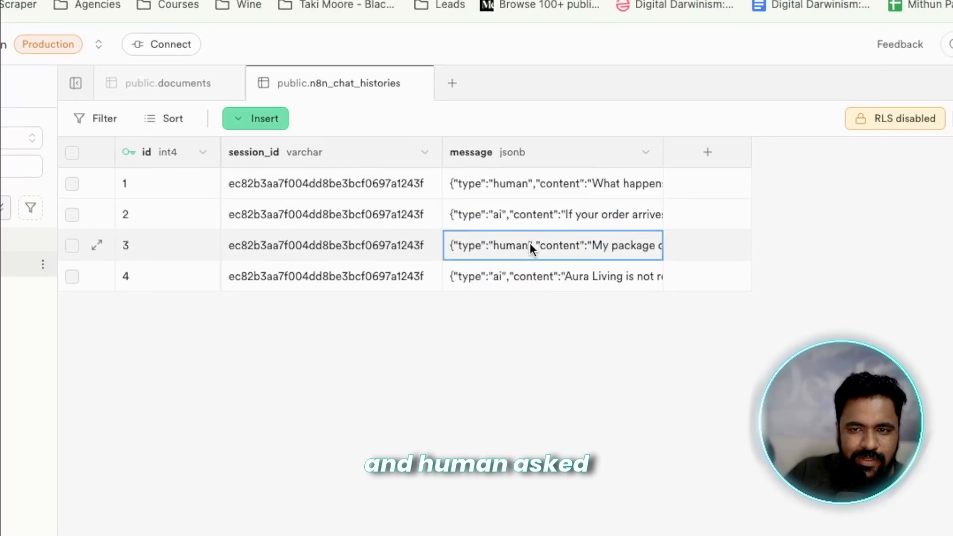
left_click_drag(571, 254, 617, 315)
left_click(366, 347)
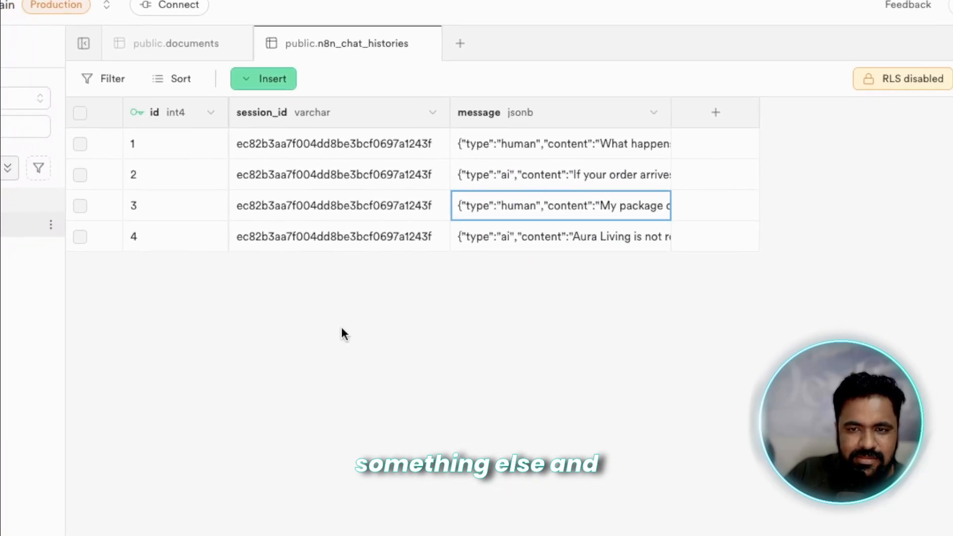
Step: Examine the AI message stored in the fourth row of the chat history and close it without changes
double_click(561, 236)
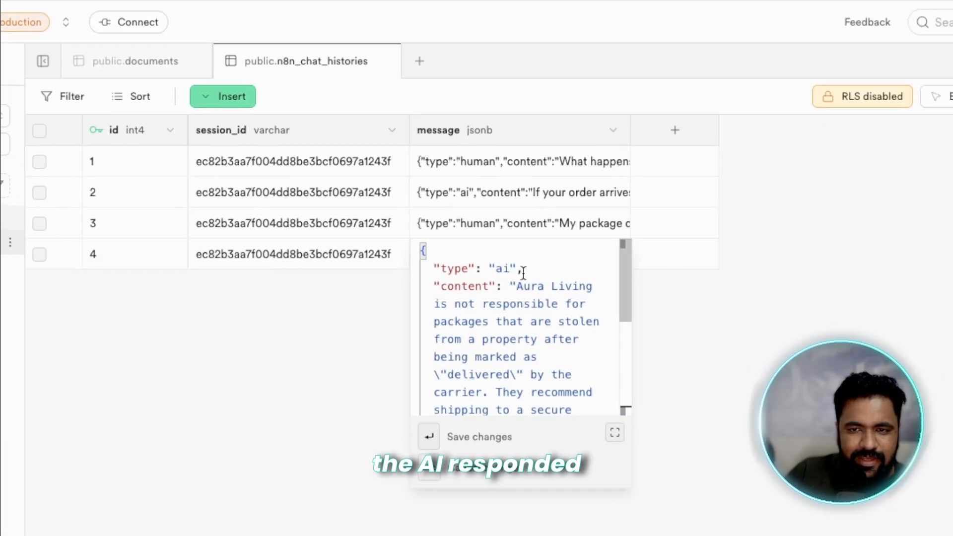
left_click_drag(538, 272, 601, 379)
key("Escape")
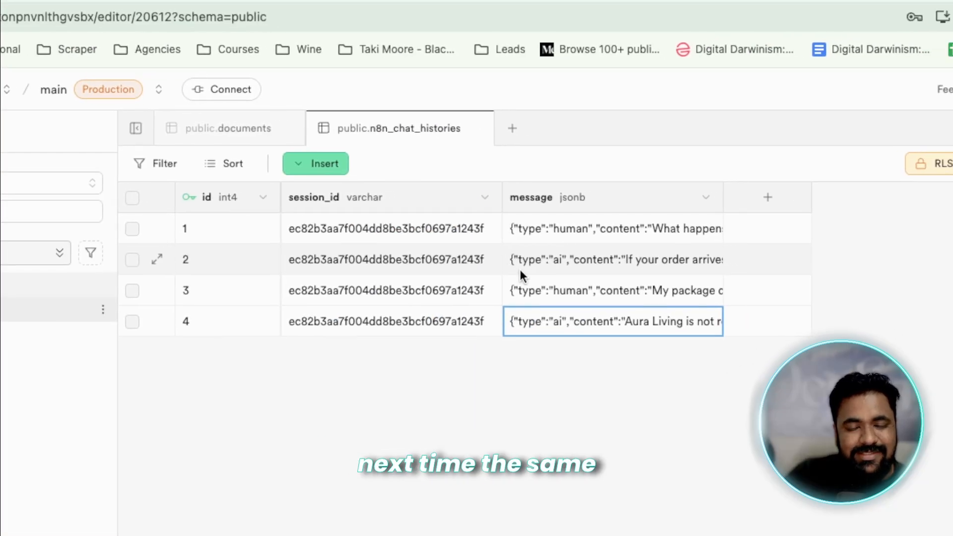
Step: Inspect the session_id value stored in the first row without changing it and compare it with the rows below
double_click(362, 229)
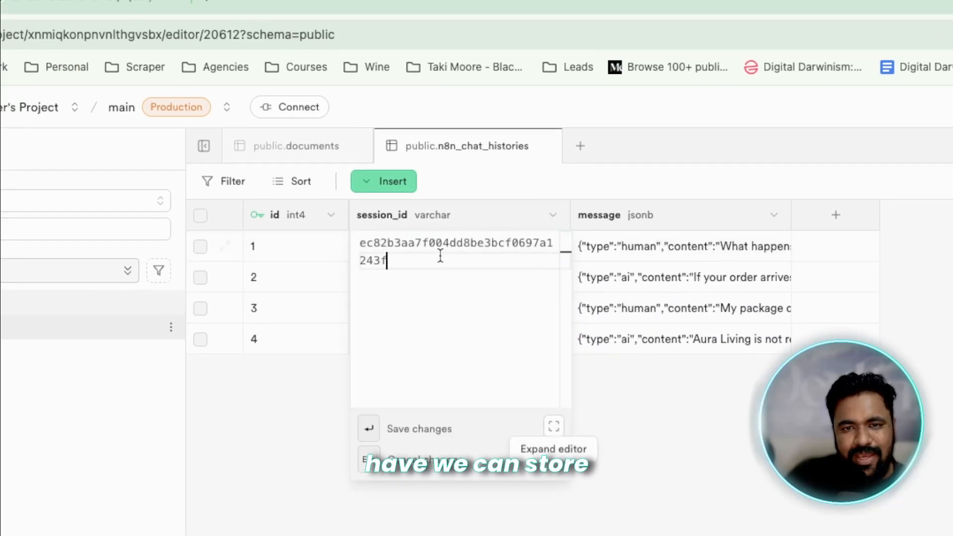
key("Escape")
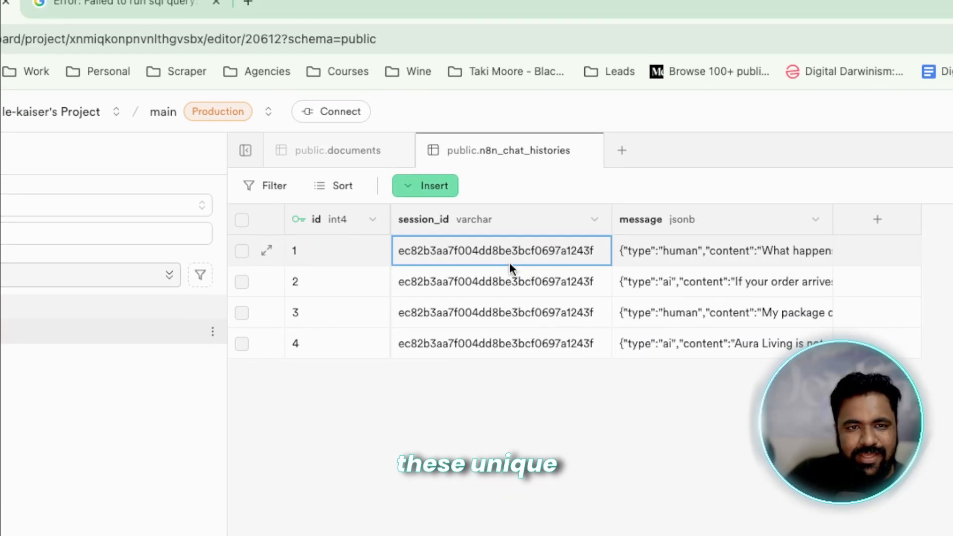
left_click(560, 293)
left_click(563, 323)
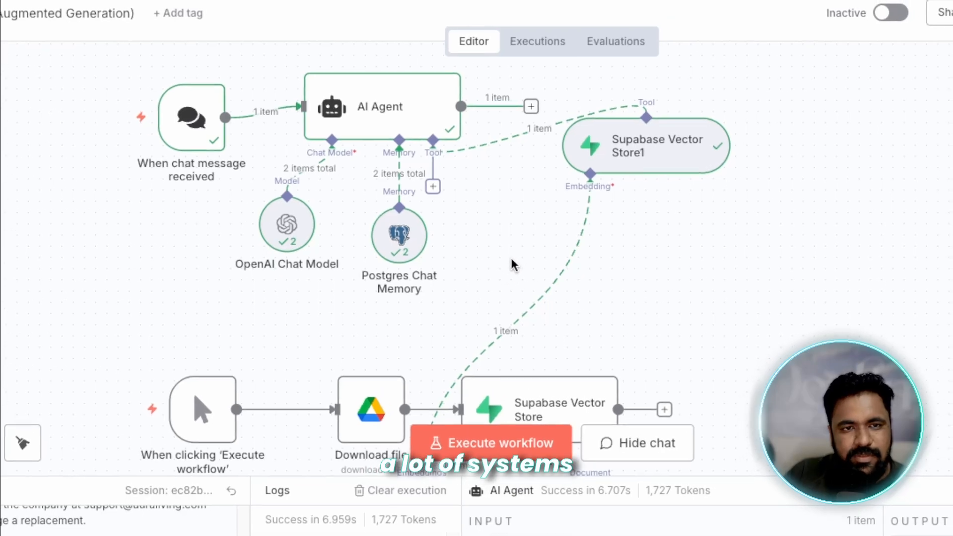
scroll(490, 270, "down", 1)
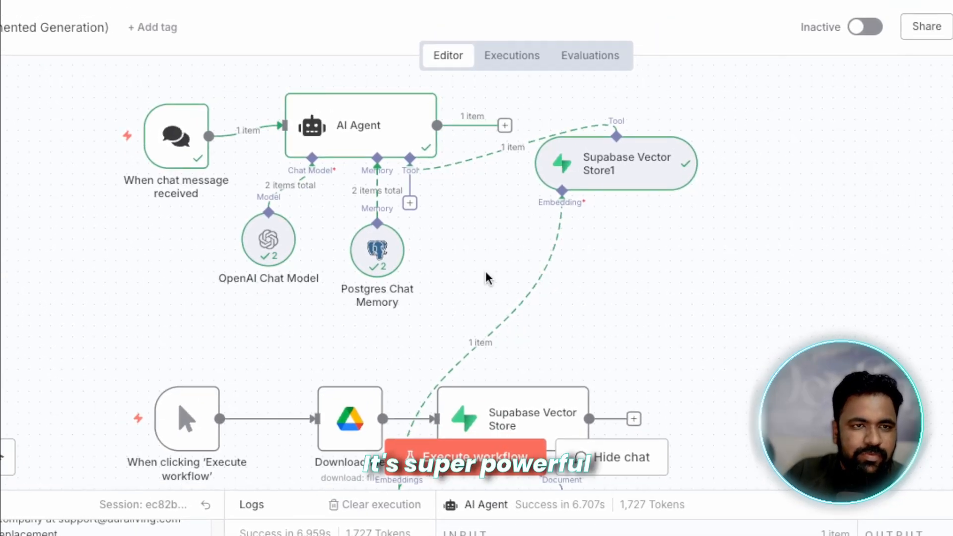